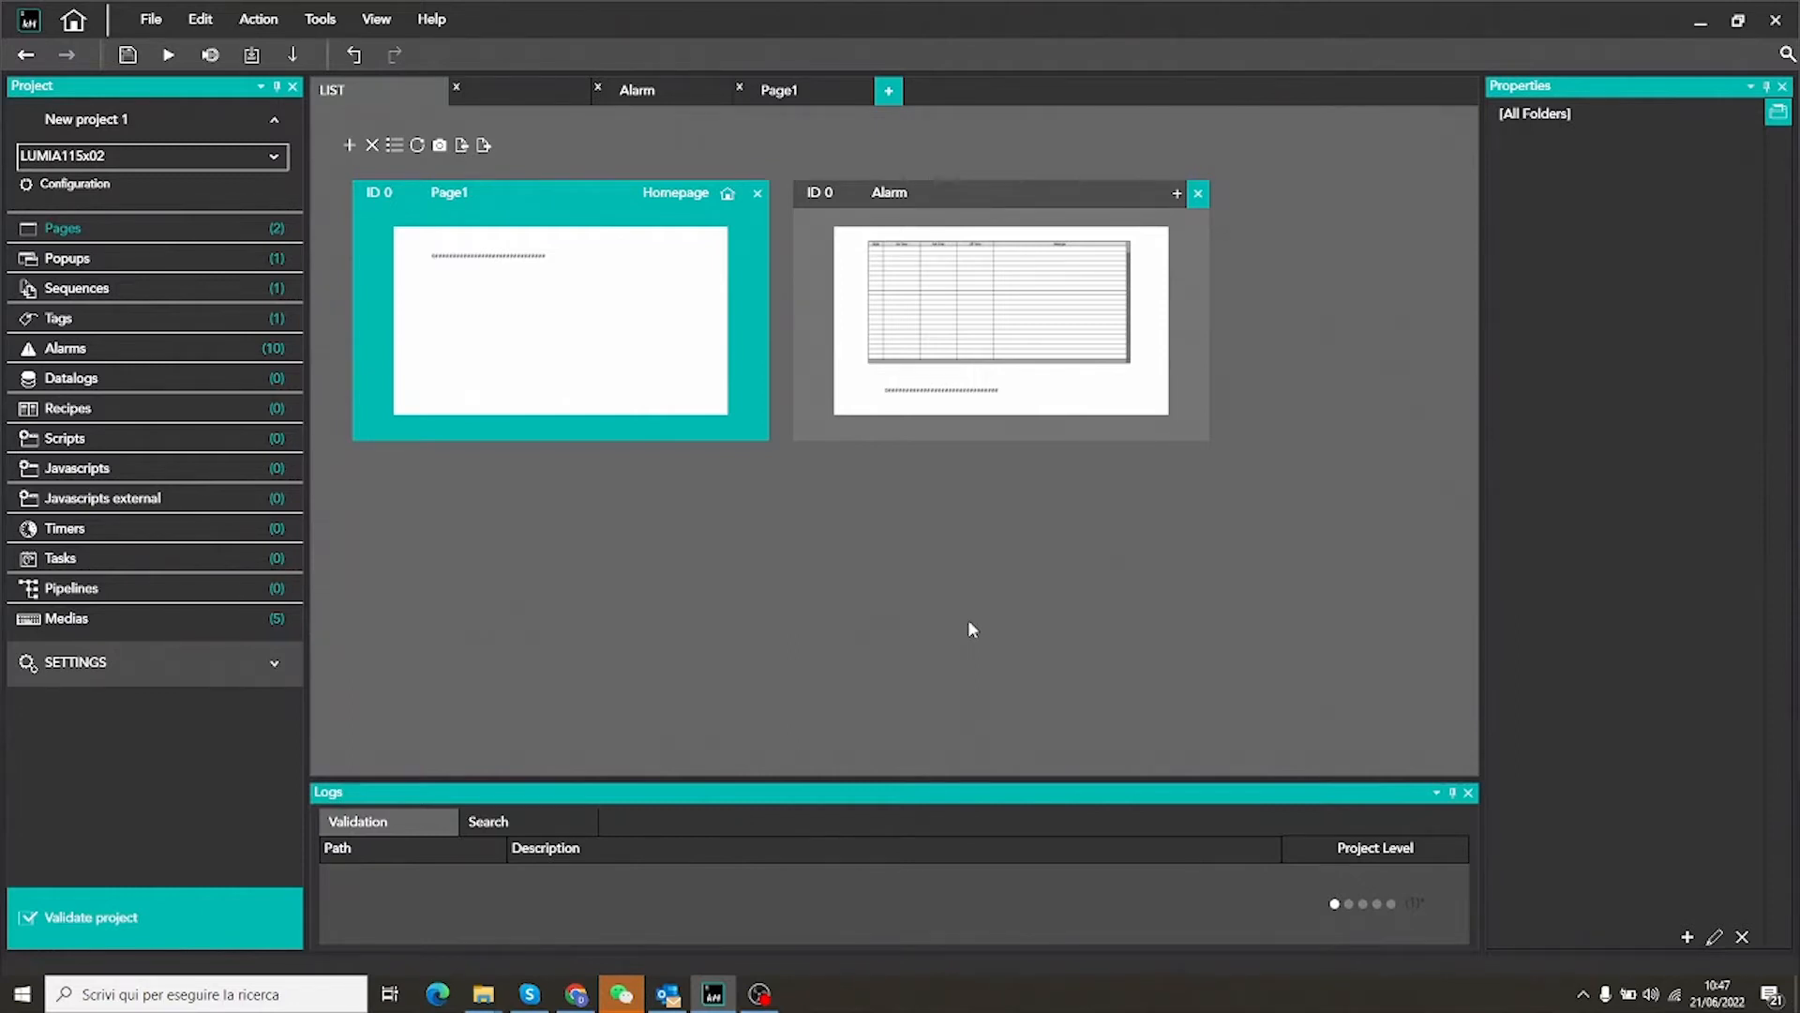
Review the project's tag list and the alarms defined on it
click(58, 320)
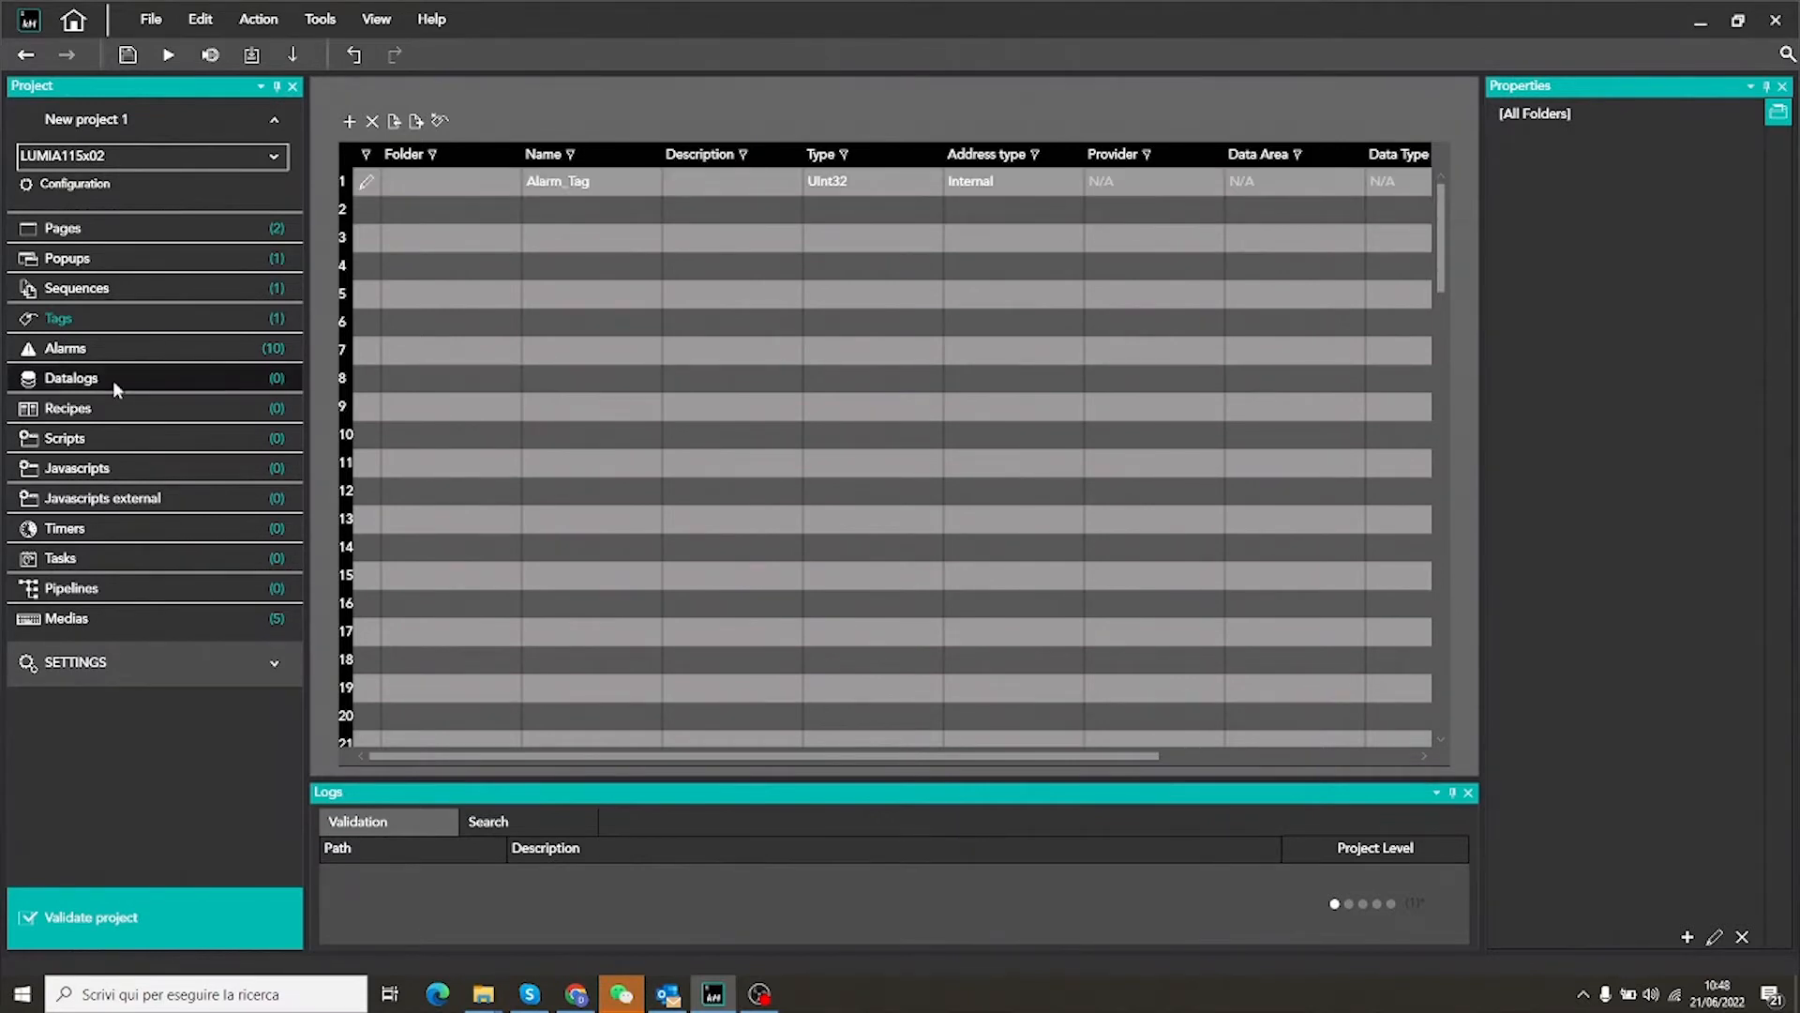
click(67, 350)
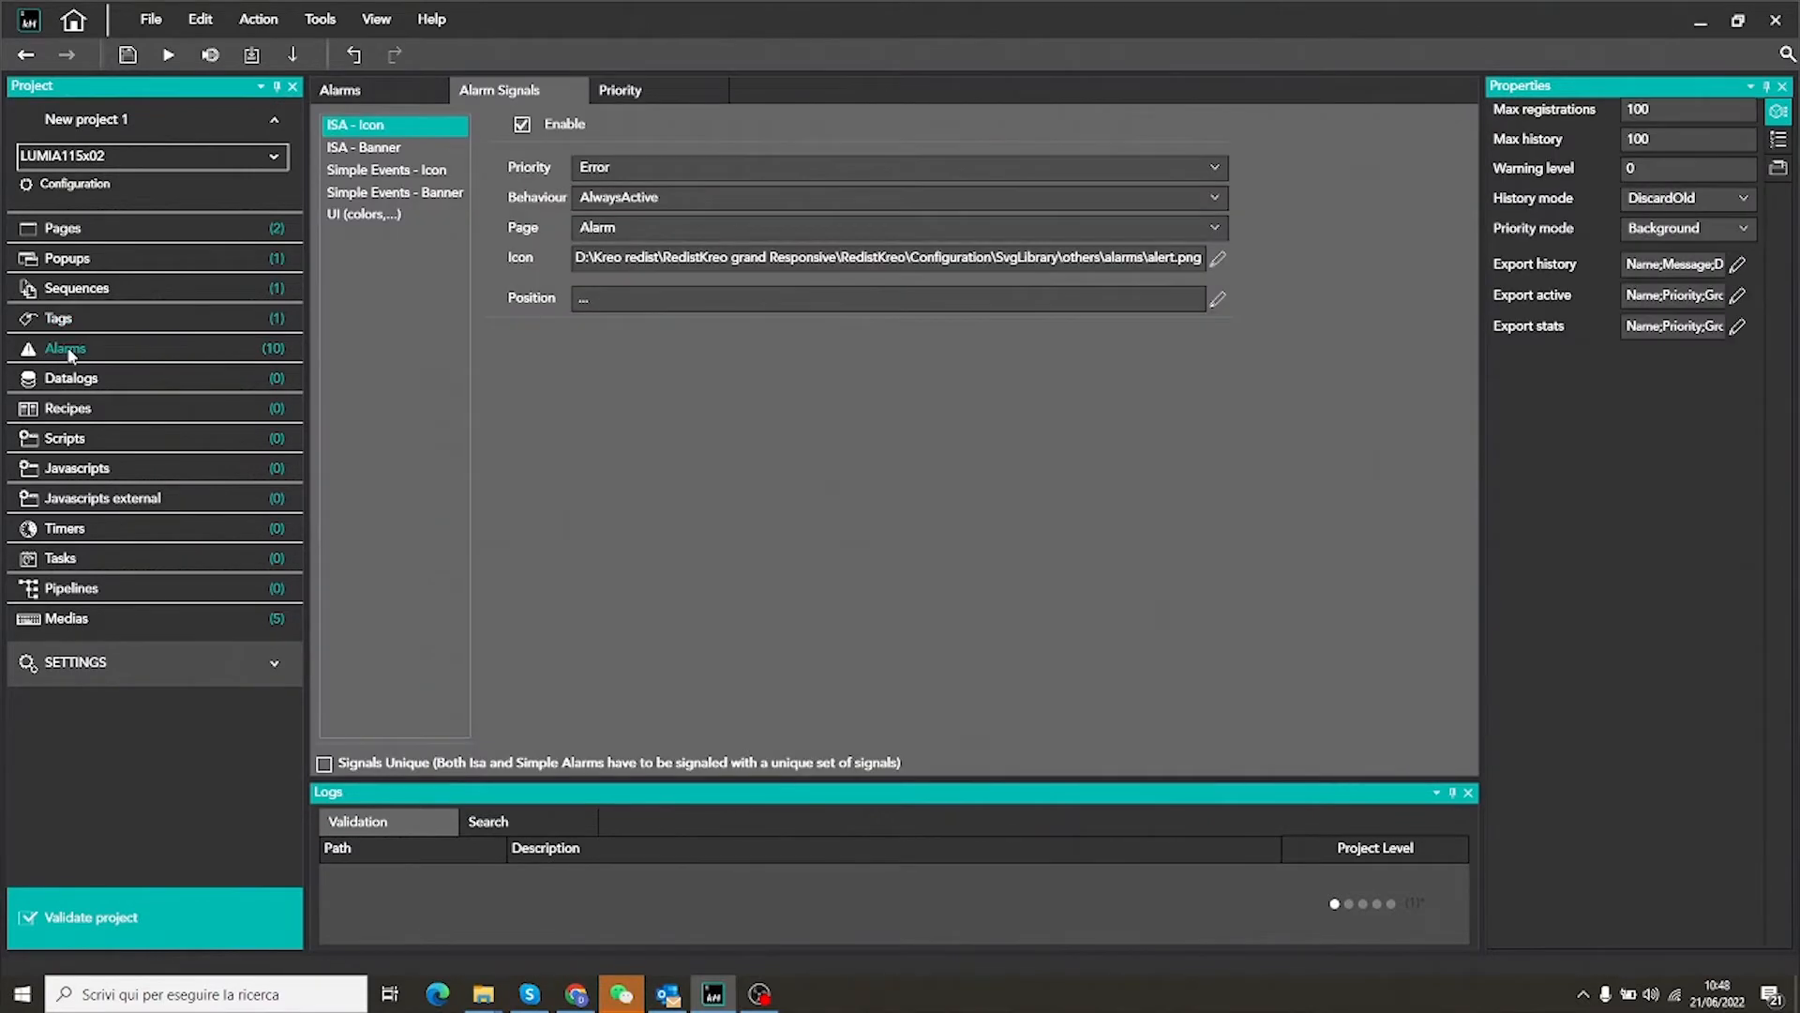
click(386, 92)
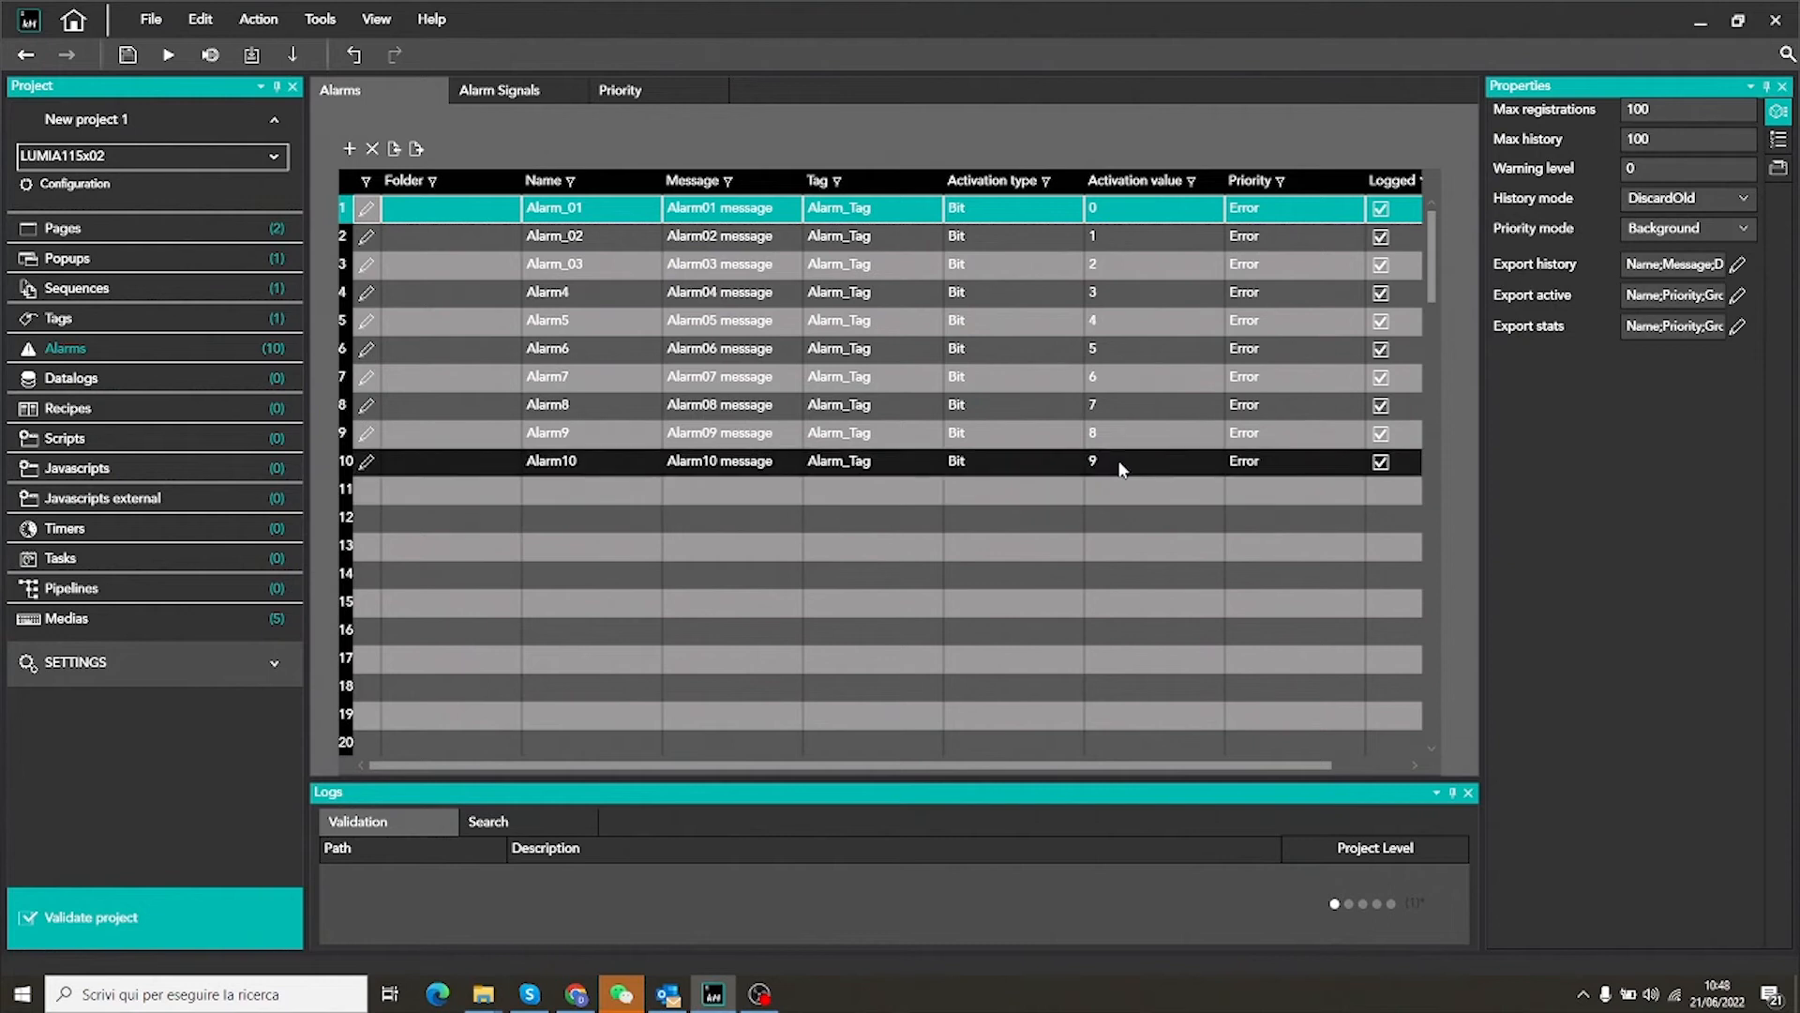
Open the Alarm page and examine its ActiveAlarms table and the available widgets
click(105, 240)
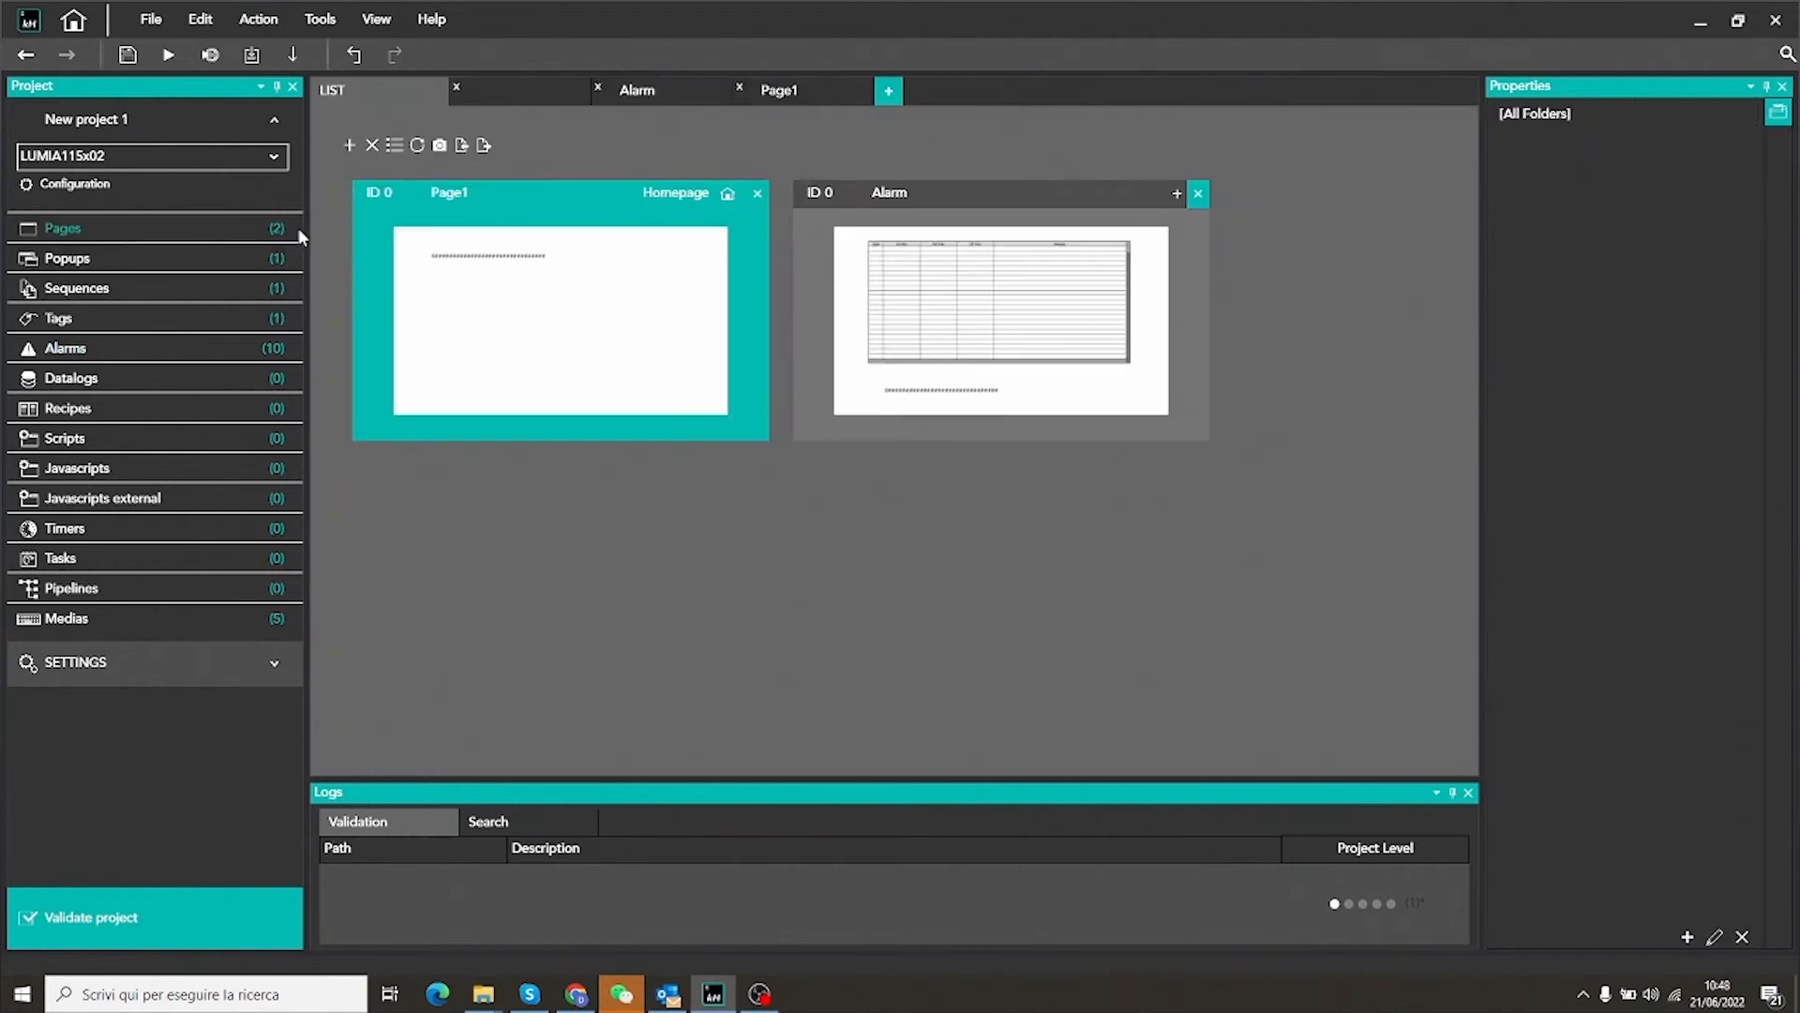
double_click(994, 403)
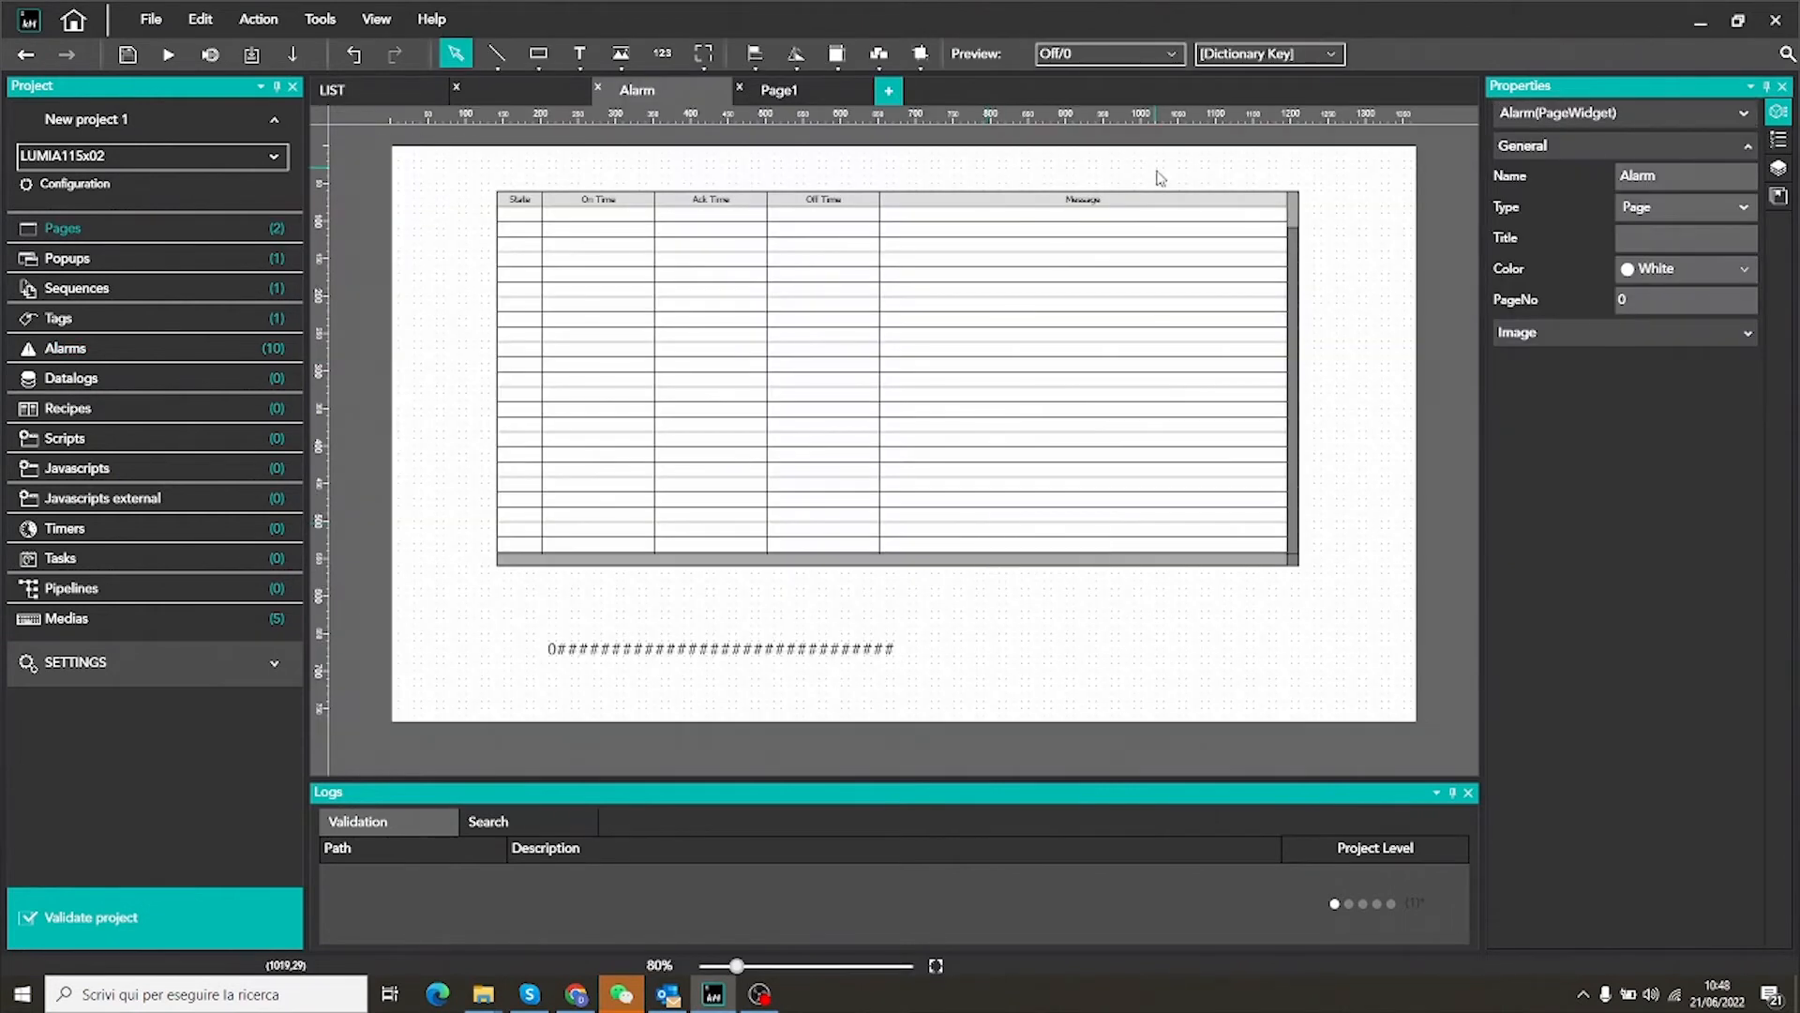
click(1008, 377)
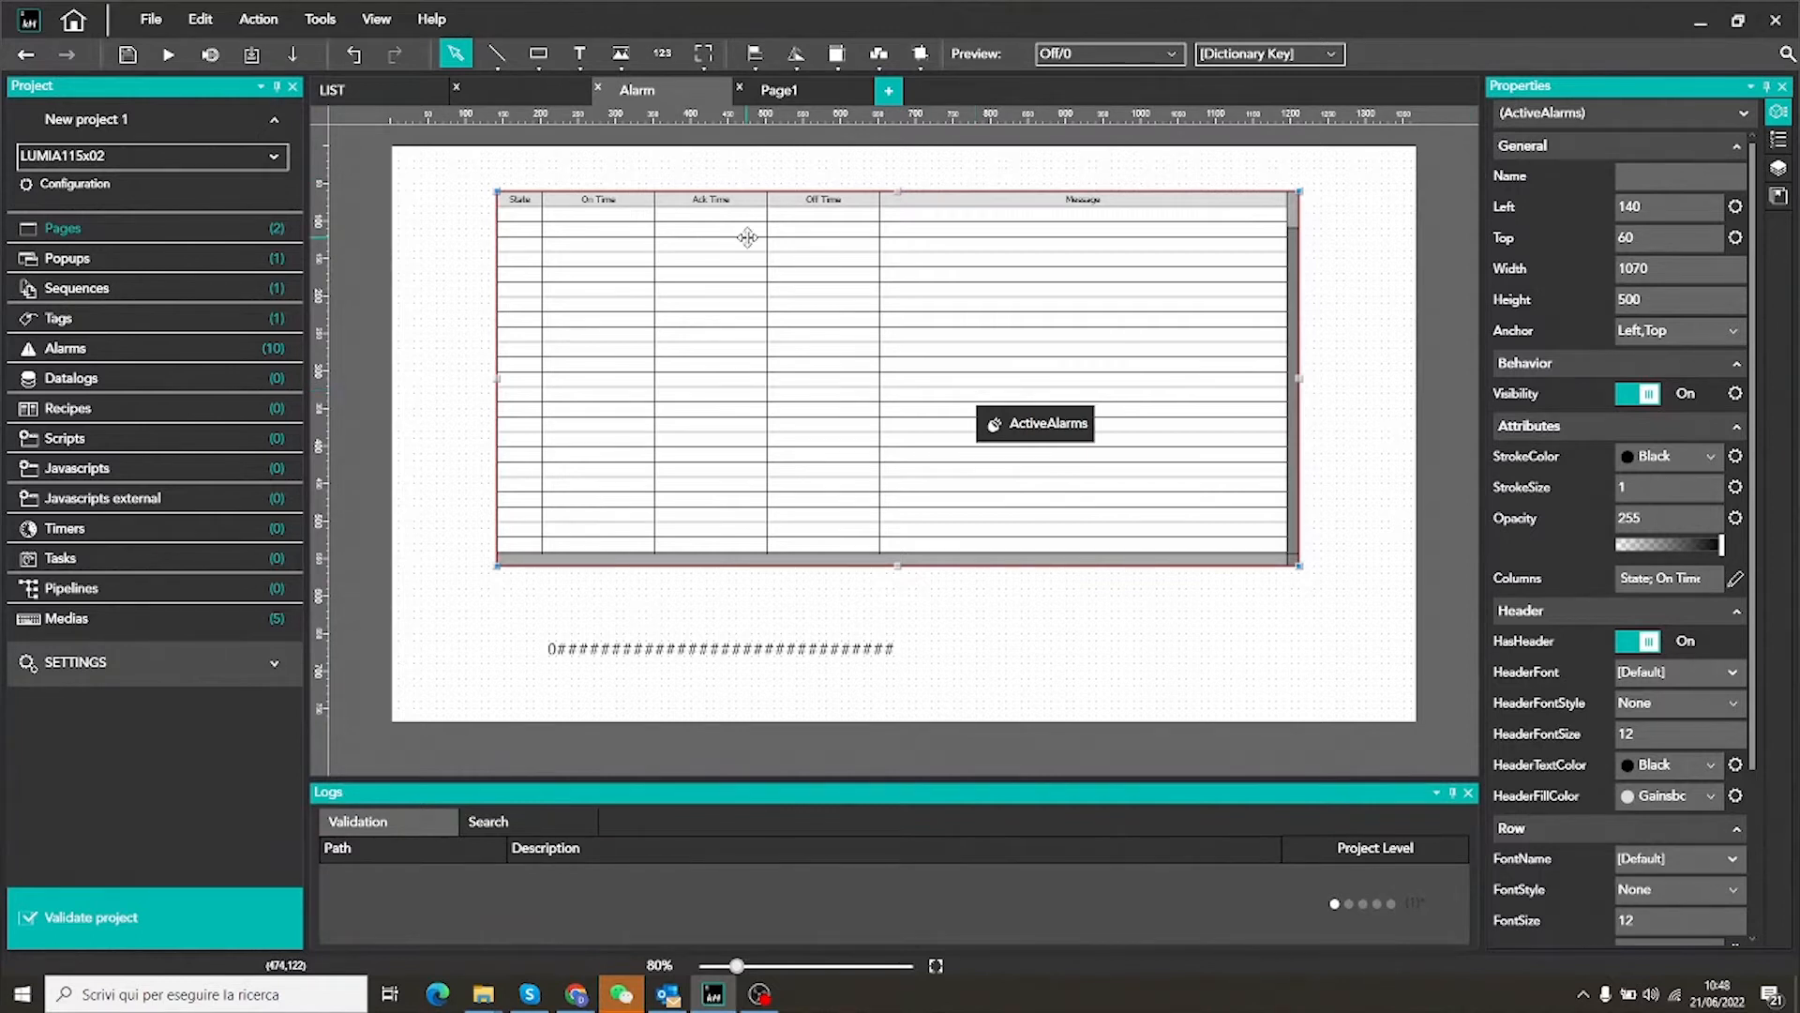
click(1780, 195)
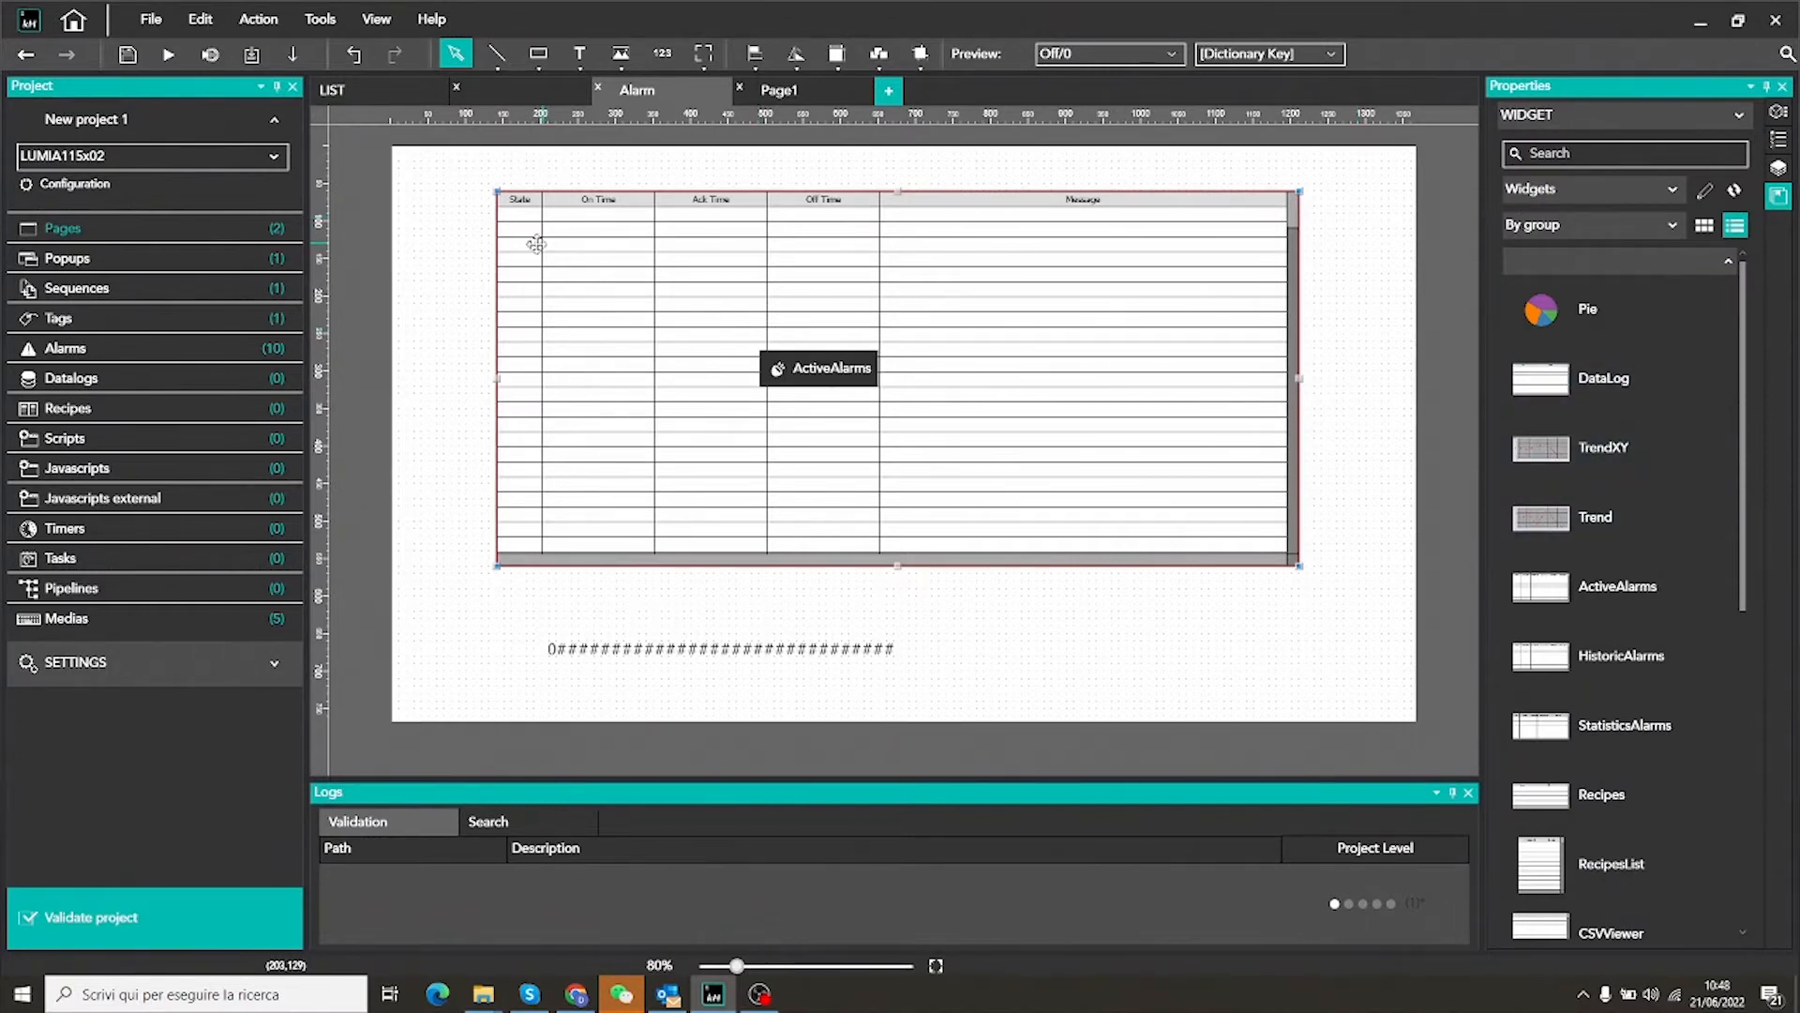
Create a new page and name it "Historical alarm"
click(90, 231)
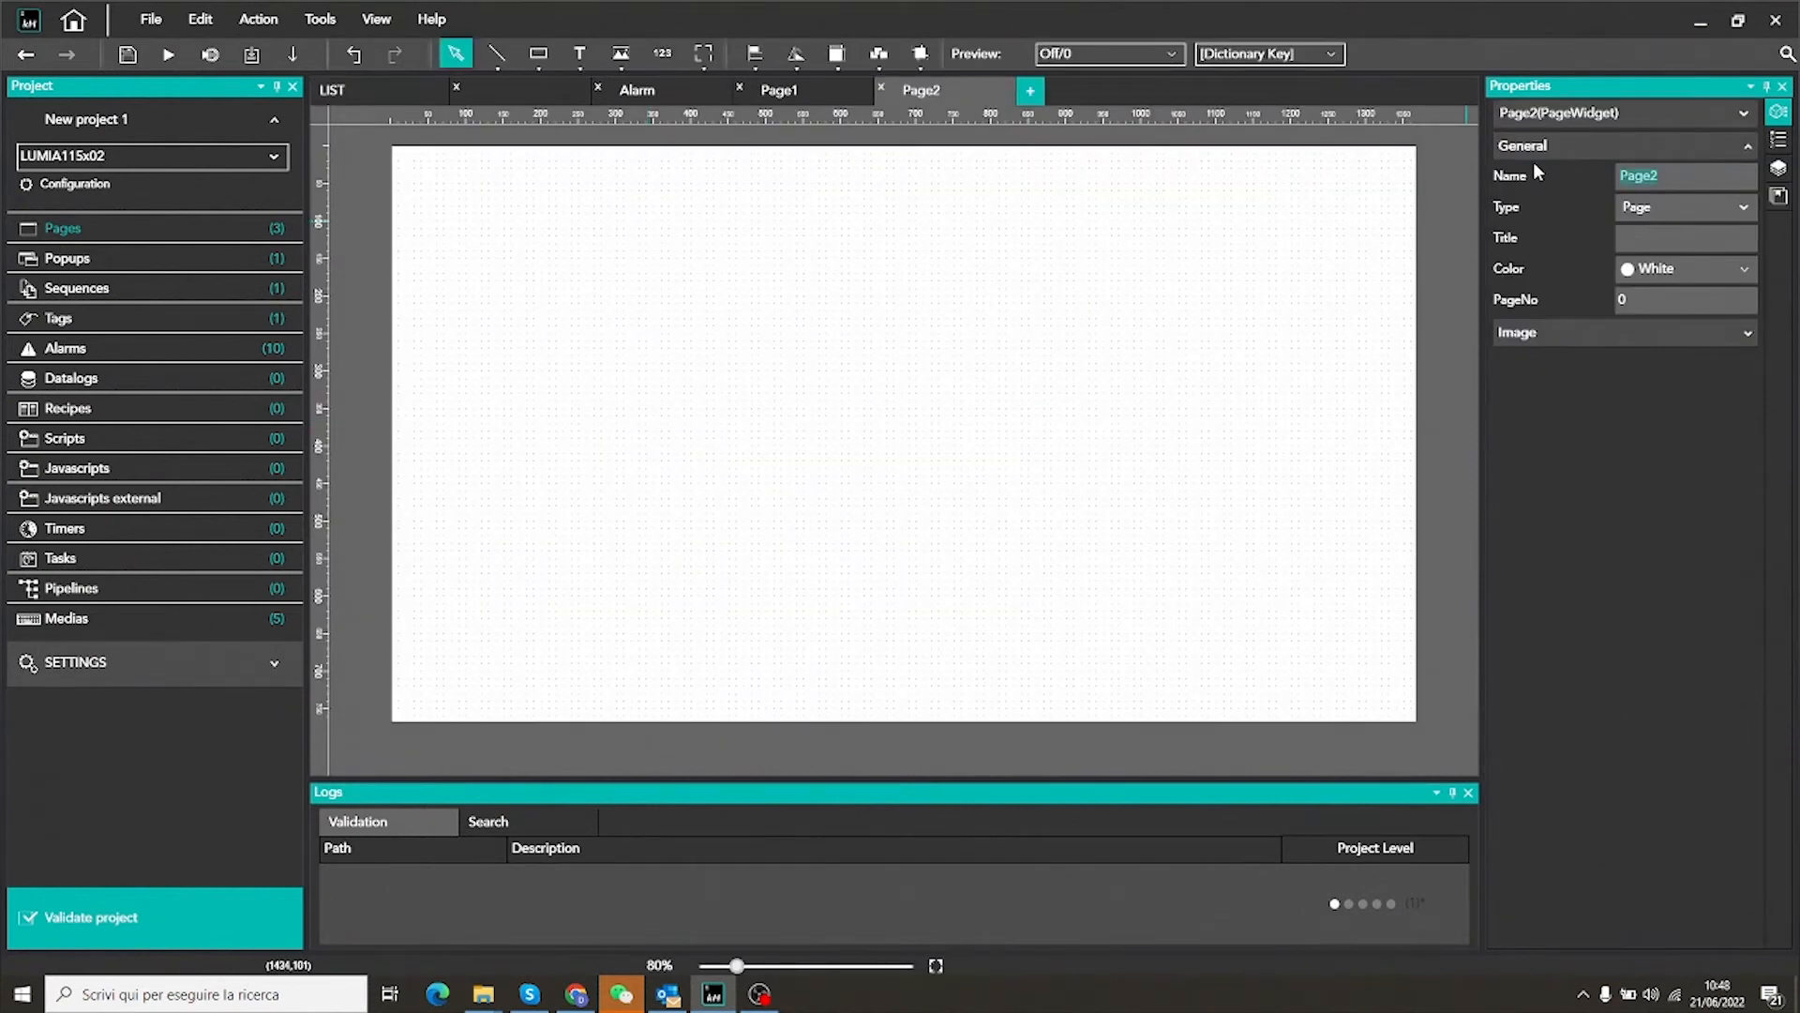
text(Historical alarm)
key(Return)
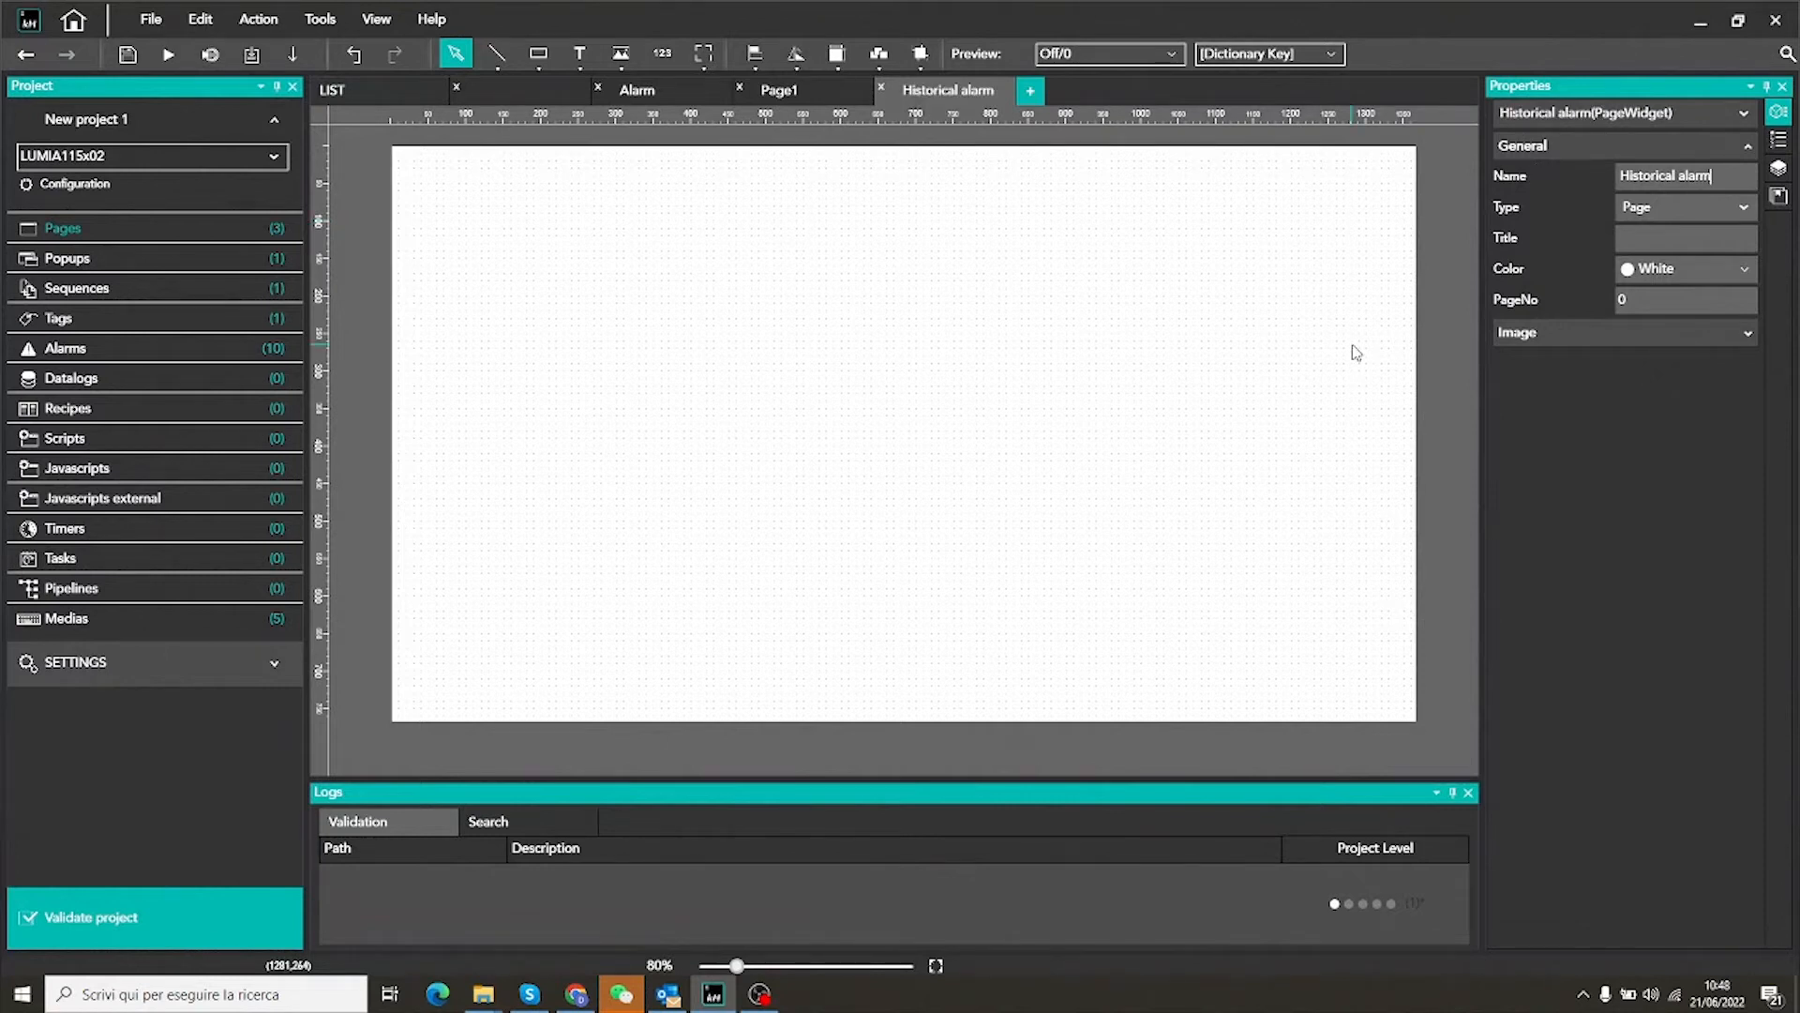
Place a HistoricAlarms widget near the upper left of the Historical alarm page and enlarge it to about 1120 × 500
click(1779, 199)
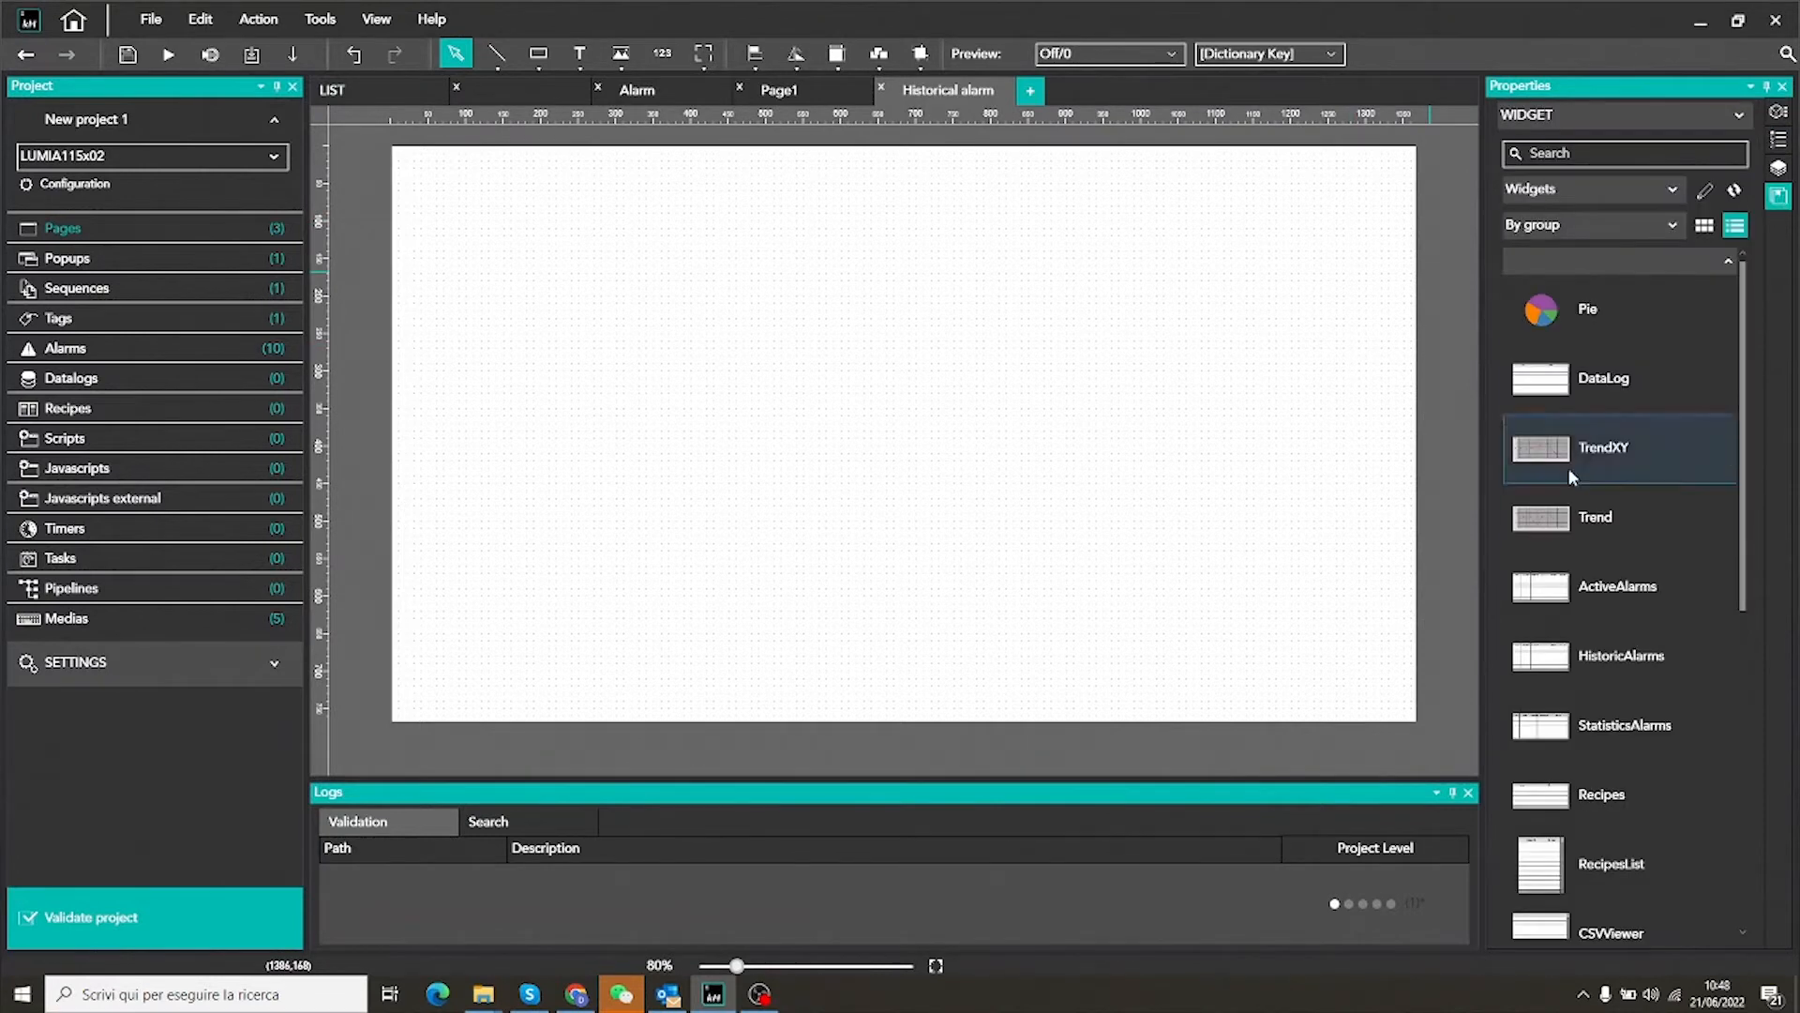
drag(1742, 446, 1746, 567)
drag(1606, 416, 859, 335)
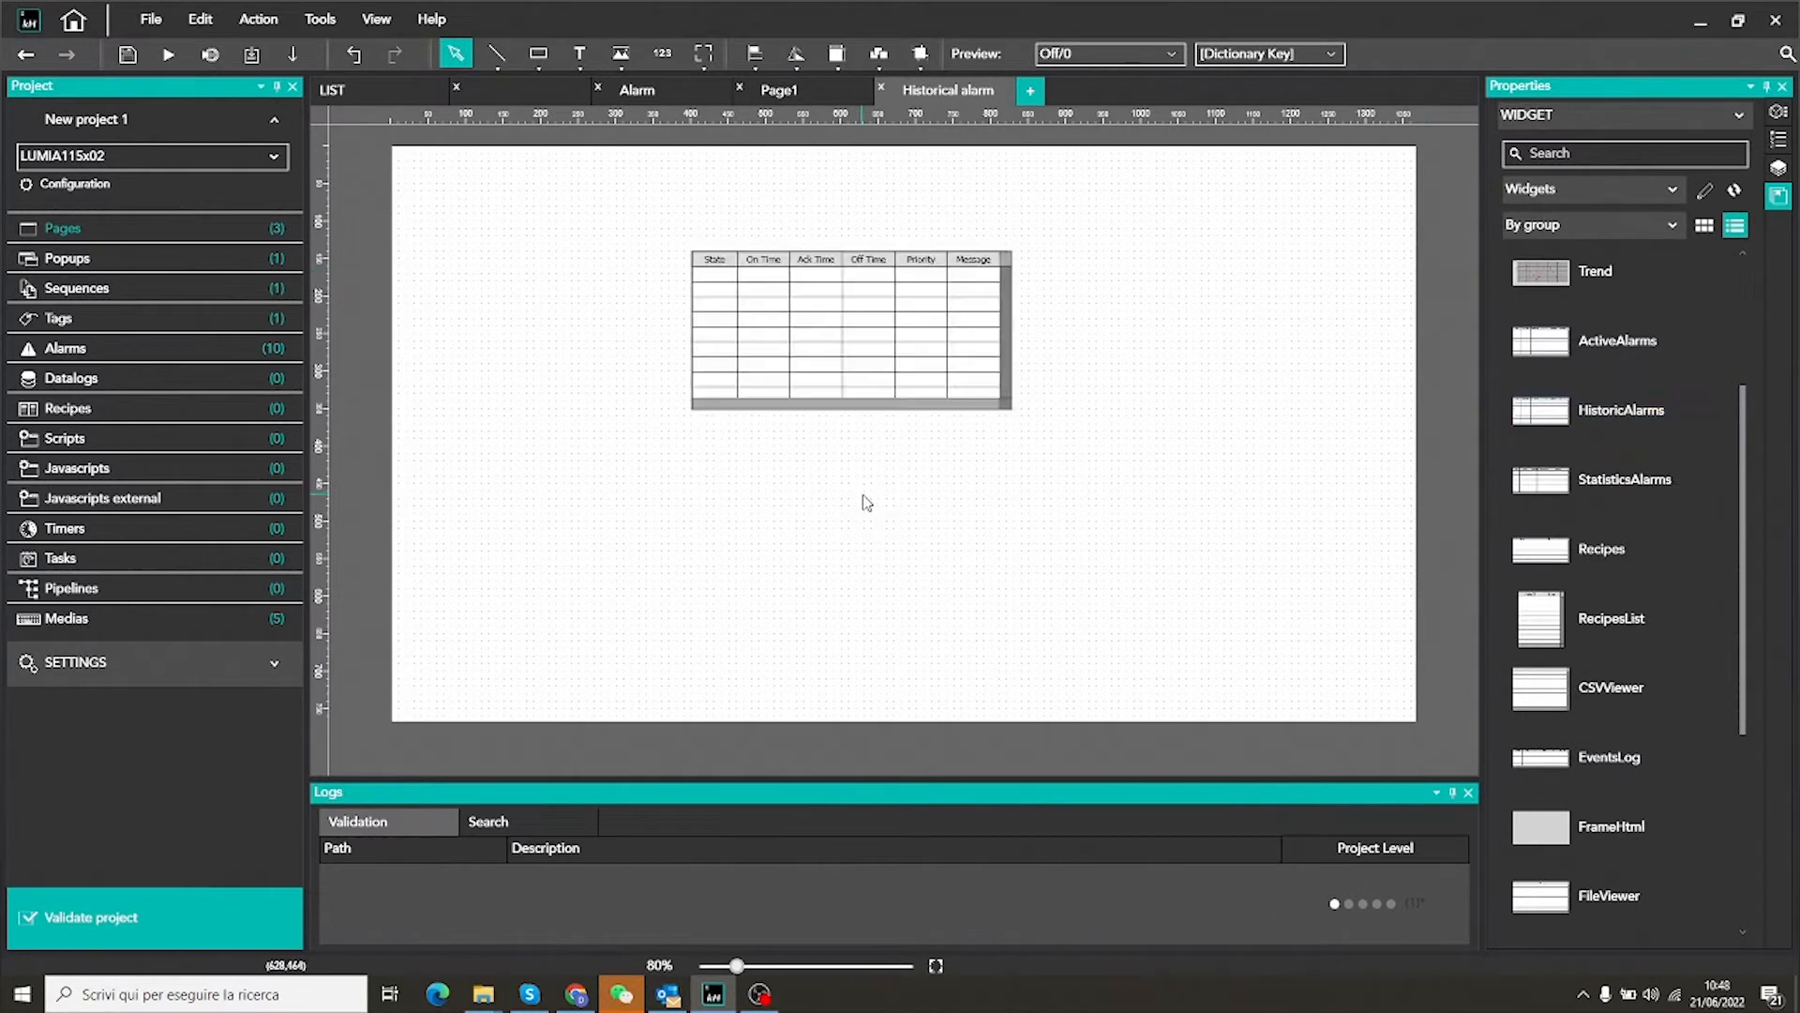
drag(749, 335, 659, 298)
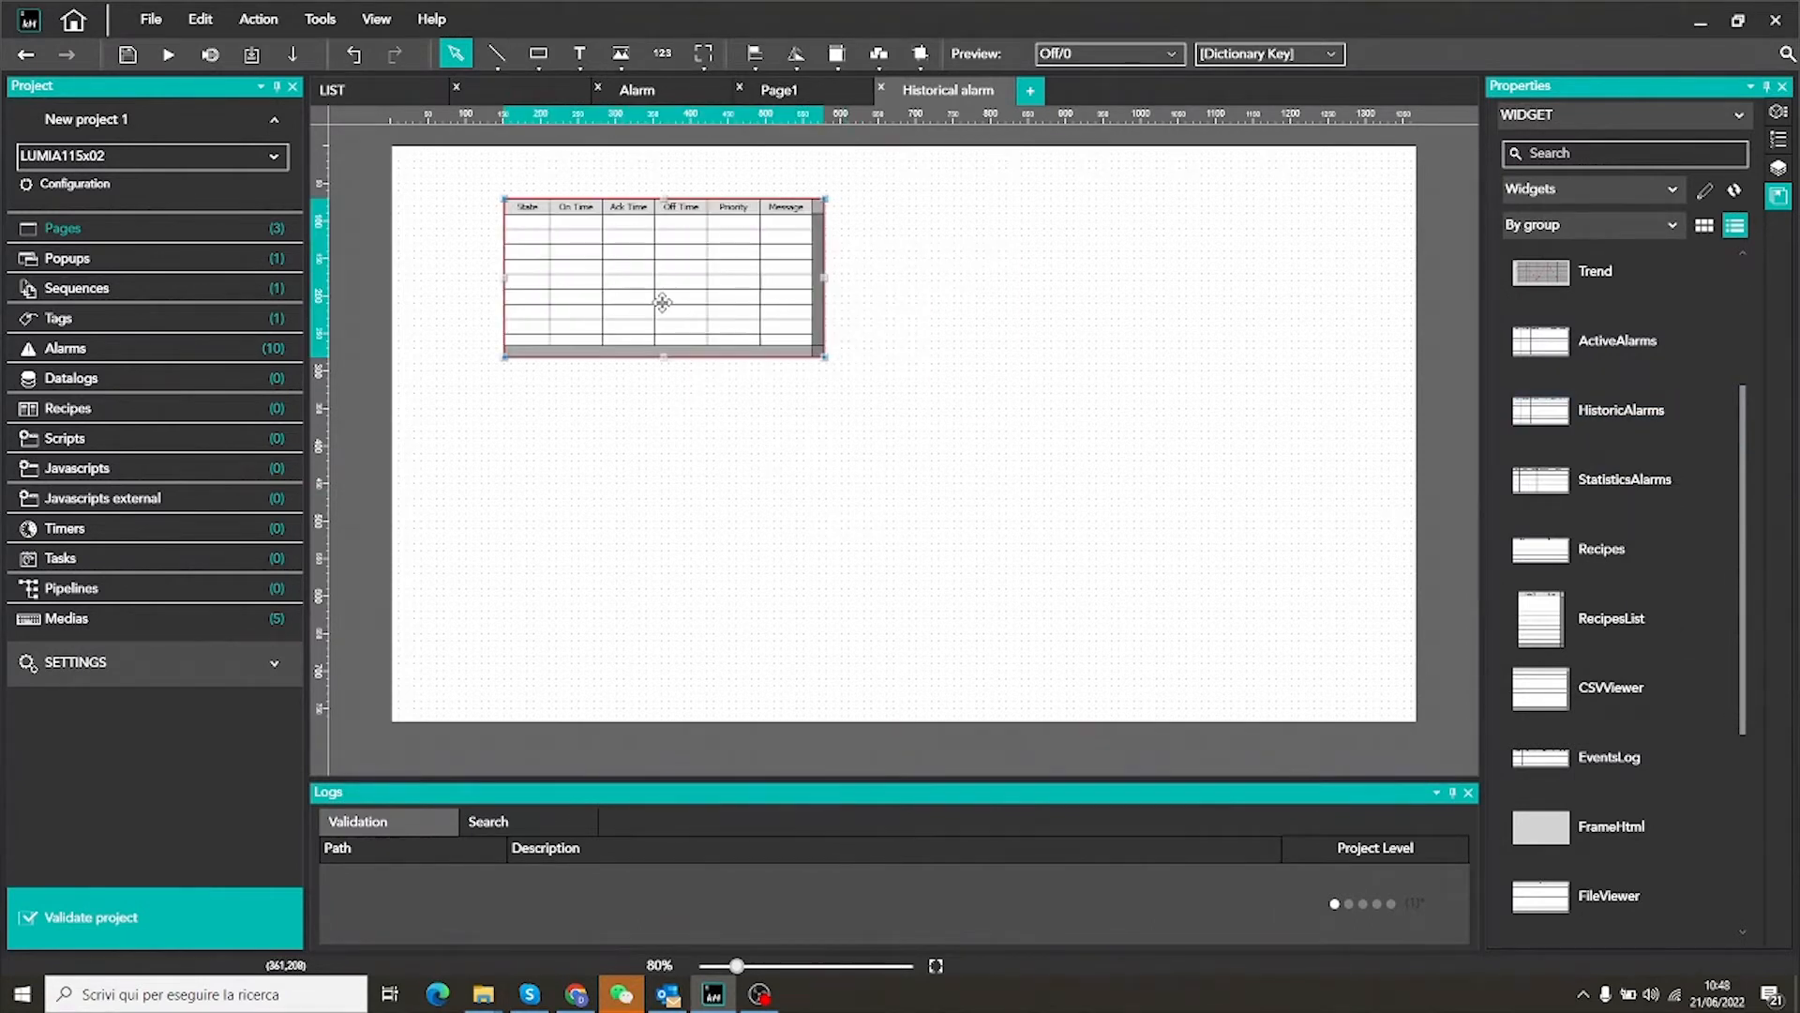
drag(825, 360, 1336, 583)
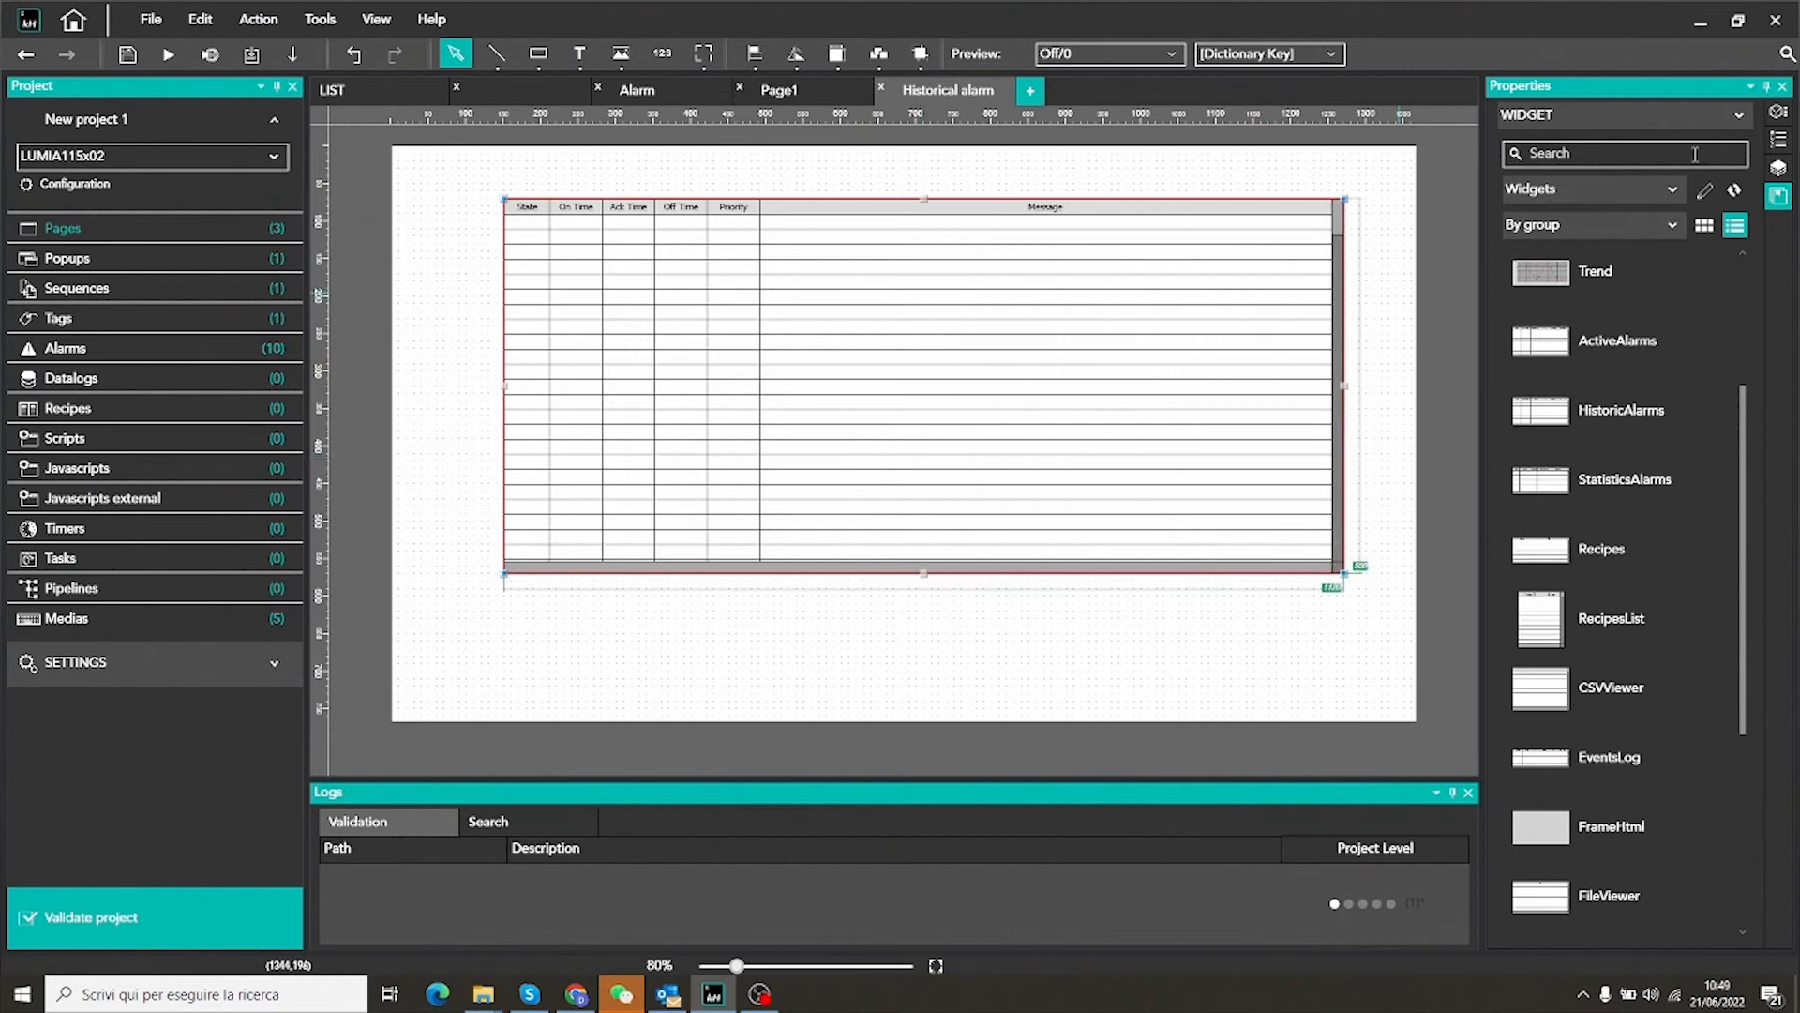
Set the width of the historical alarm table's On Time, Ack Time and Off Time columns to 150 each
click(1777, 112)
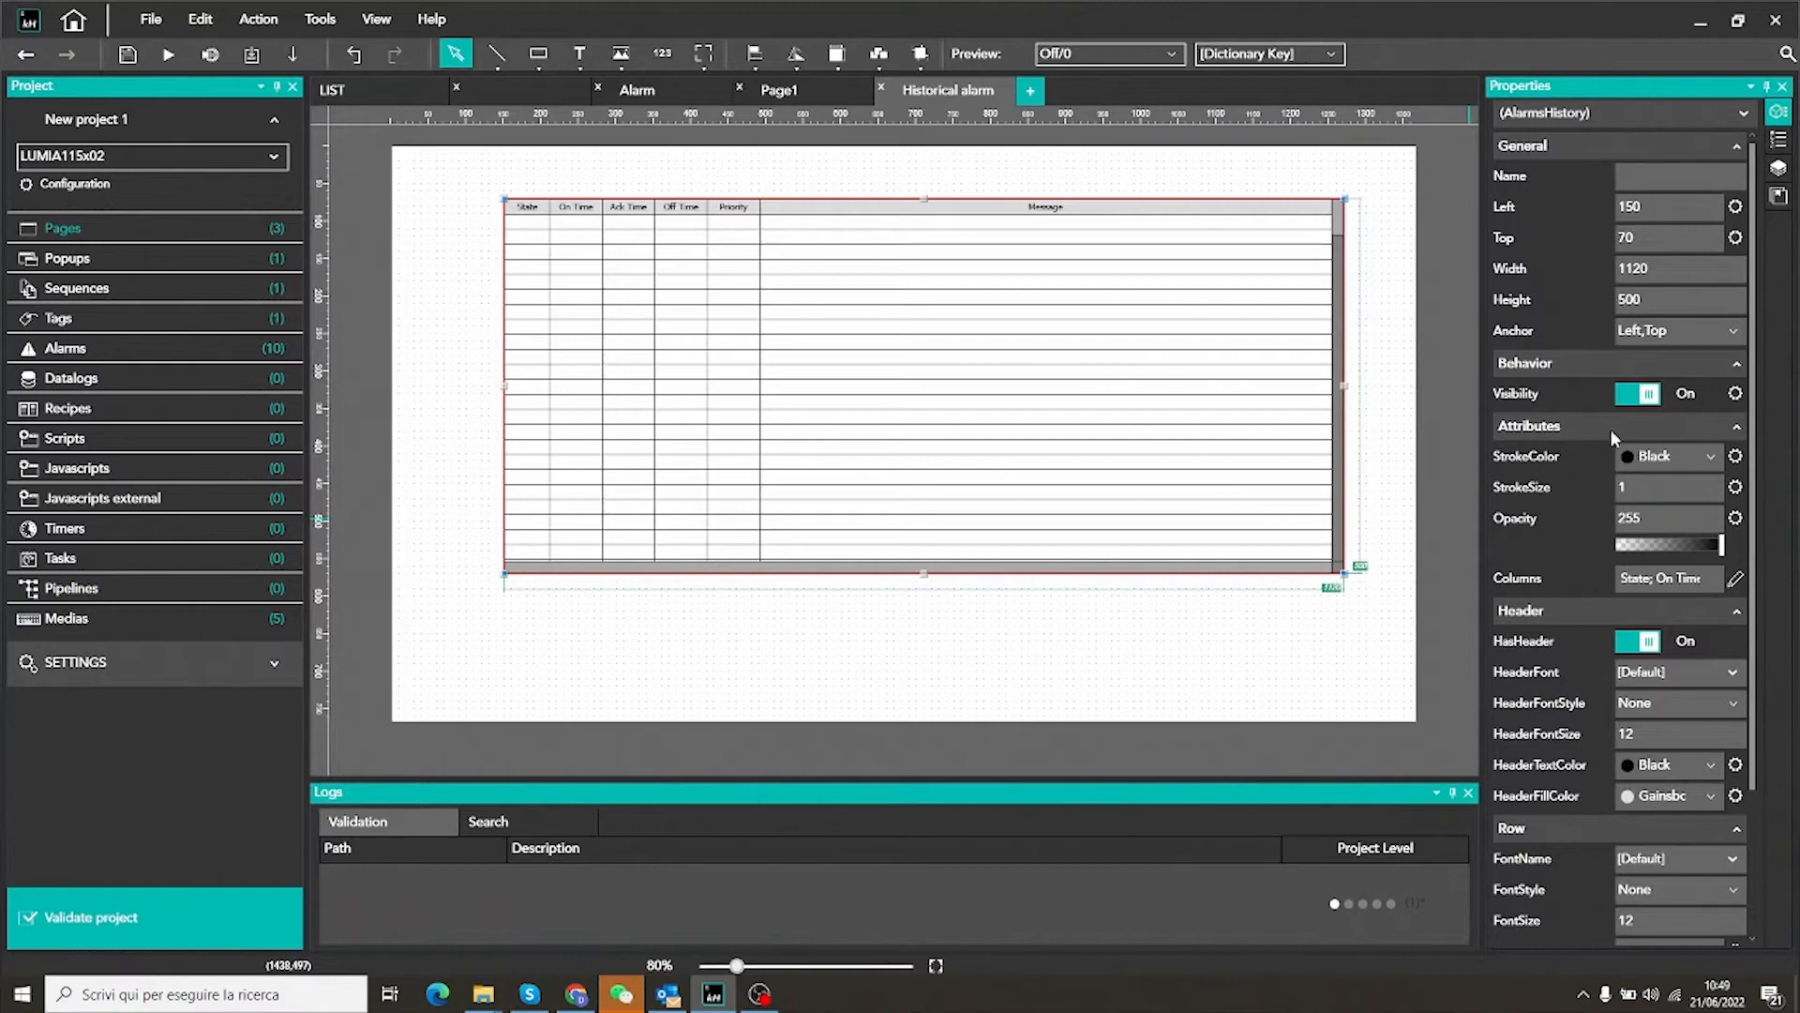
click(1687, 581)
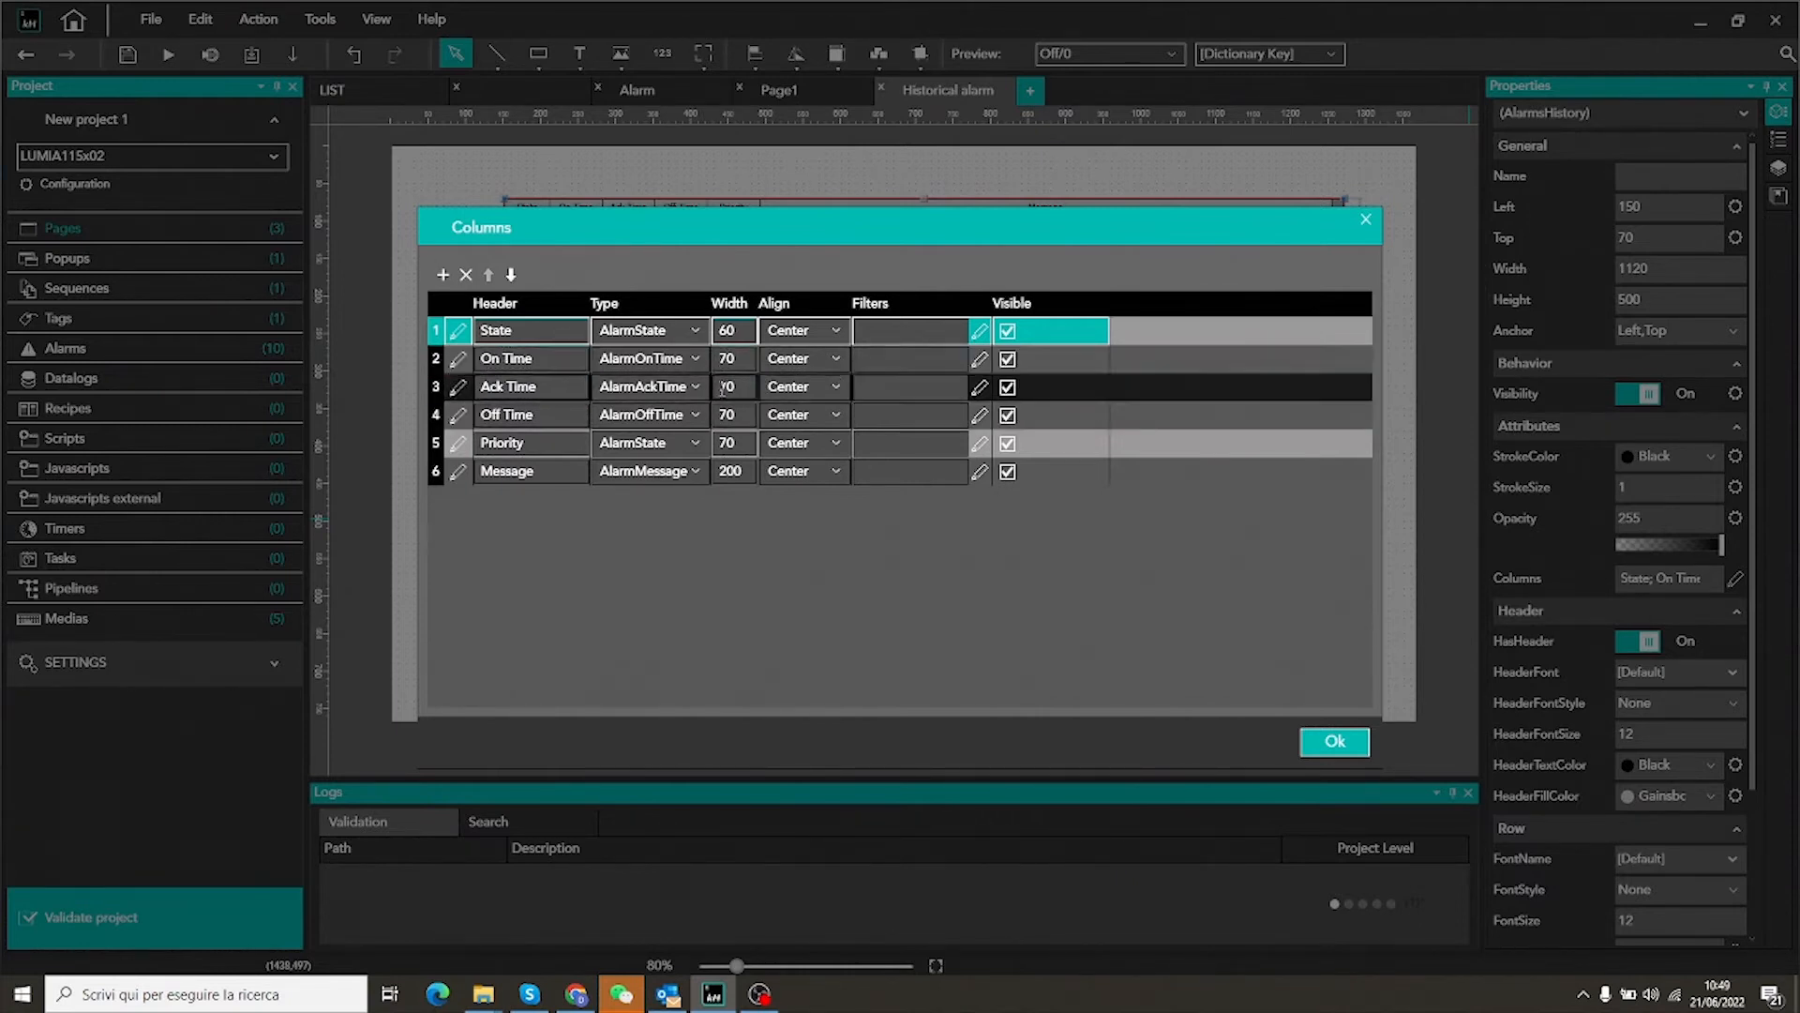
click(748, 361)
text(150)
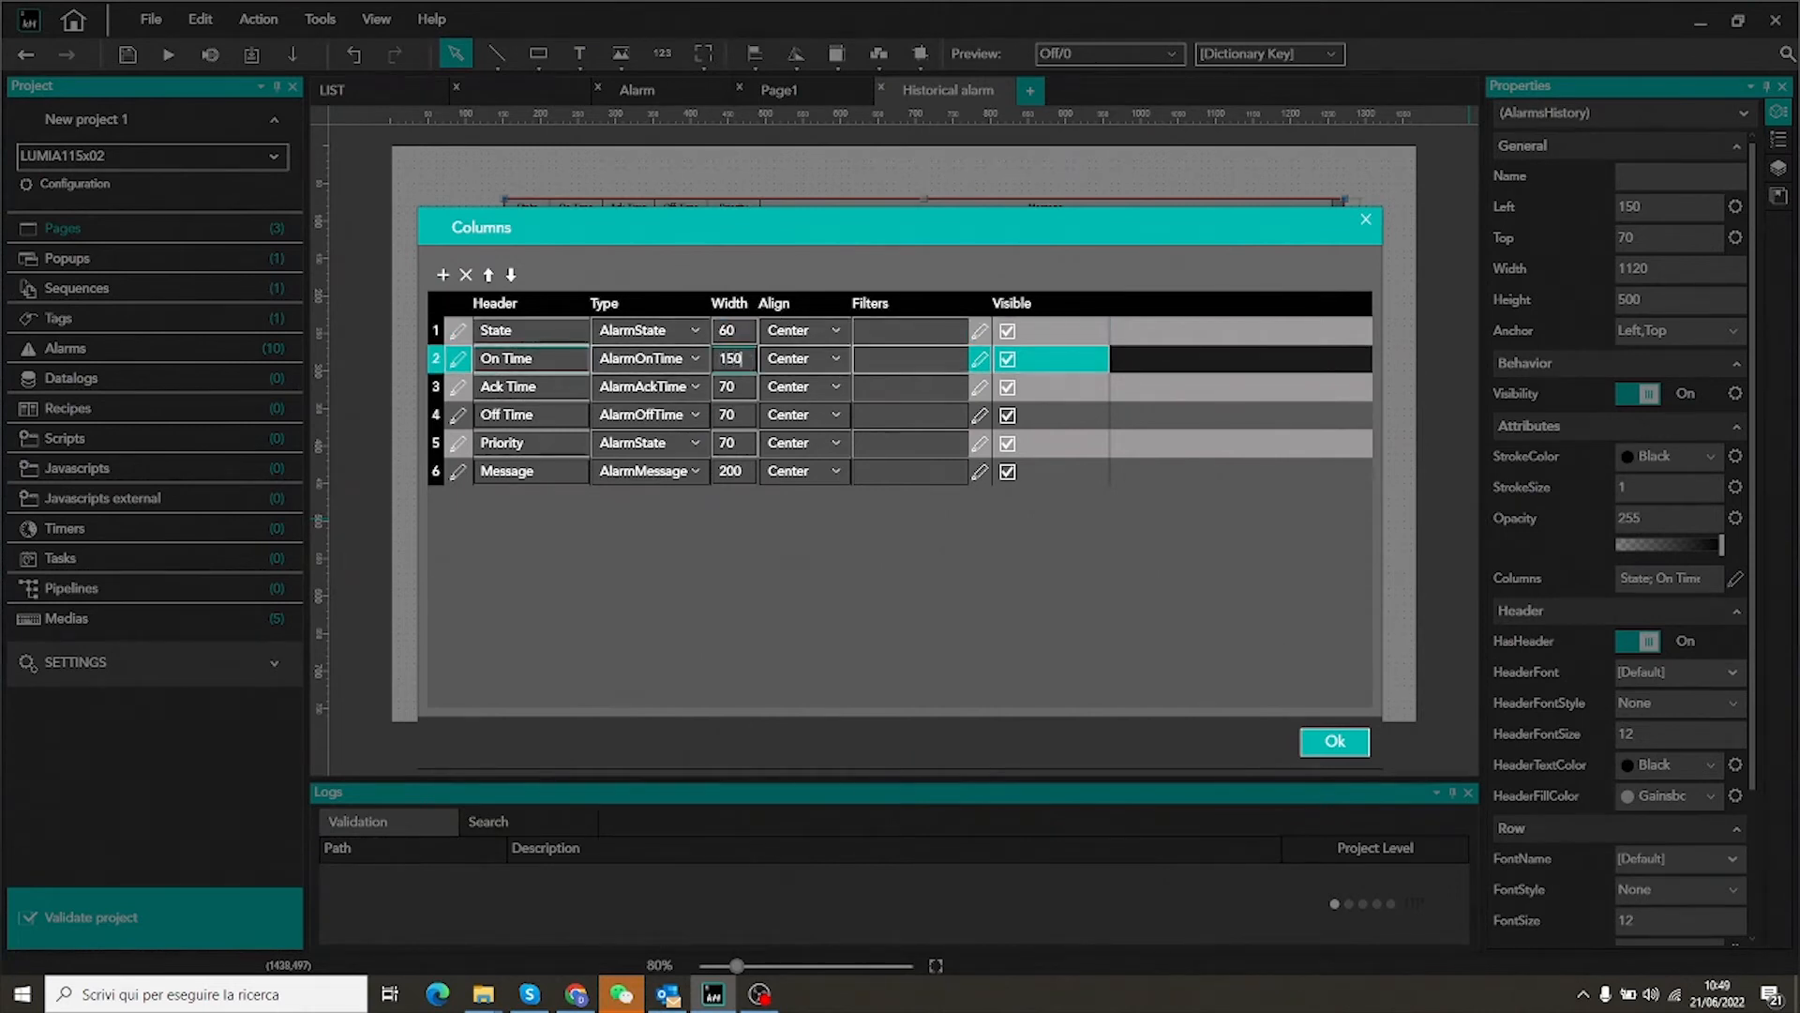
key(Return)
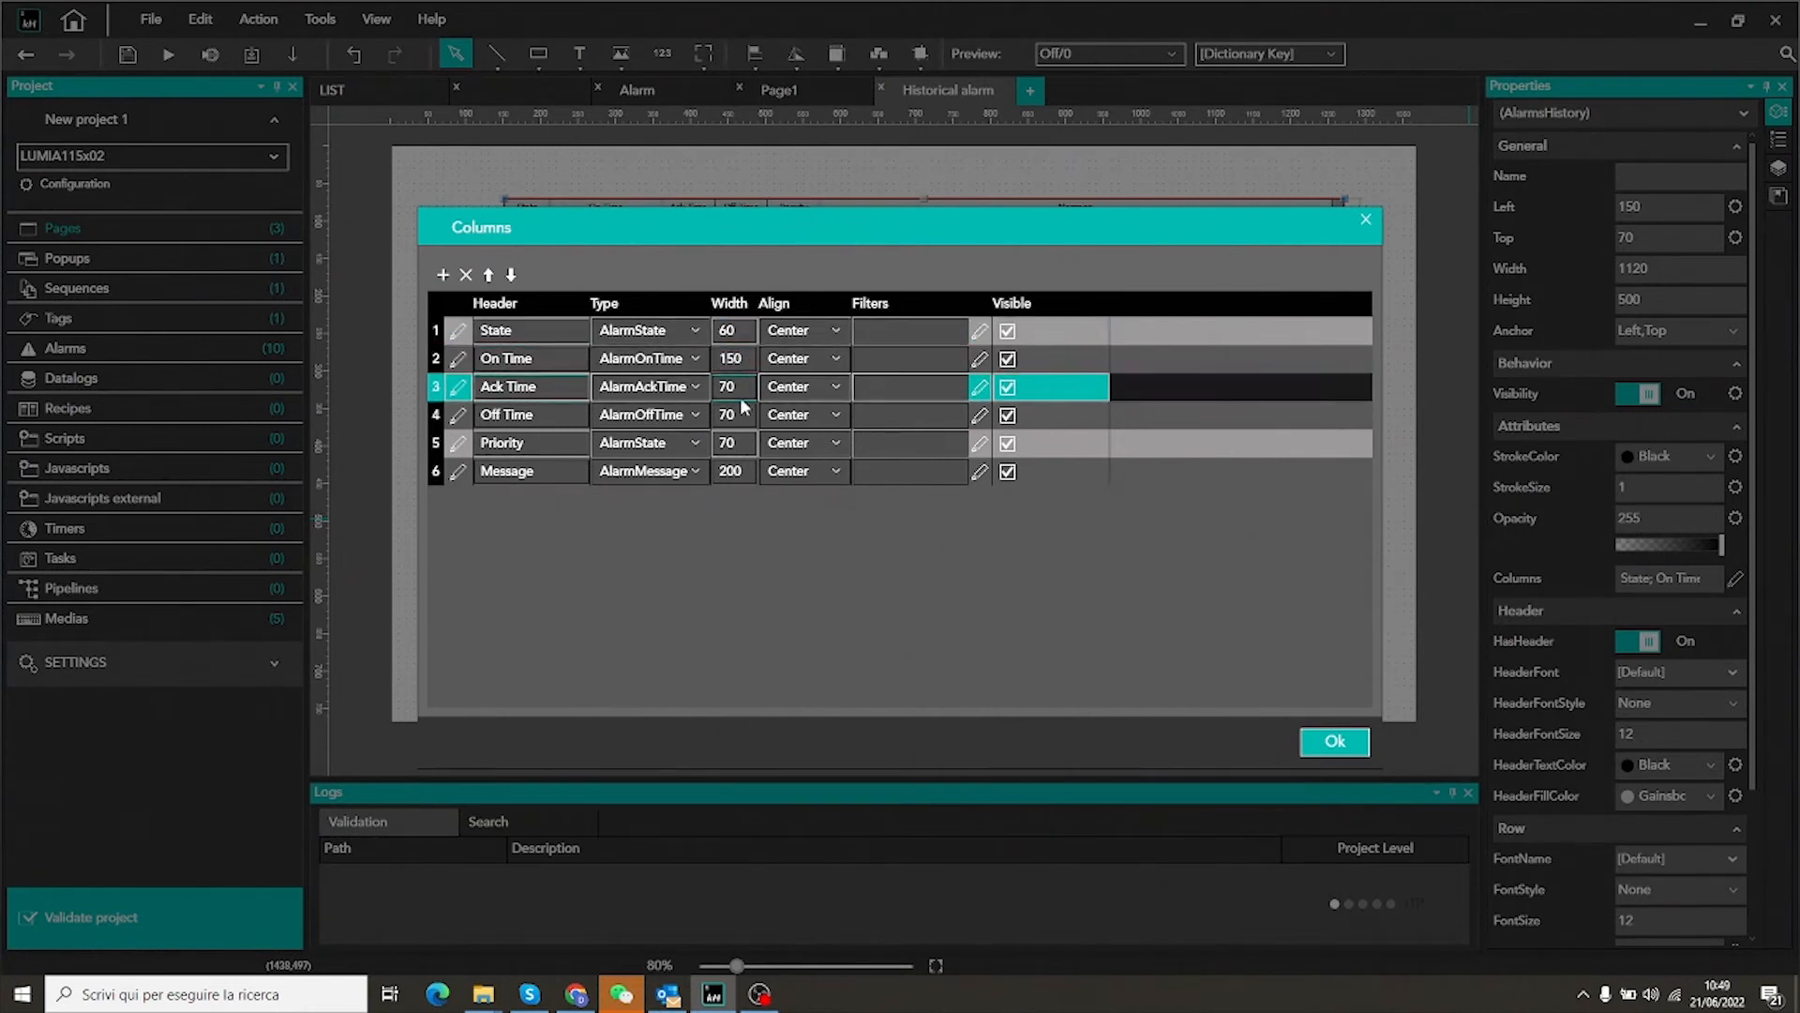
click(744, 388)
text(150)
key(Return)
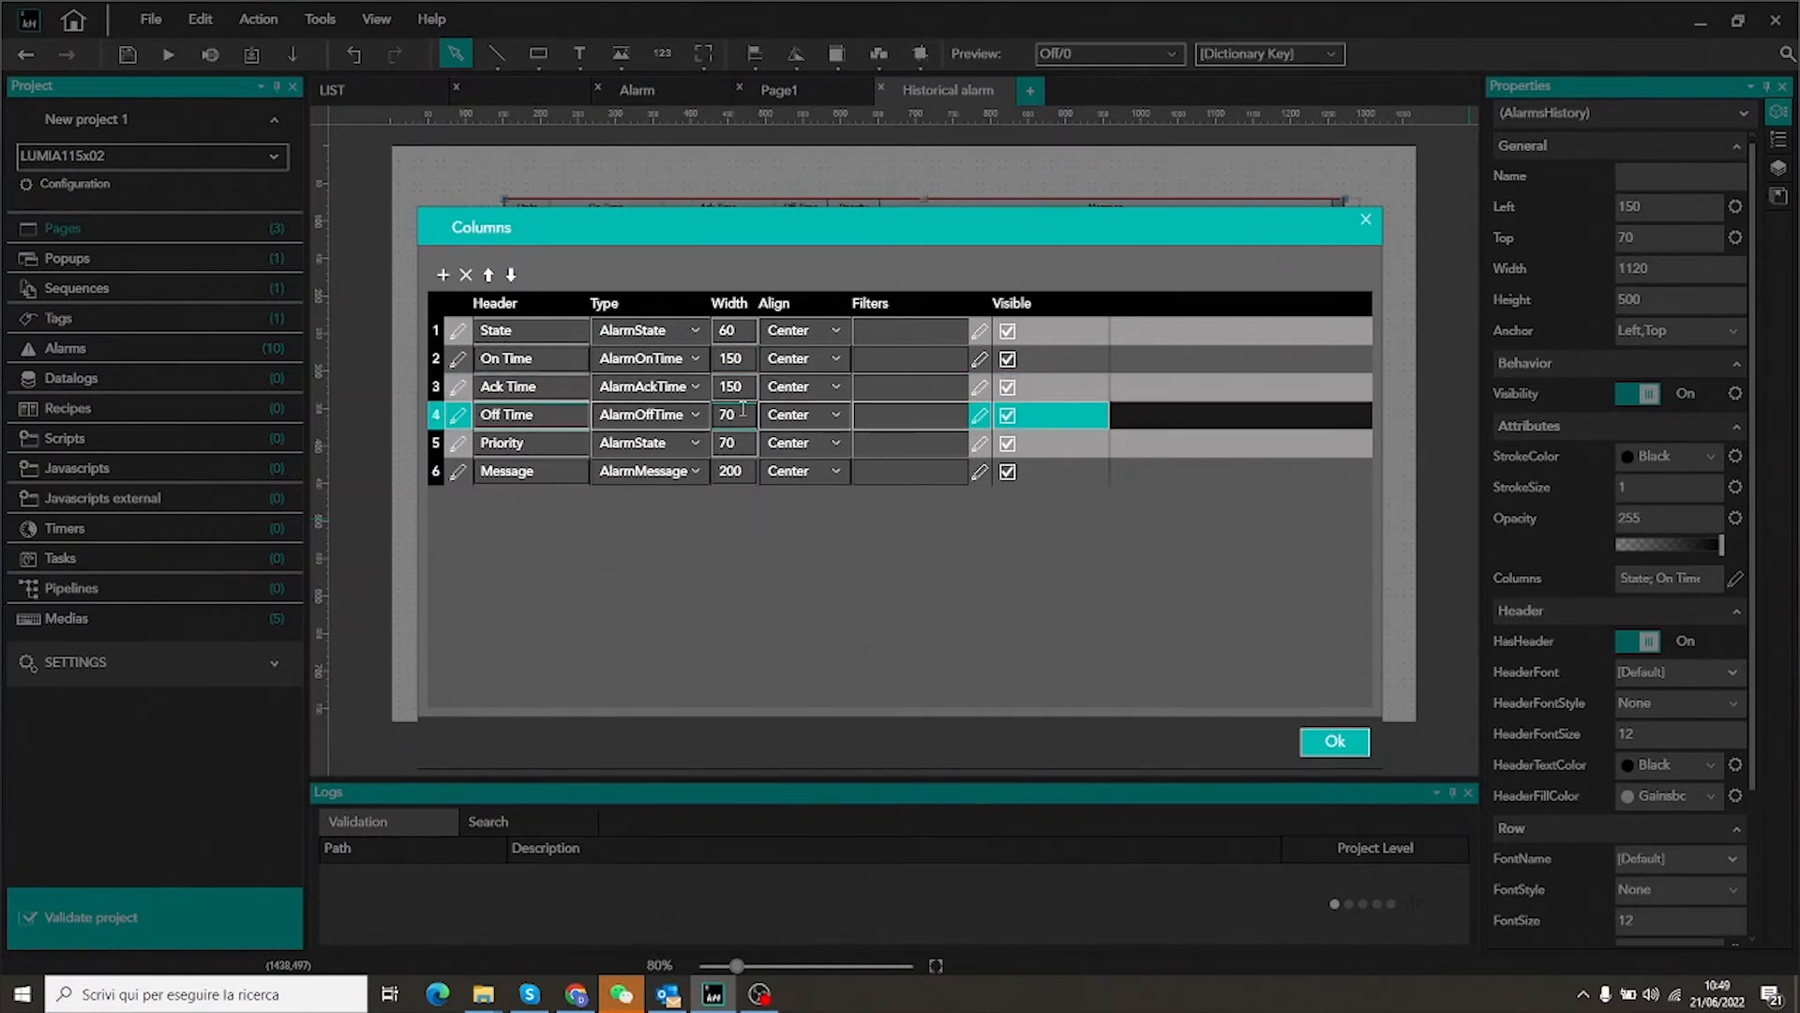
click(742, 413)
text(150)
key(Return)
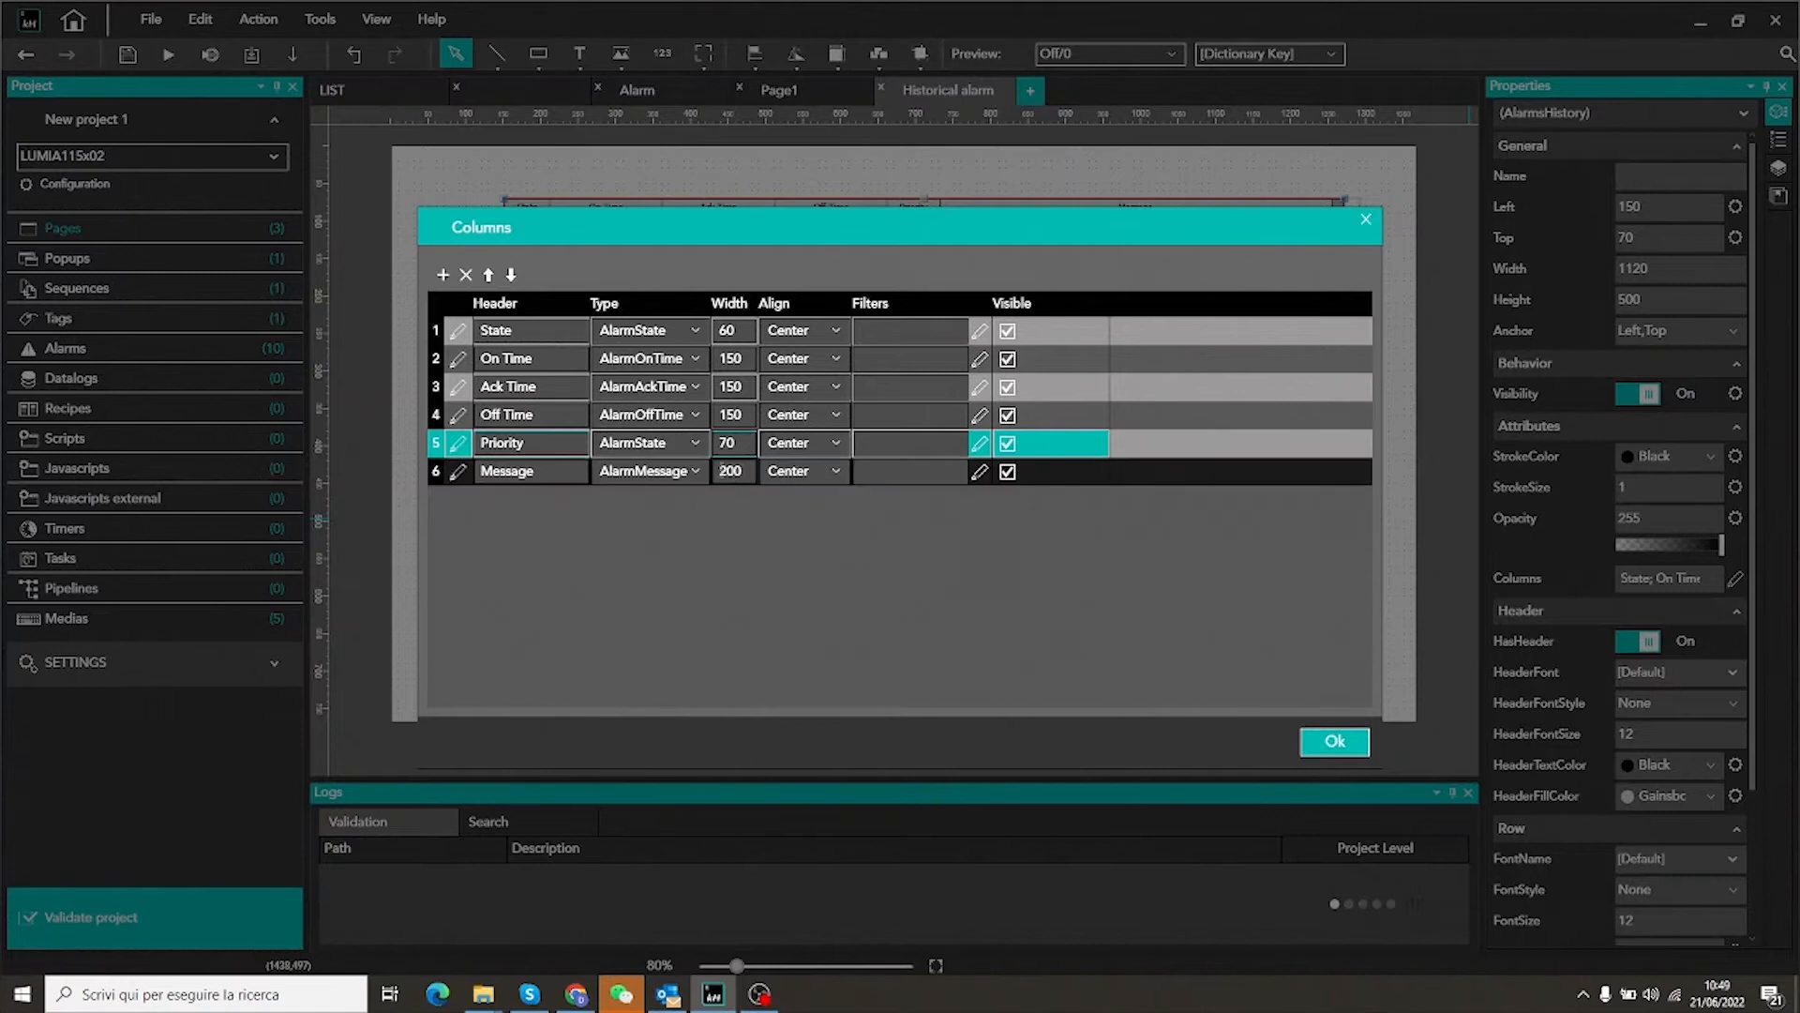
Delete the Priority column from the historical alarm table and shift the table slightly up and to the left
click(466, 275)
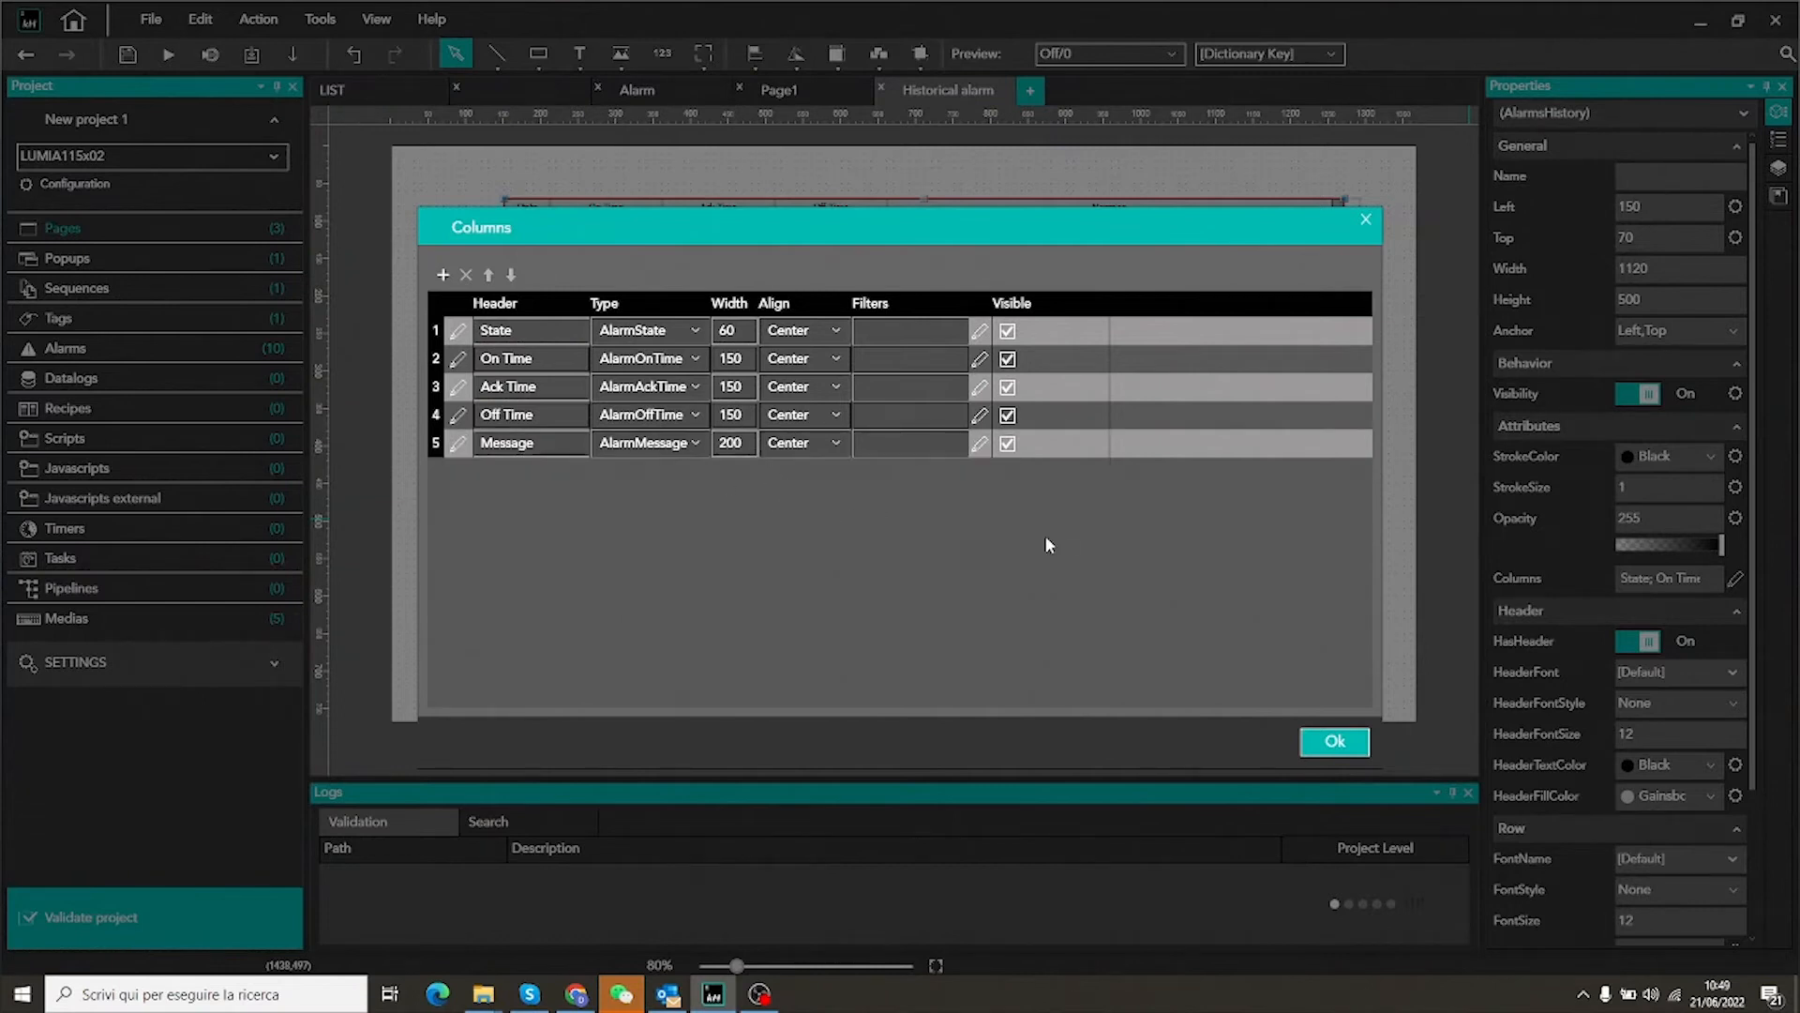
click(1332, 741)
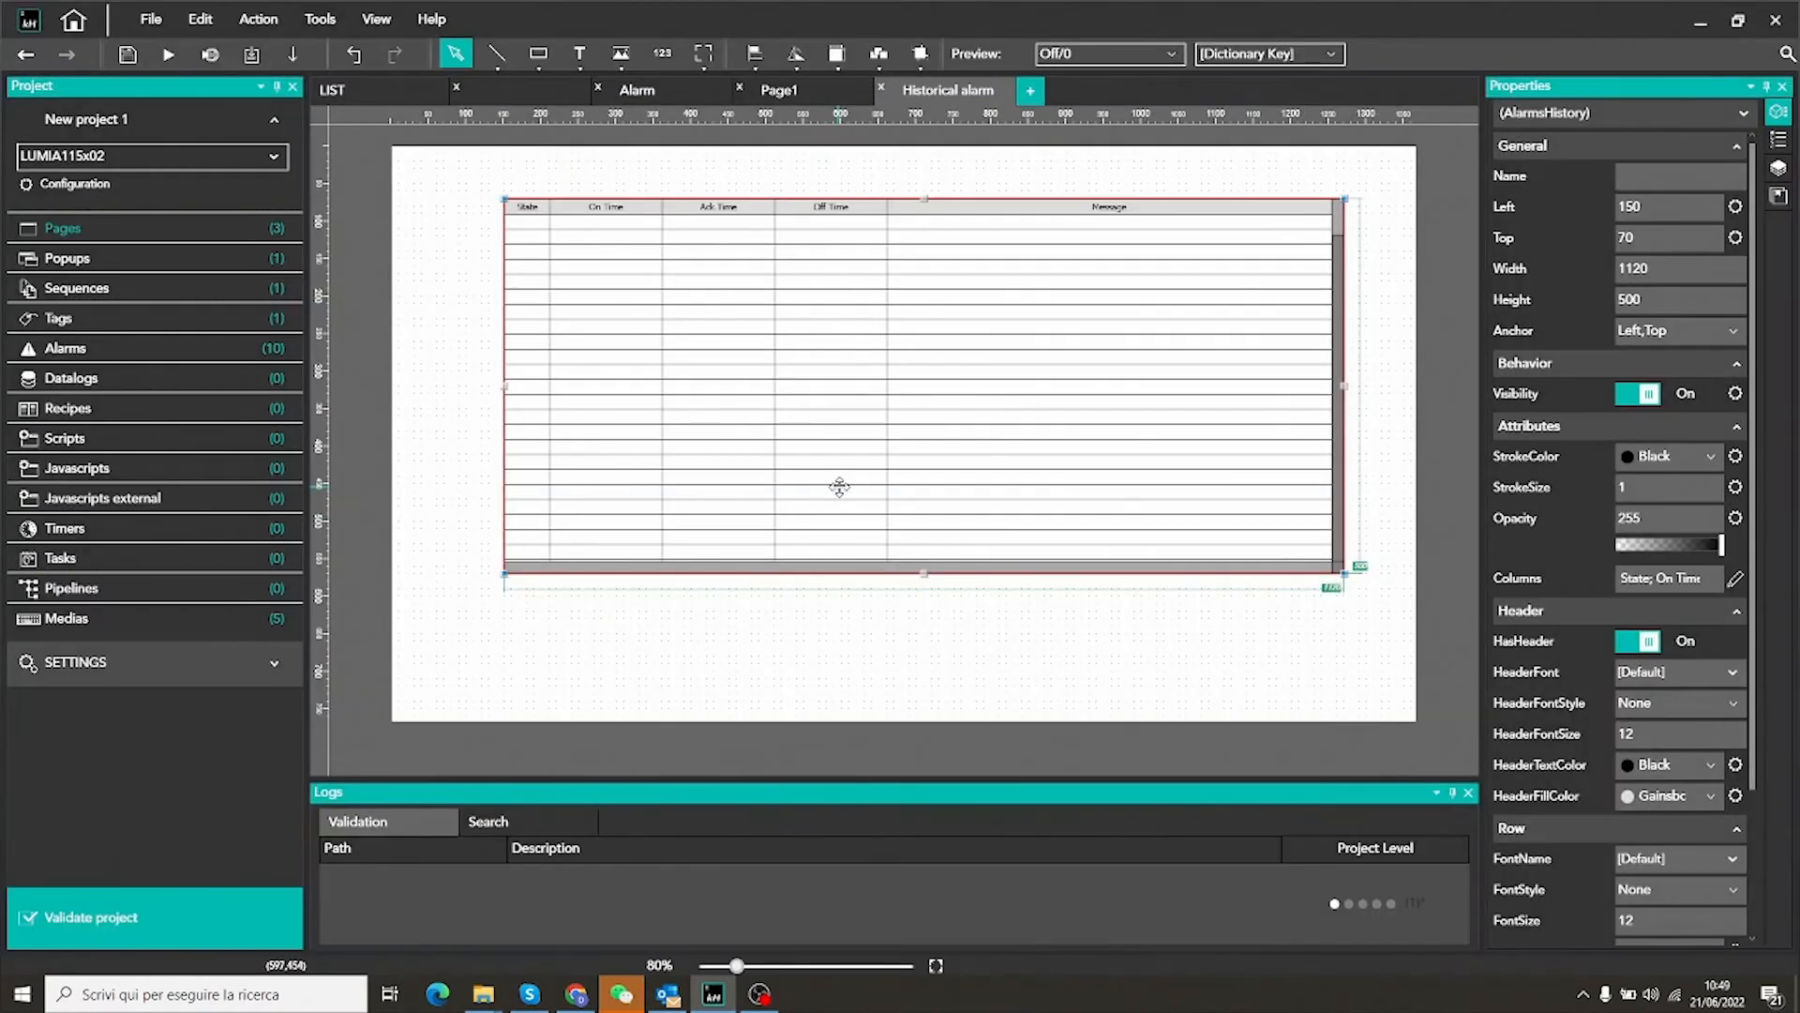
drag(933, 408, 905, 396)
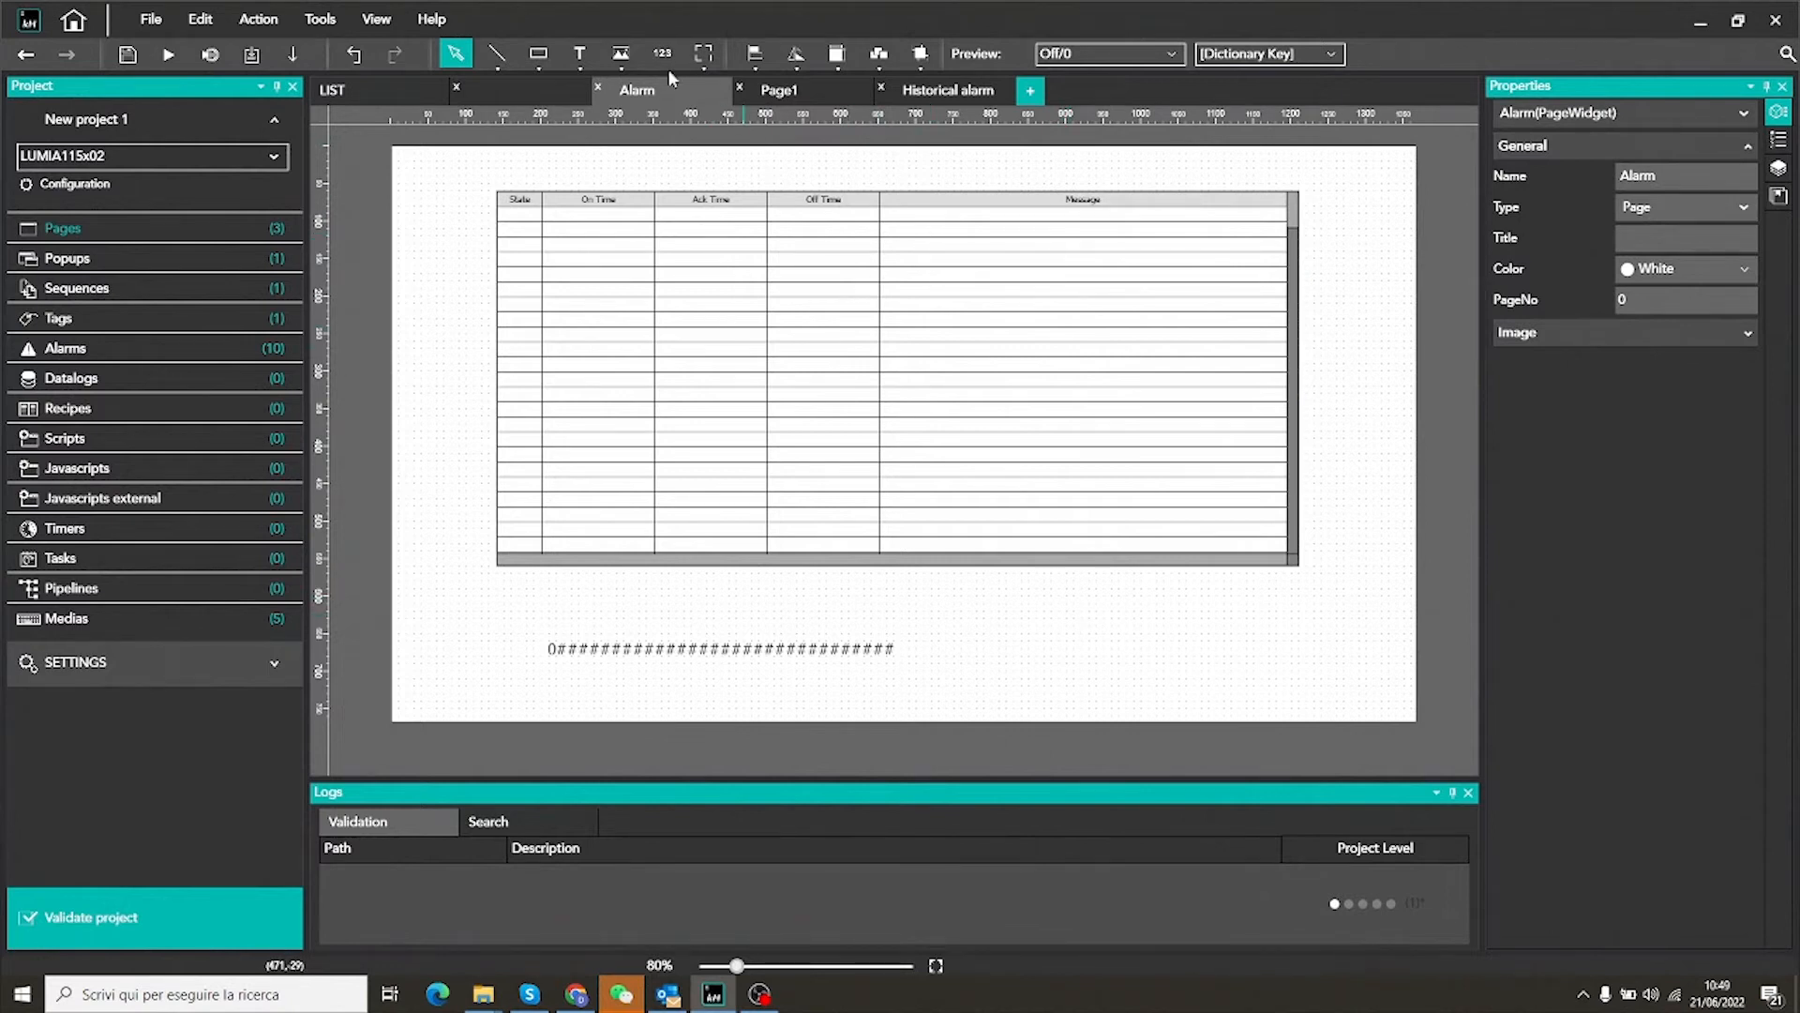
Draw a text button about 182 × 126 below the right end of the Alarm page's table and set its touch mode to Button
click(706, 54)
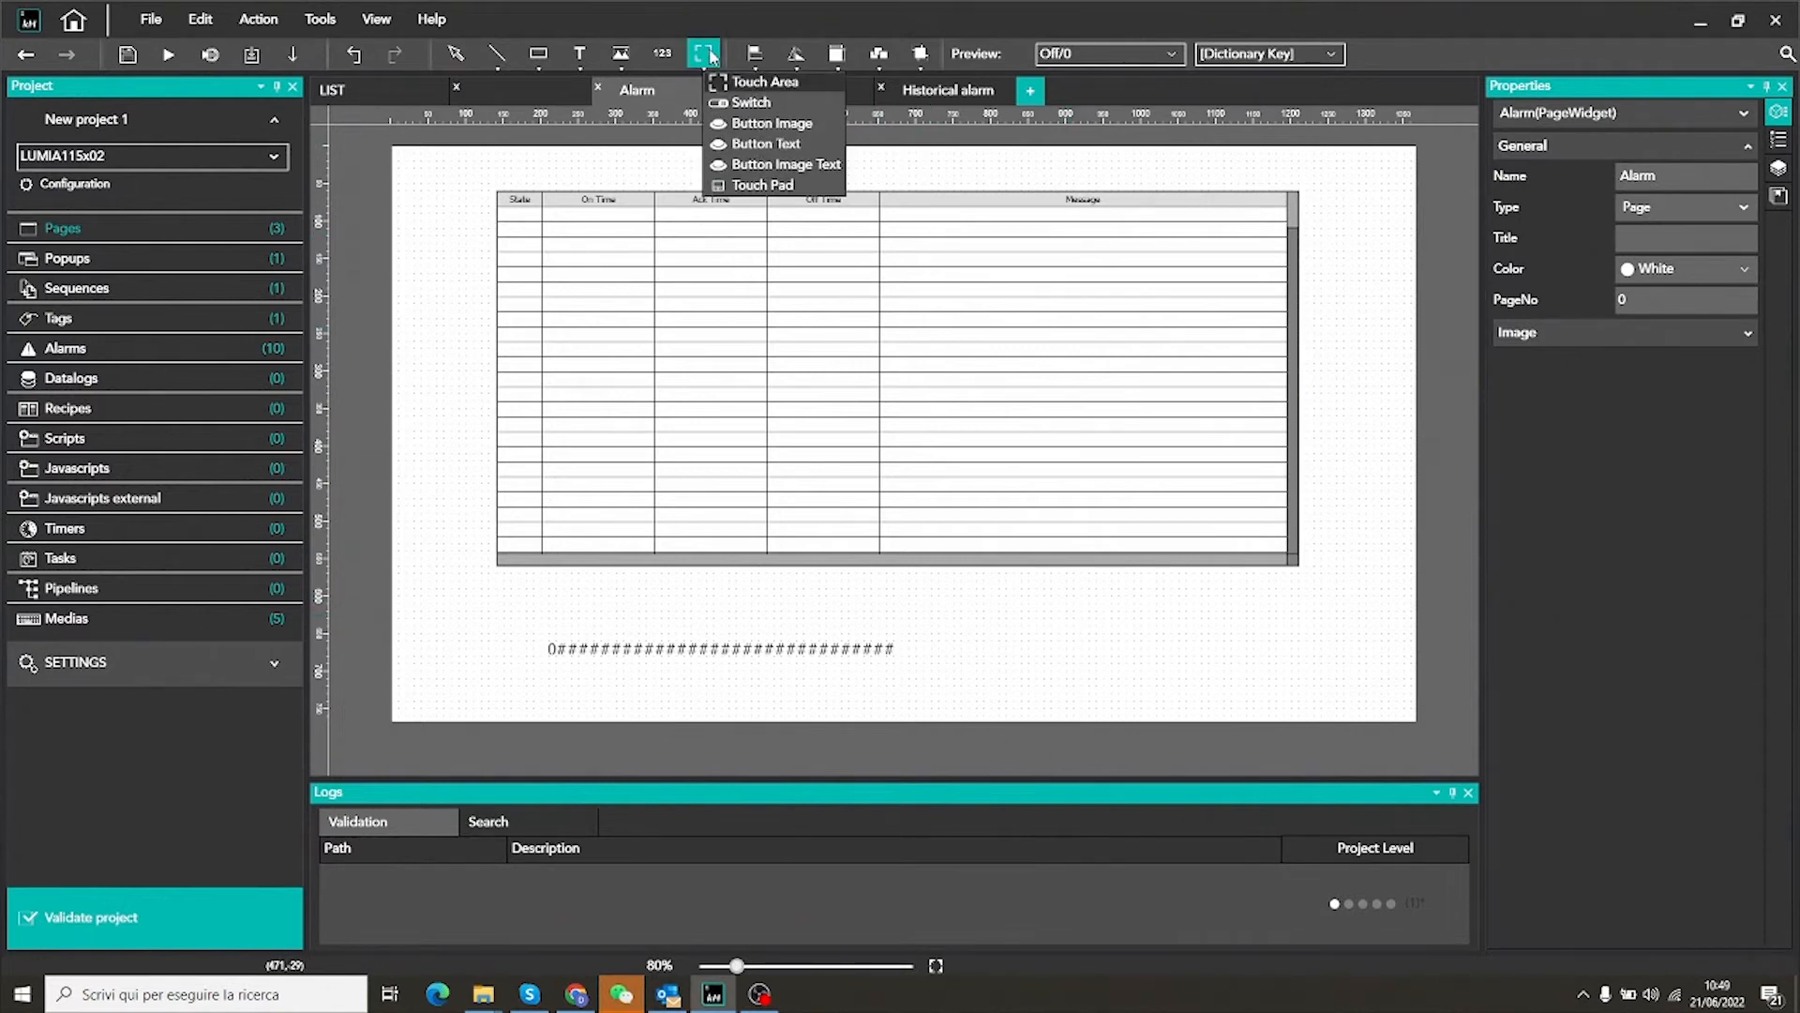
click(755, 143)
drag(1216, 603, 1352, 696)
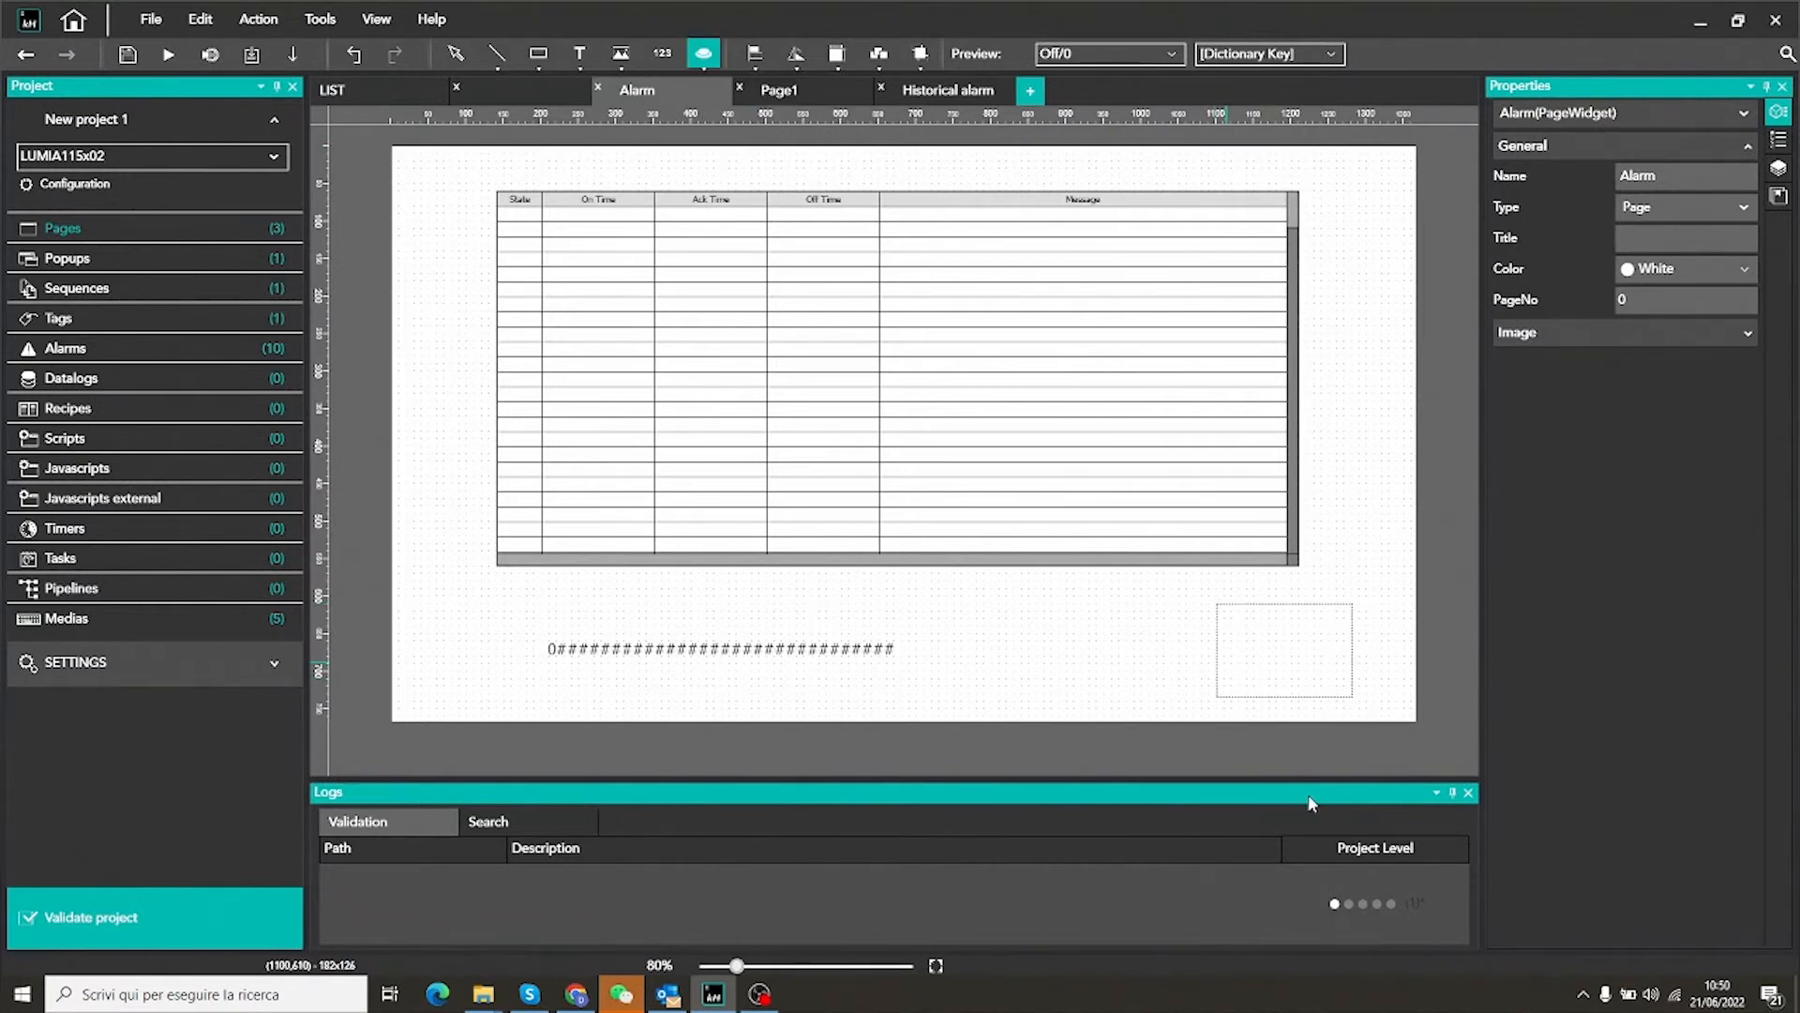
click(1662, 490)
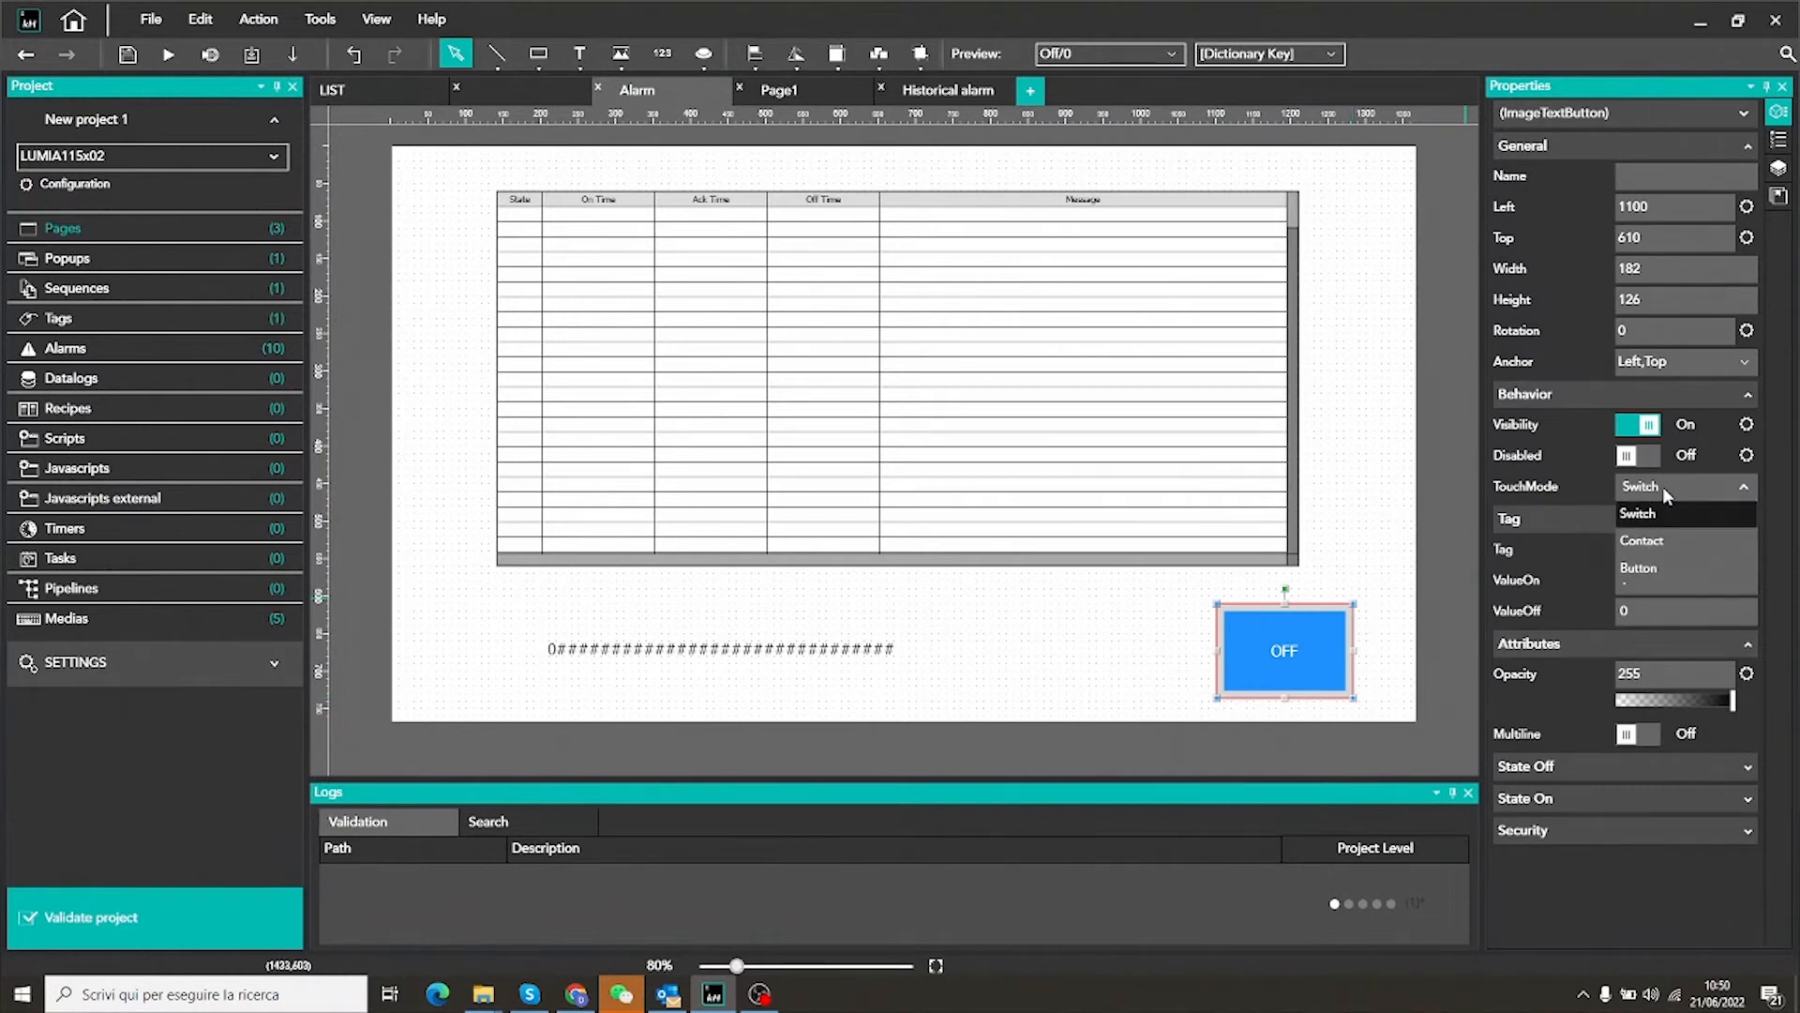
click(1655, 572)
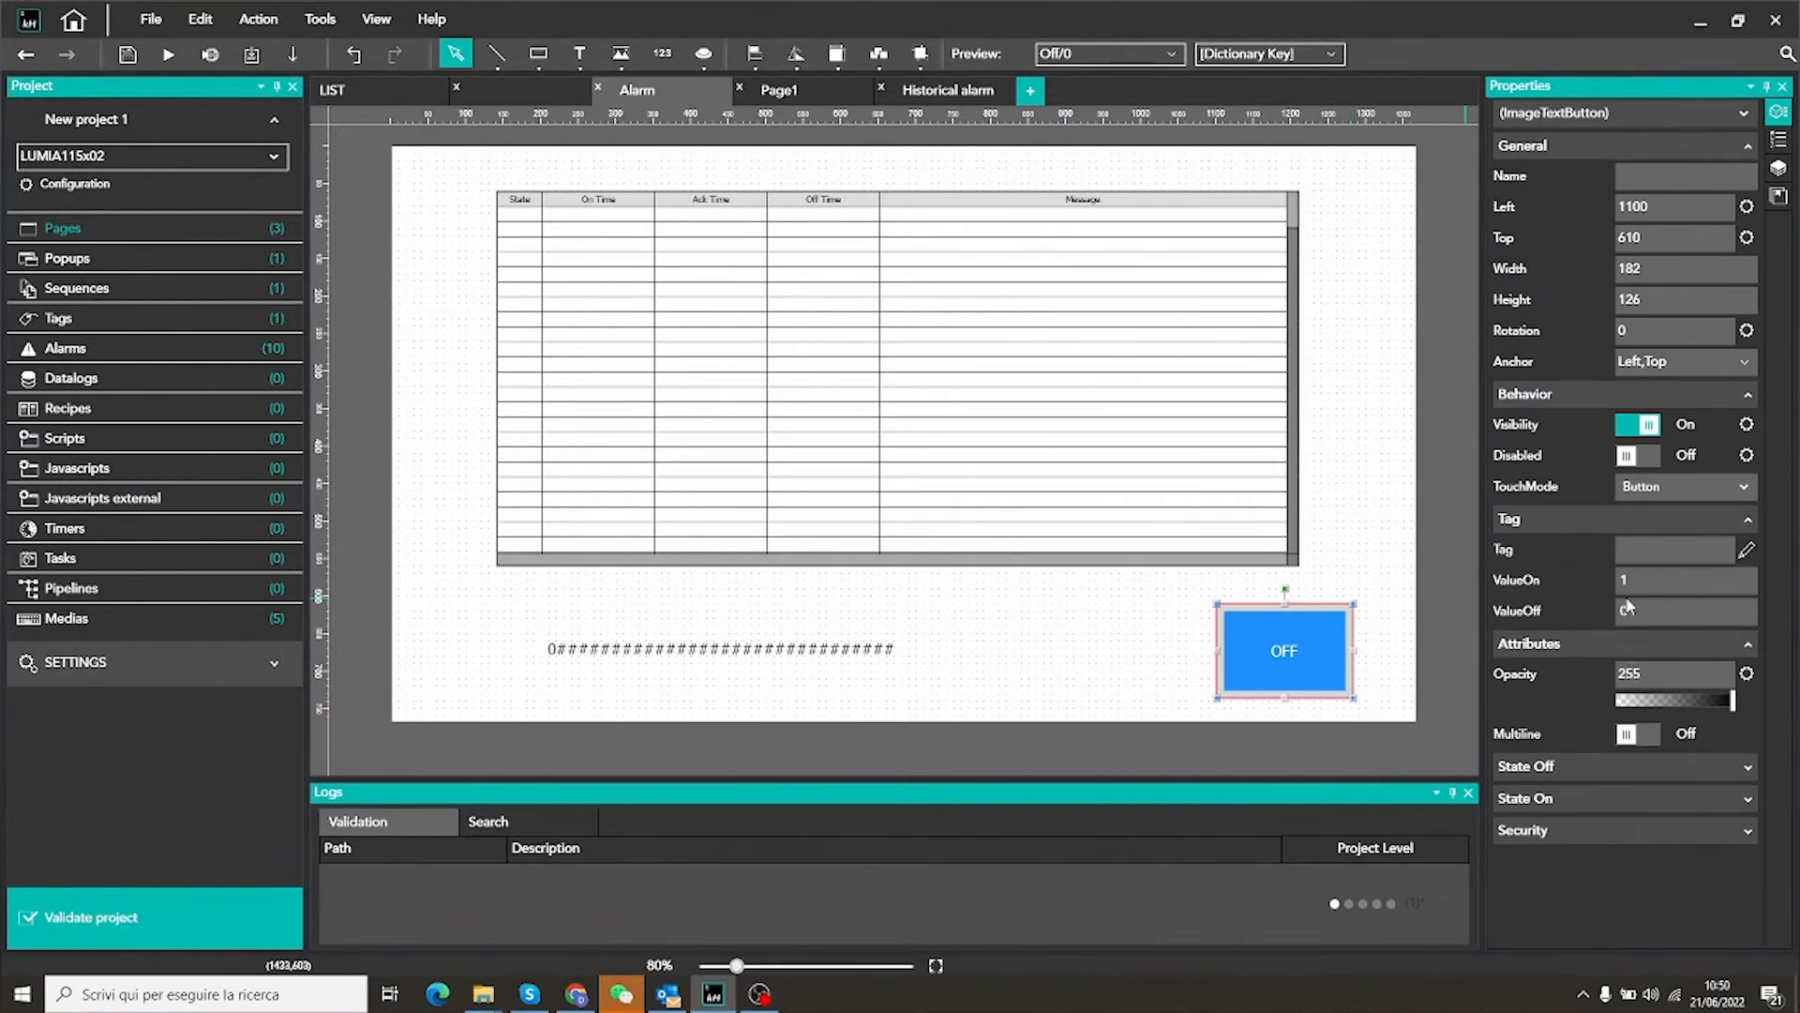
Set the new button's off-state text to "Next page"
click(1617, 769)
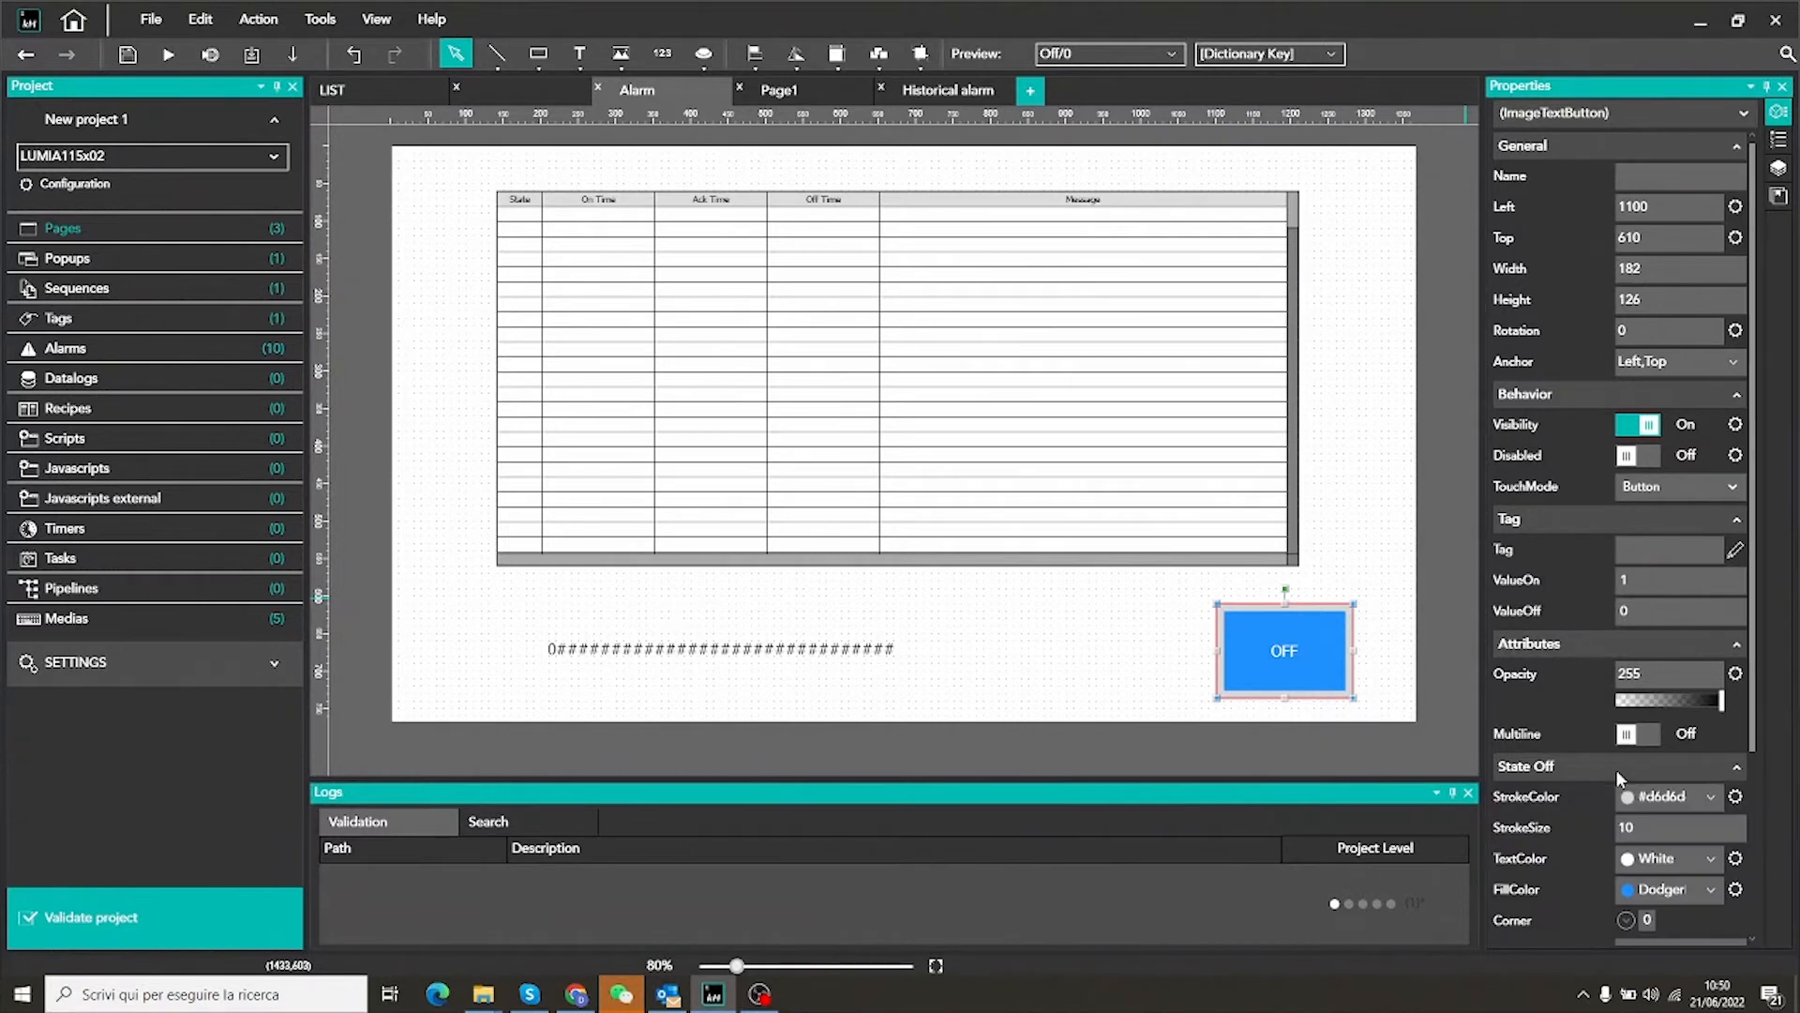
scroll(1616, 768, down, 5)
drag(1667, 710, 1567, 716)
text(Next page)
key(Return)
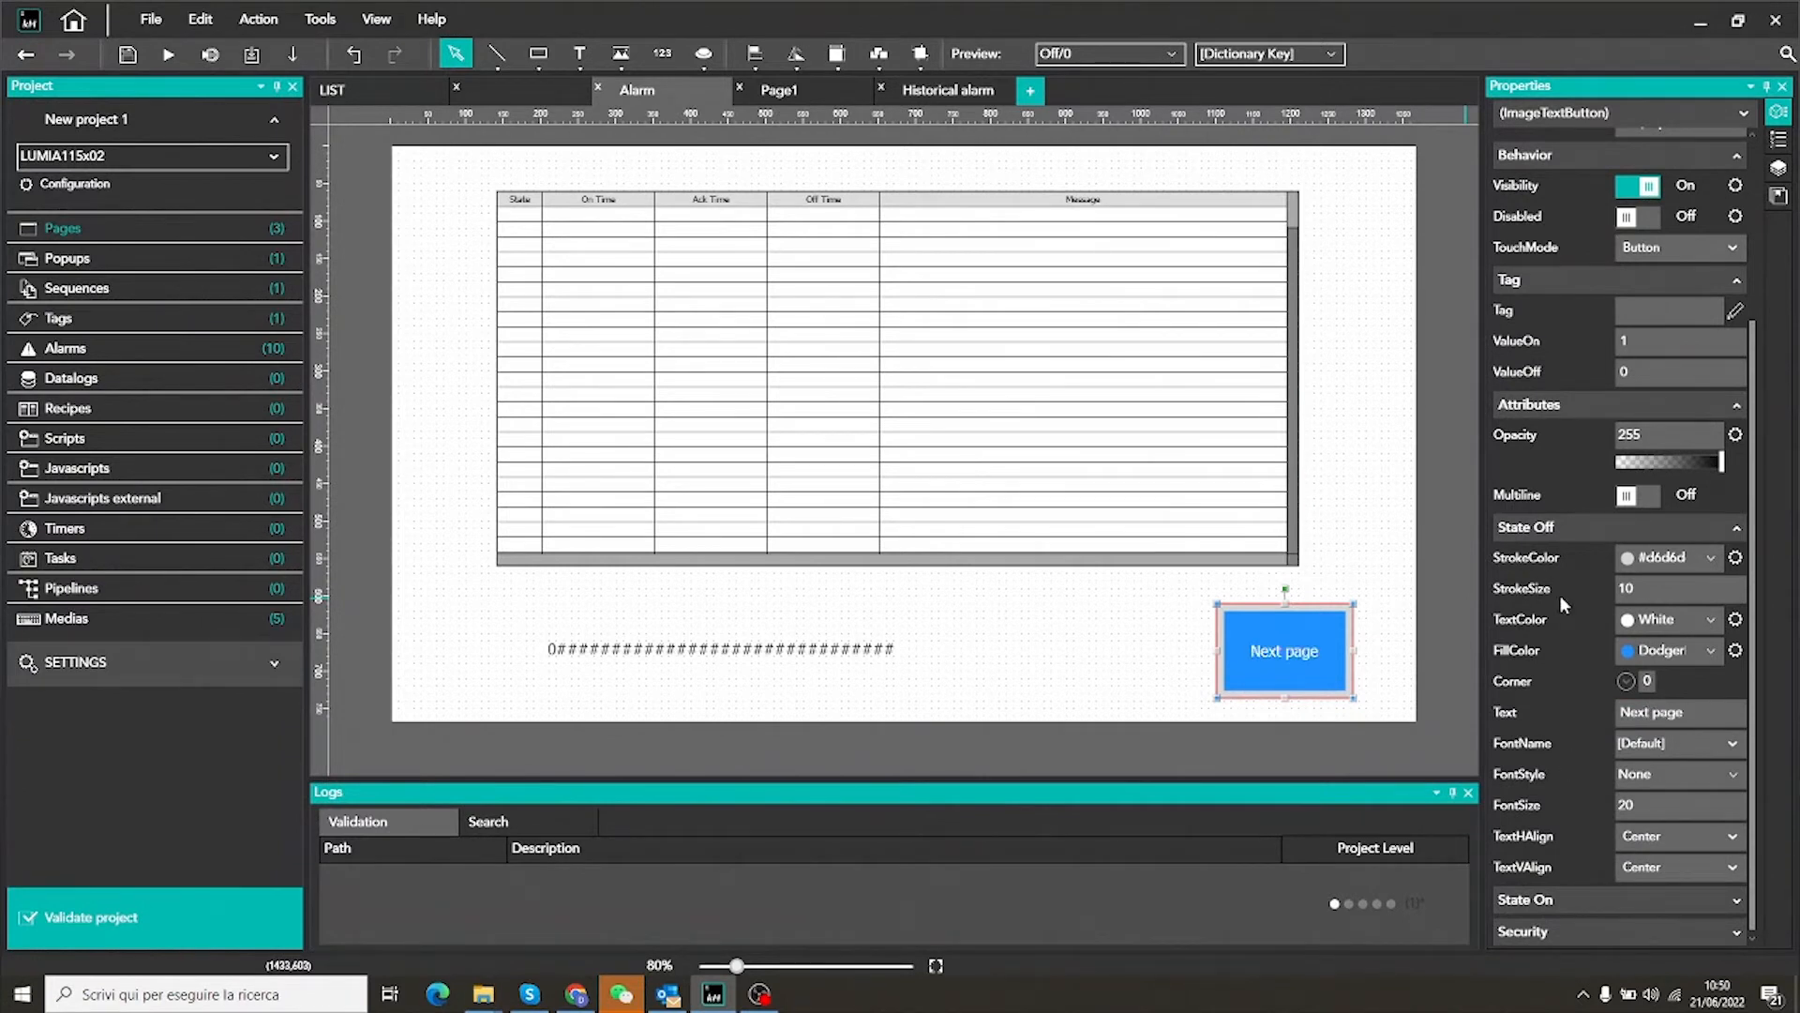
Set the same button's on-state text to "Next page"
click(1573, 529)
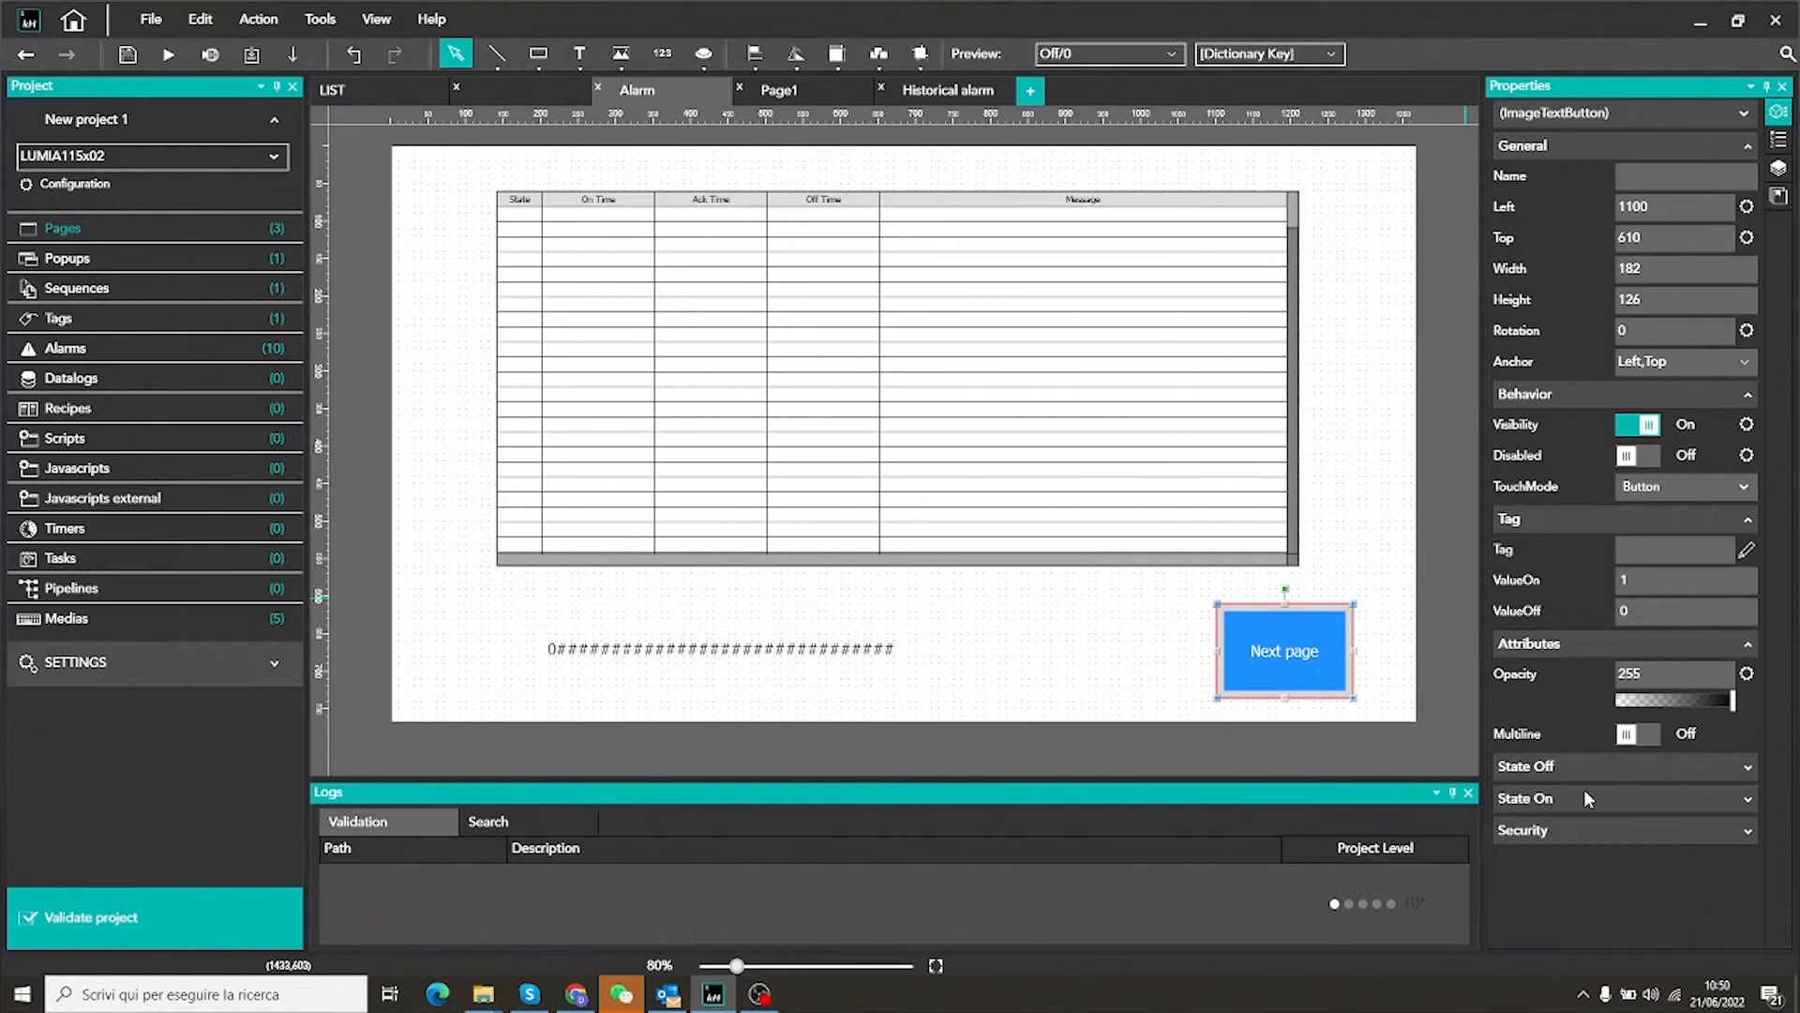
click(1617, 796)
scroll(1618, 796, down, 5)
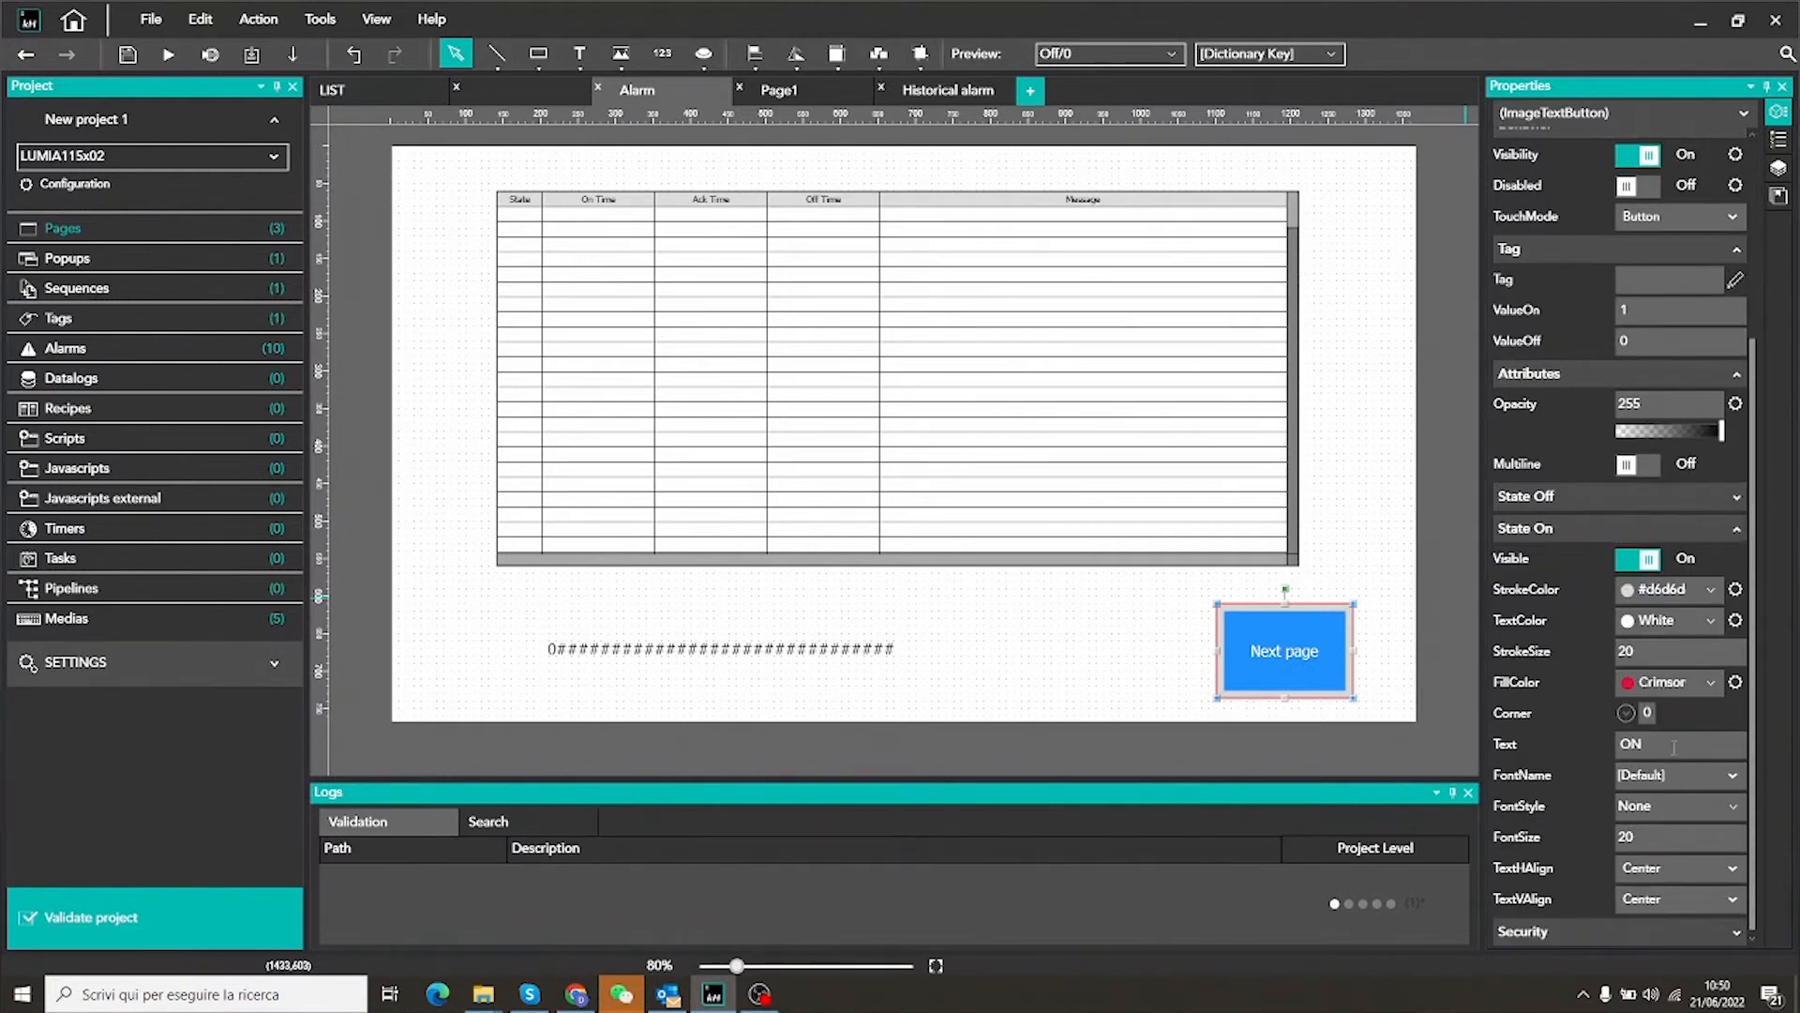
text(Next page)
scroll(1753, 595, up, 10)
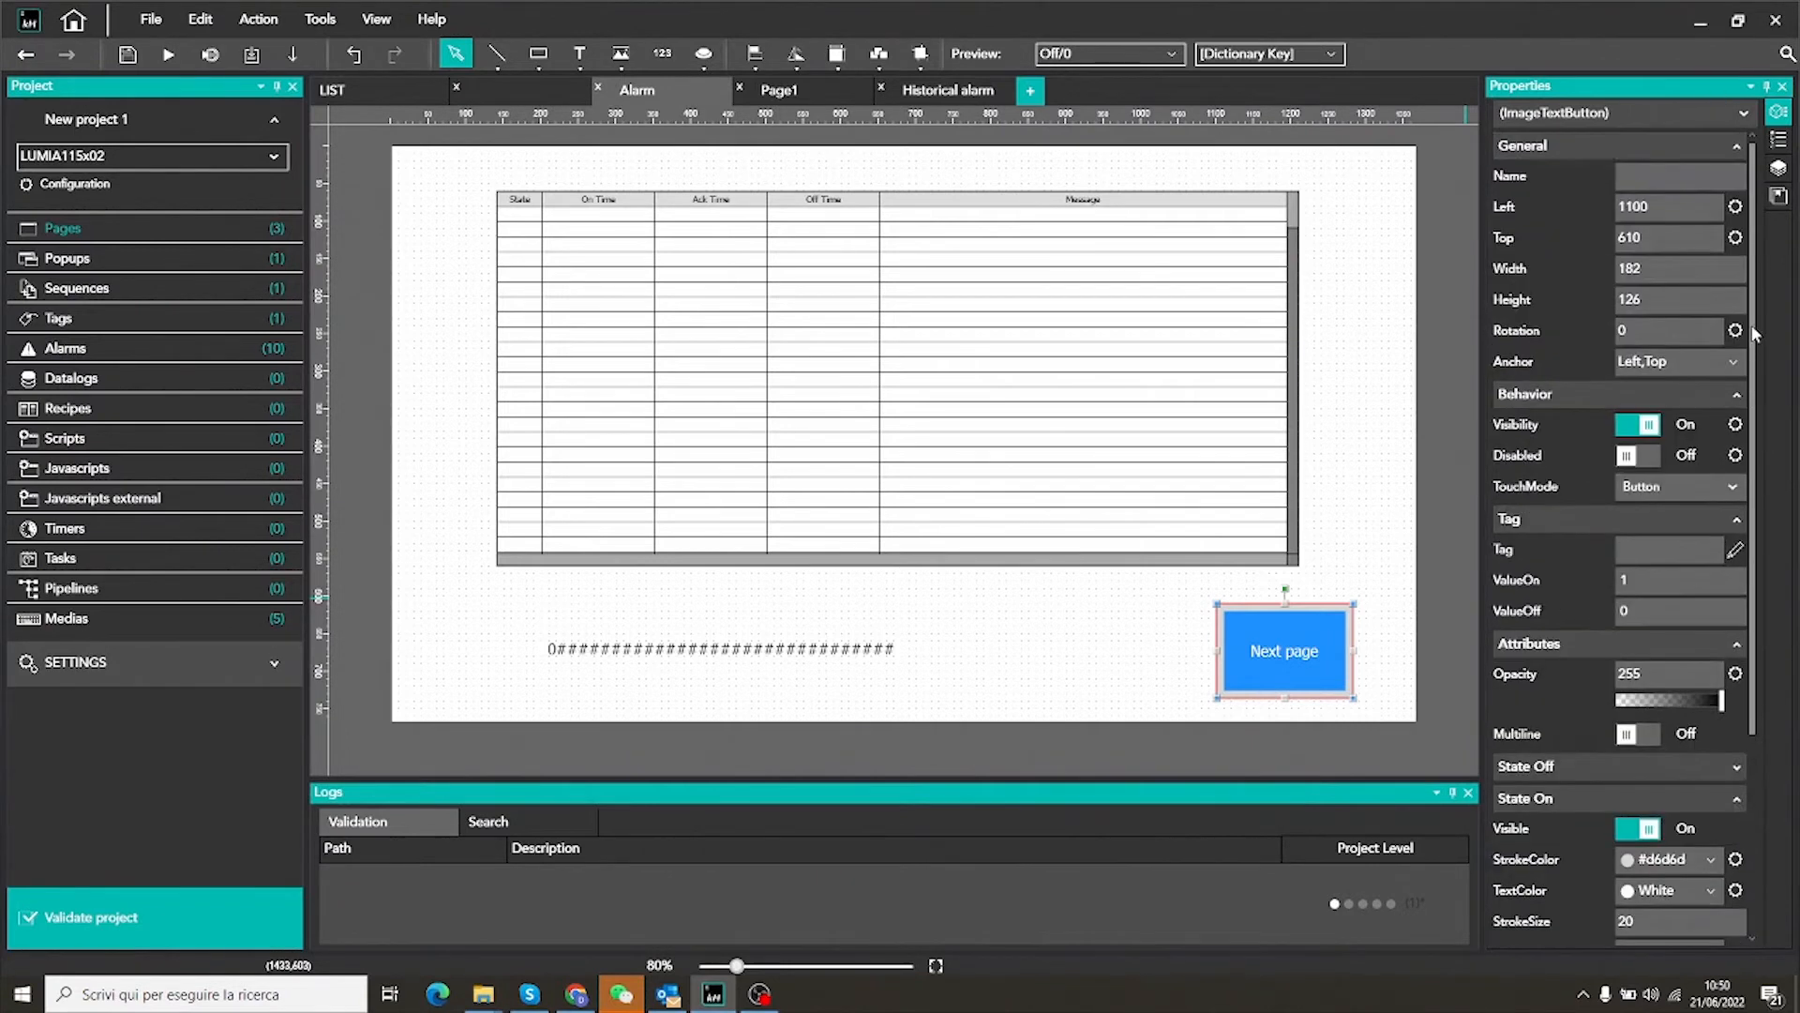
Assign the ShowPageNext function to the Off event of the Alarm page's Next page button
click(1779, 139)
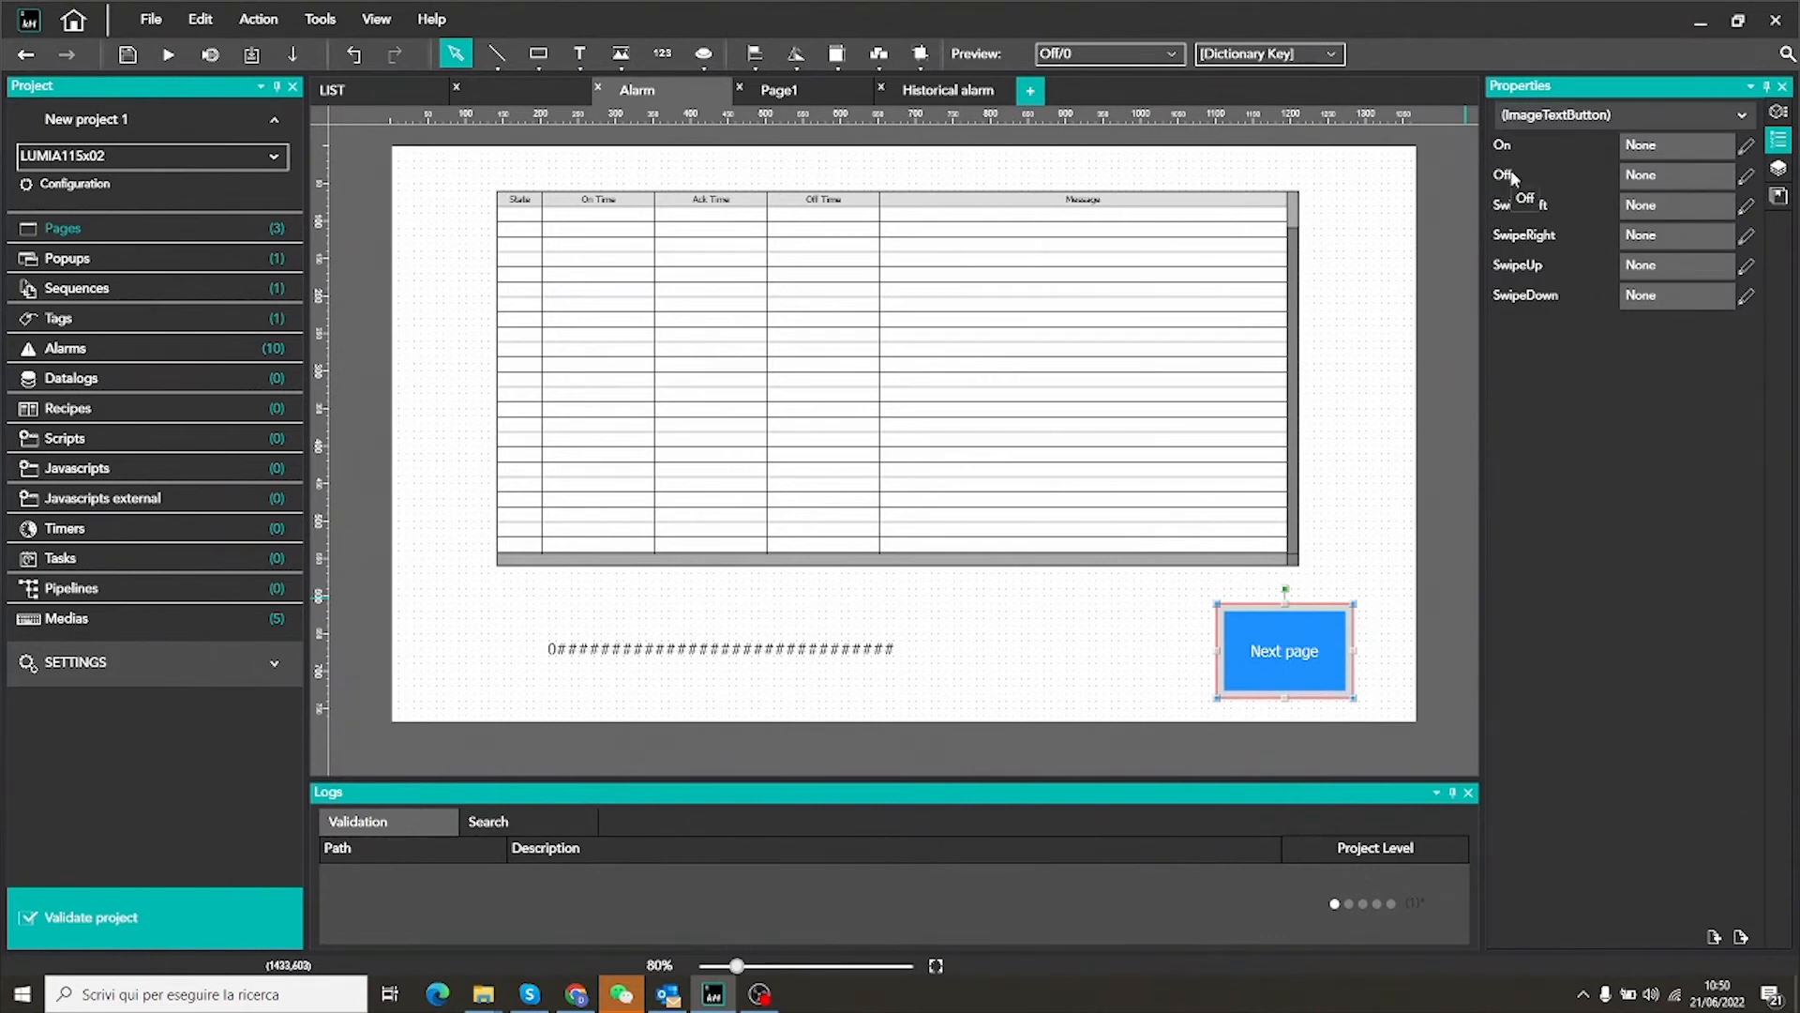
click(1659, 175)
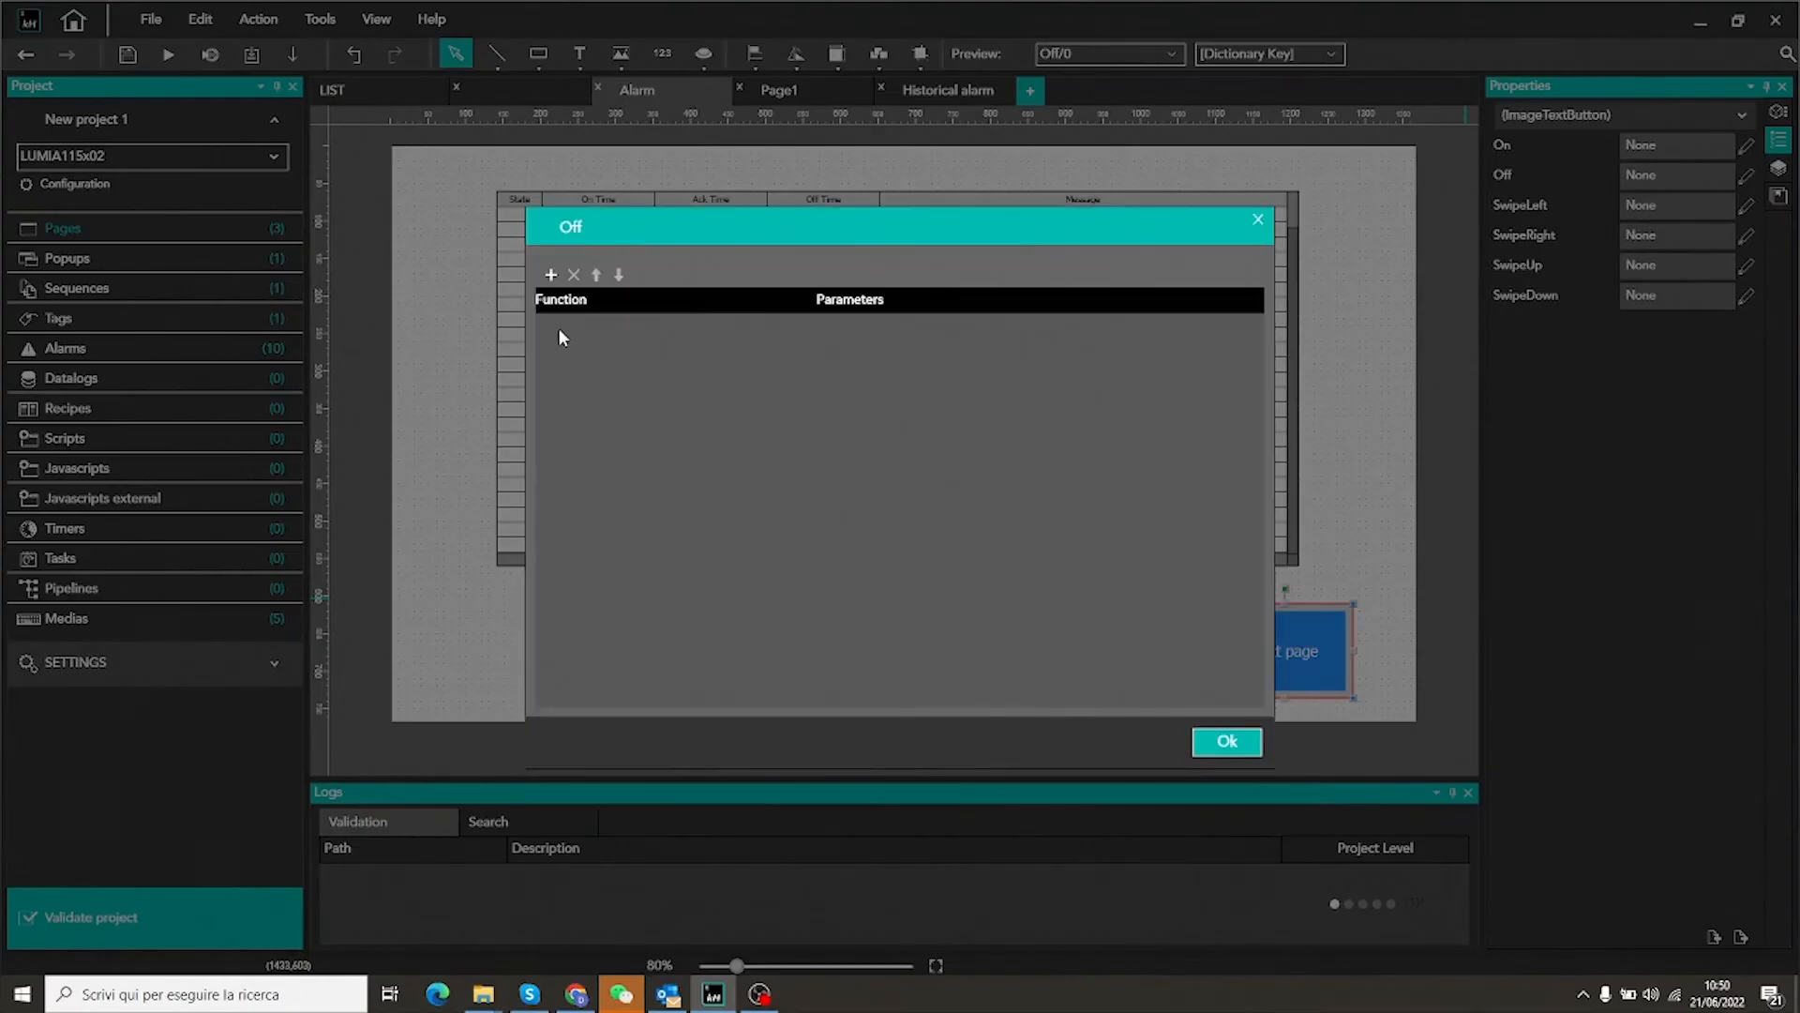
click(551, 275)
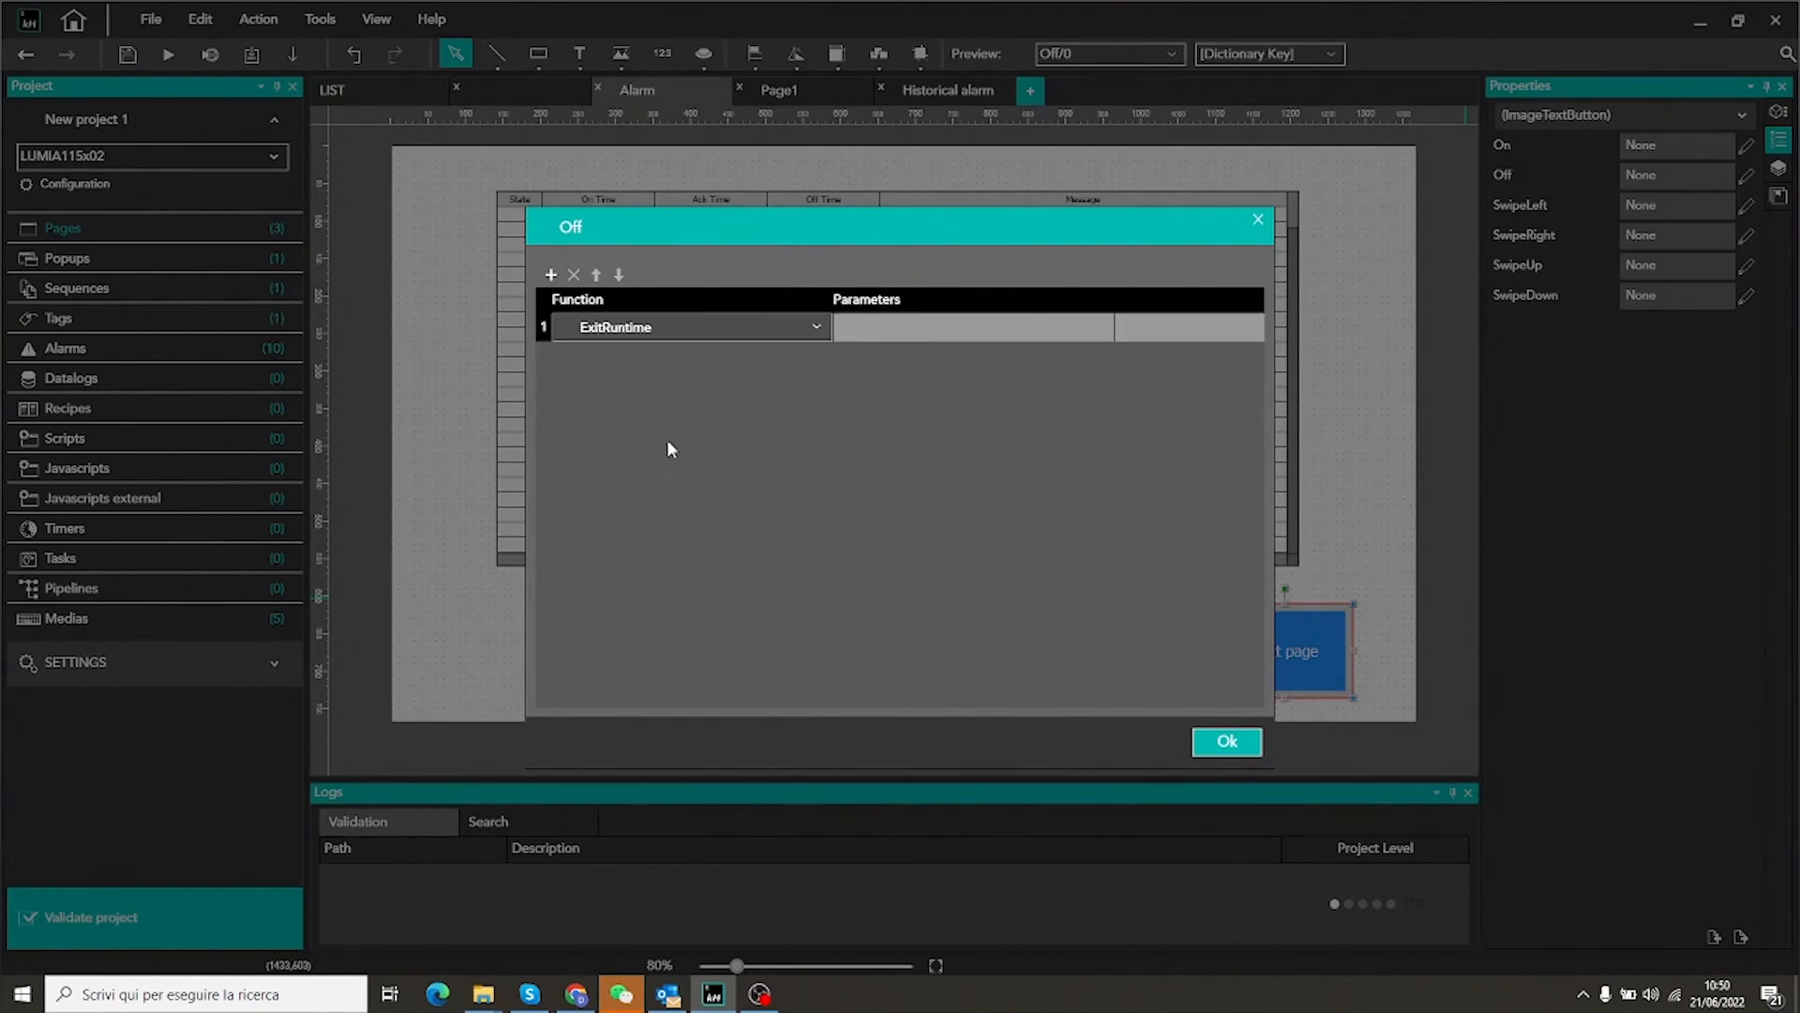
click(705, 326)
click(706, 326)
scroll(696, 431, up, 4)
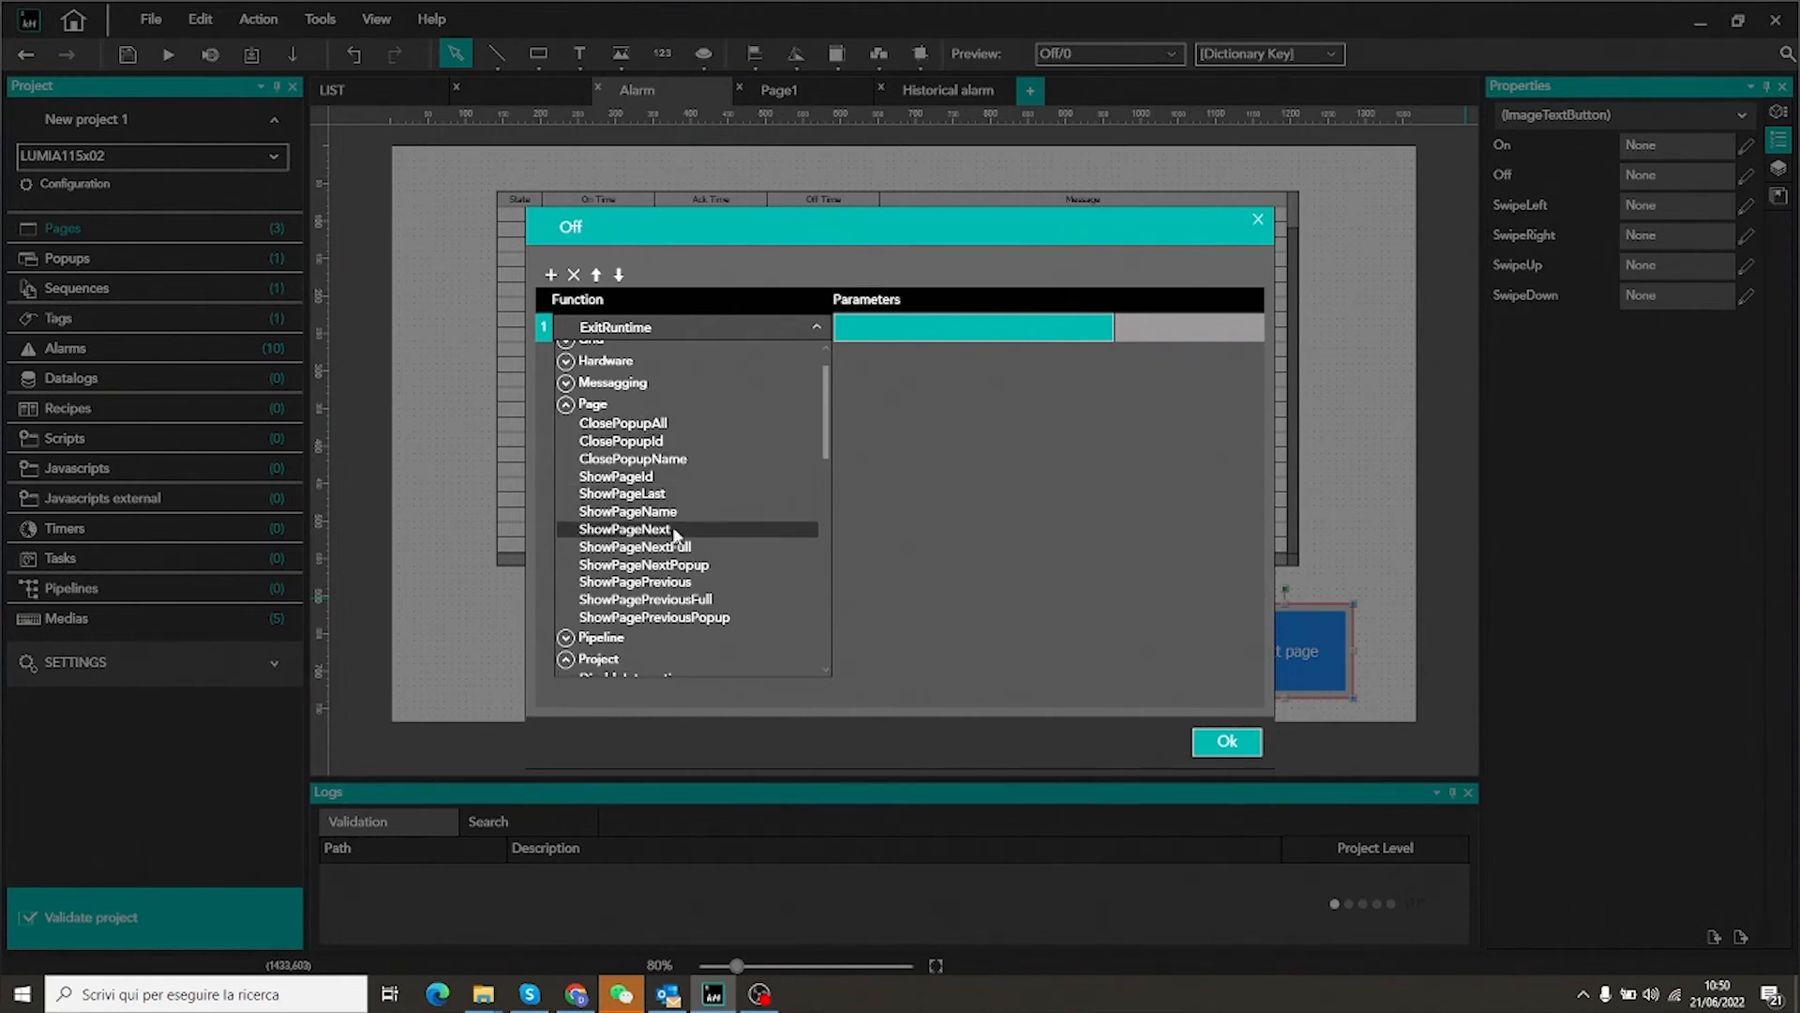
click(626, 529)
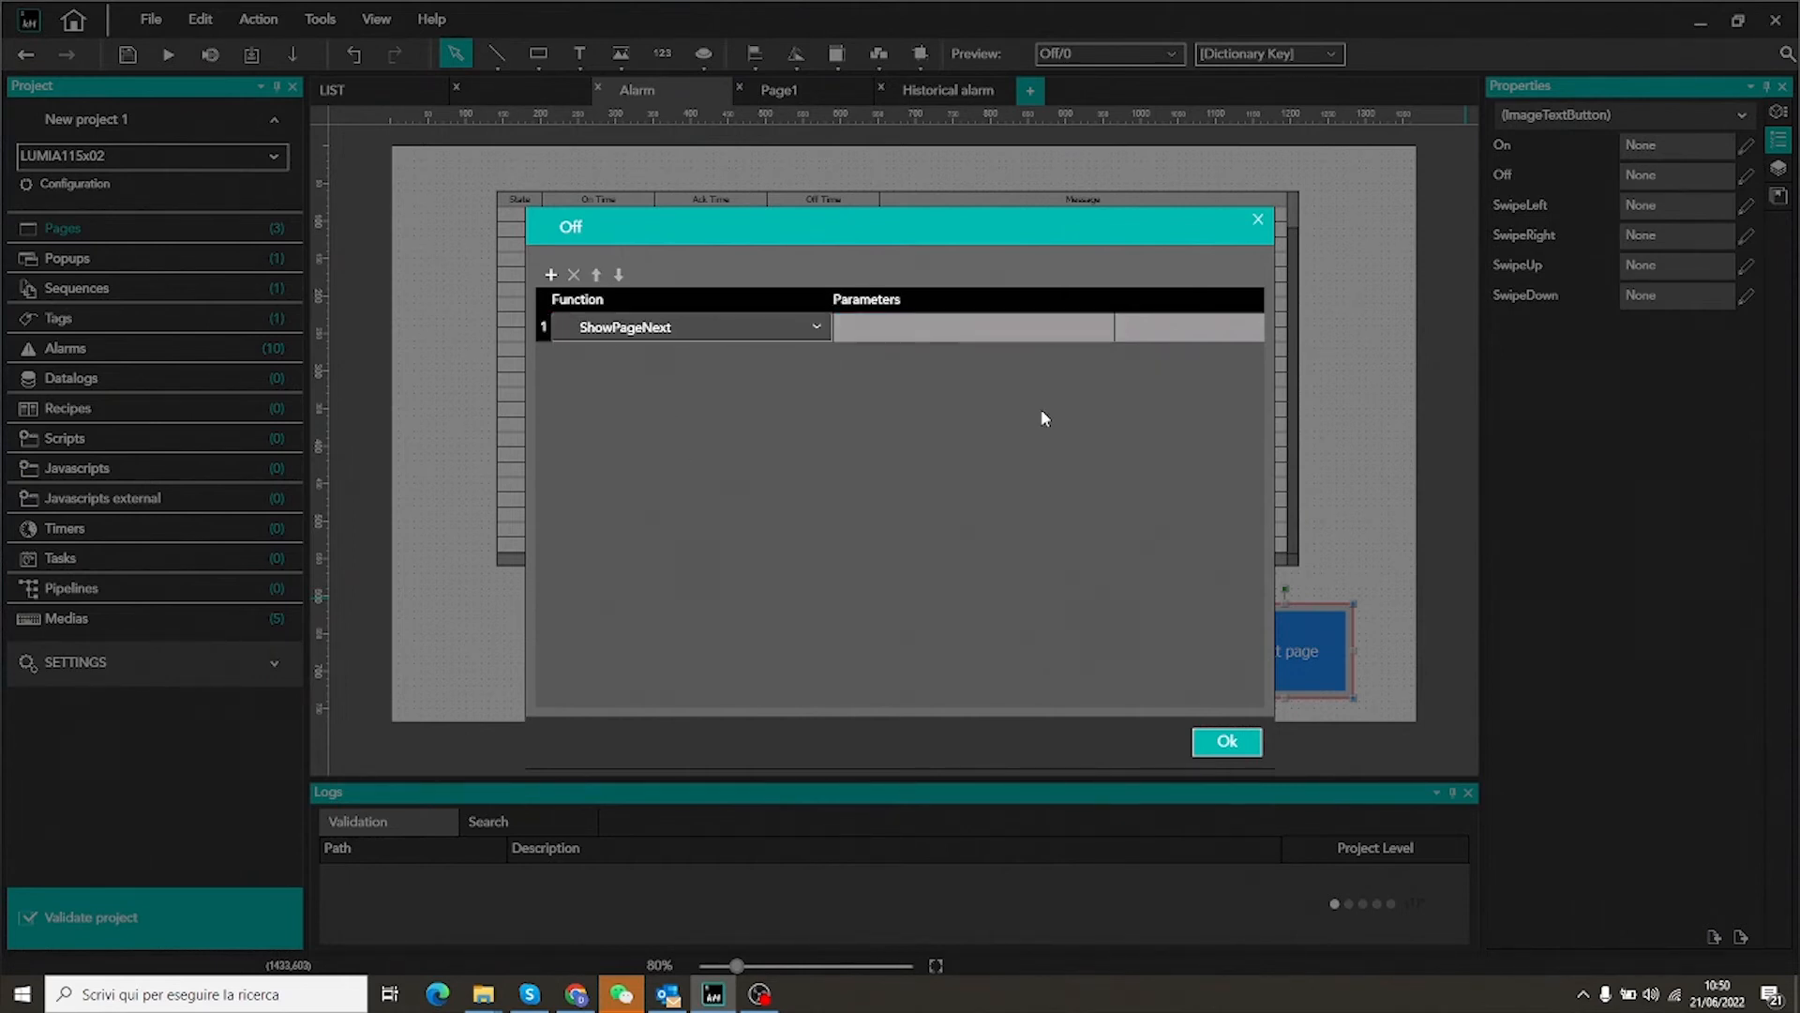
click(1226, 744)
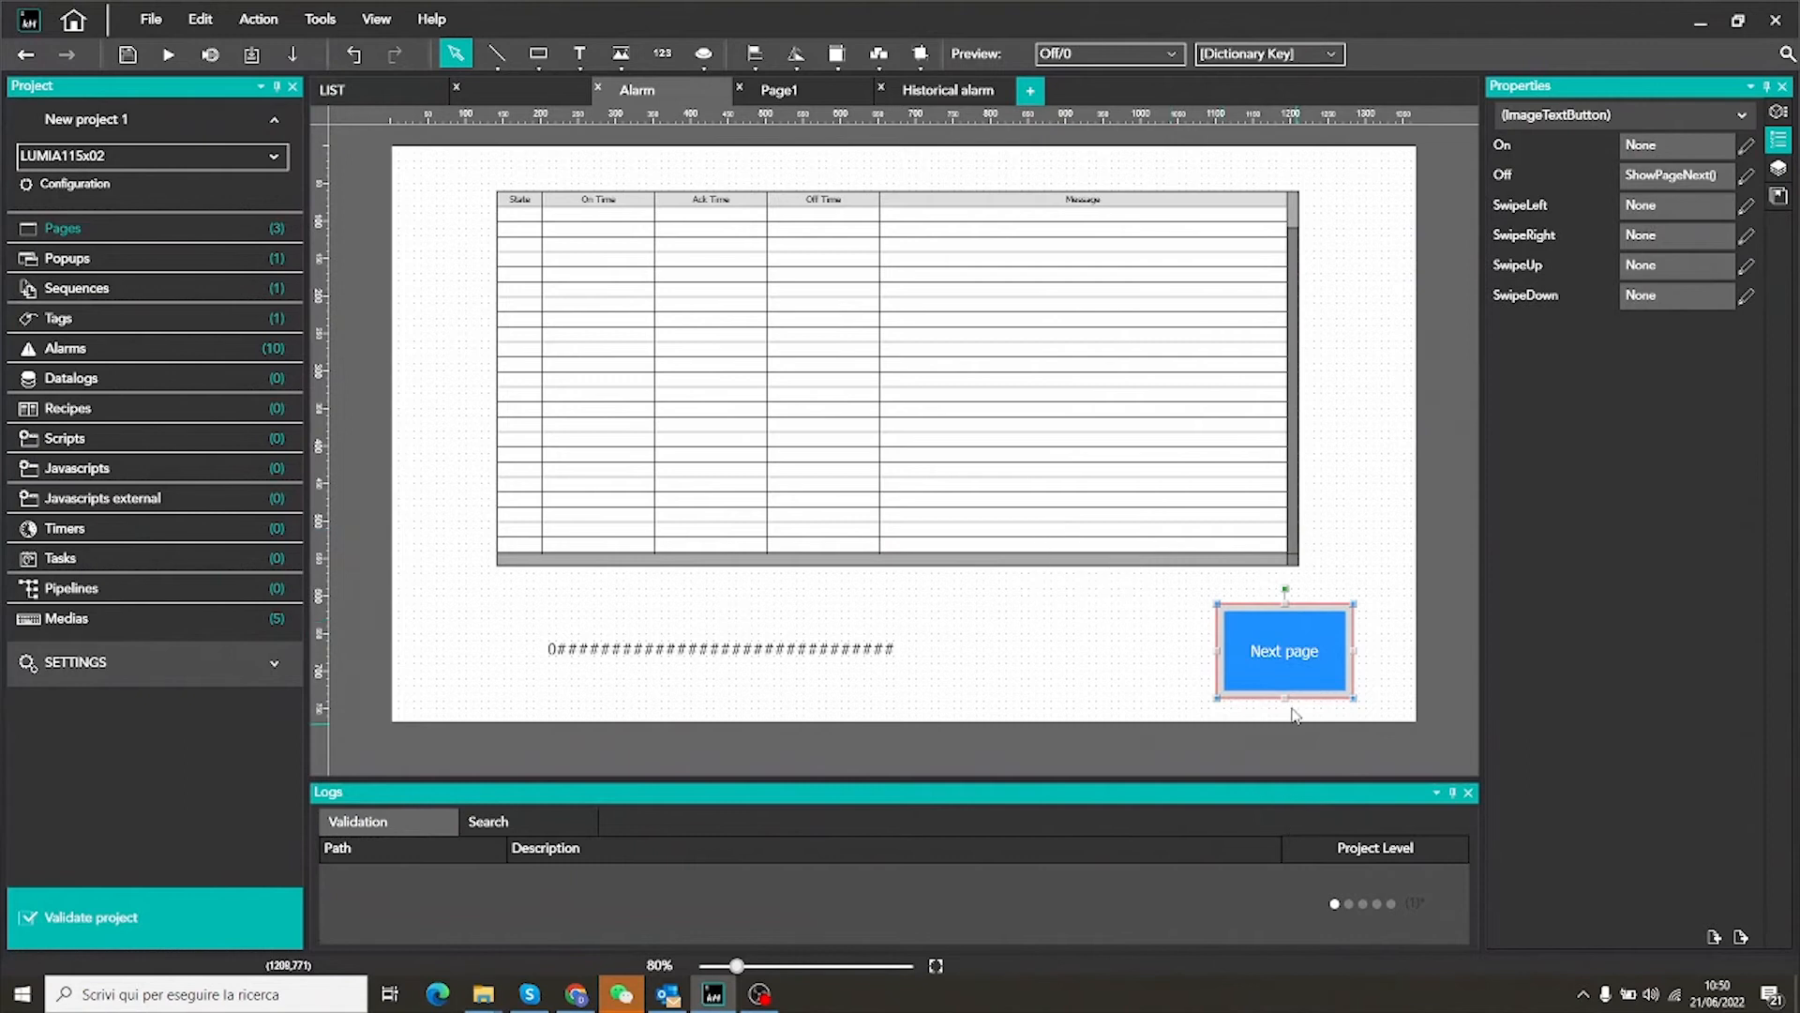
Copy the Next page button onto the Historical alarm page, placing it below the right end of the table
right_click(1279, 669)
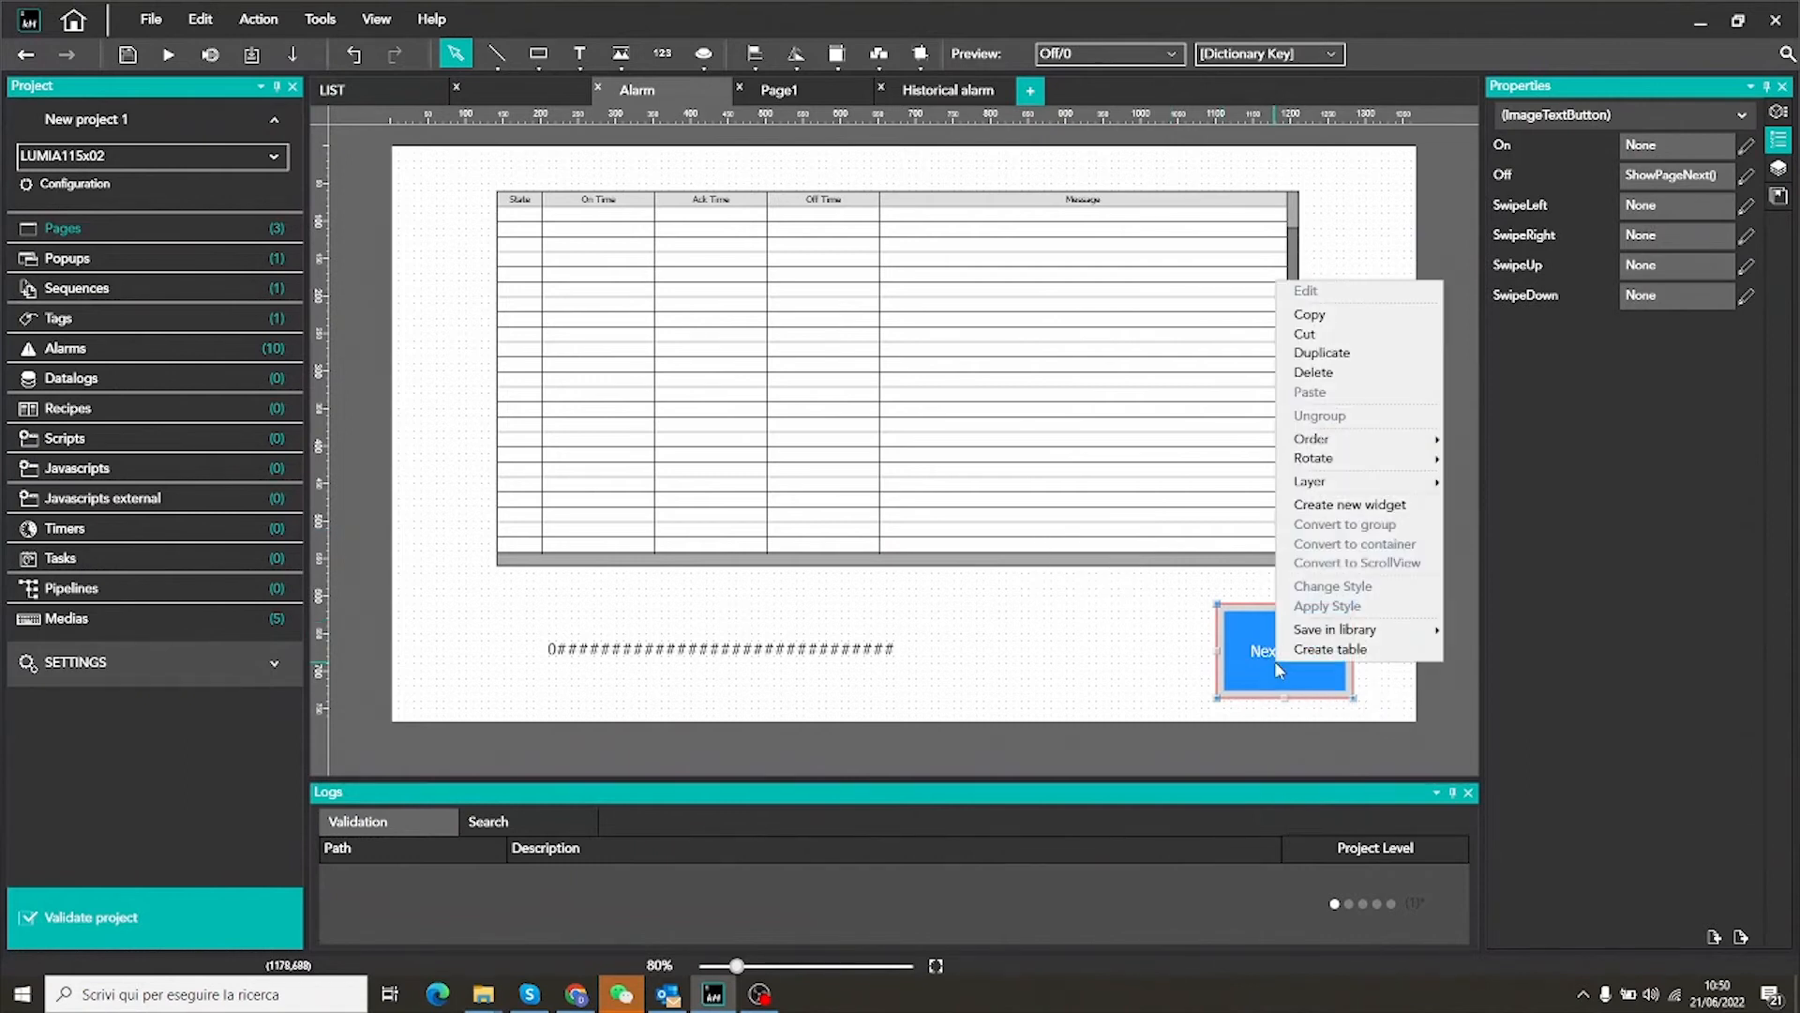
click(1319, 314)
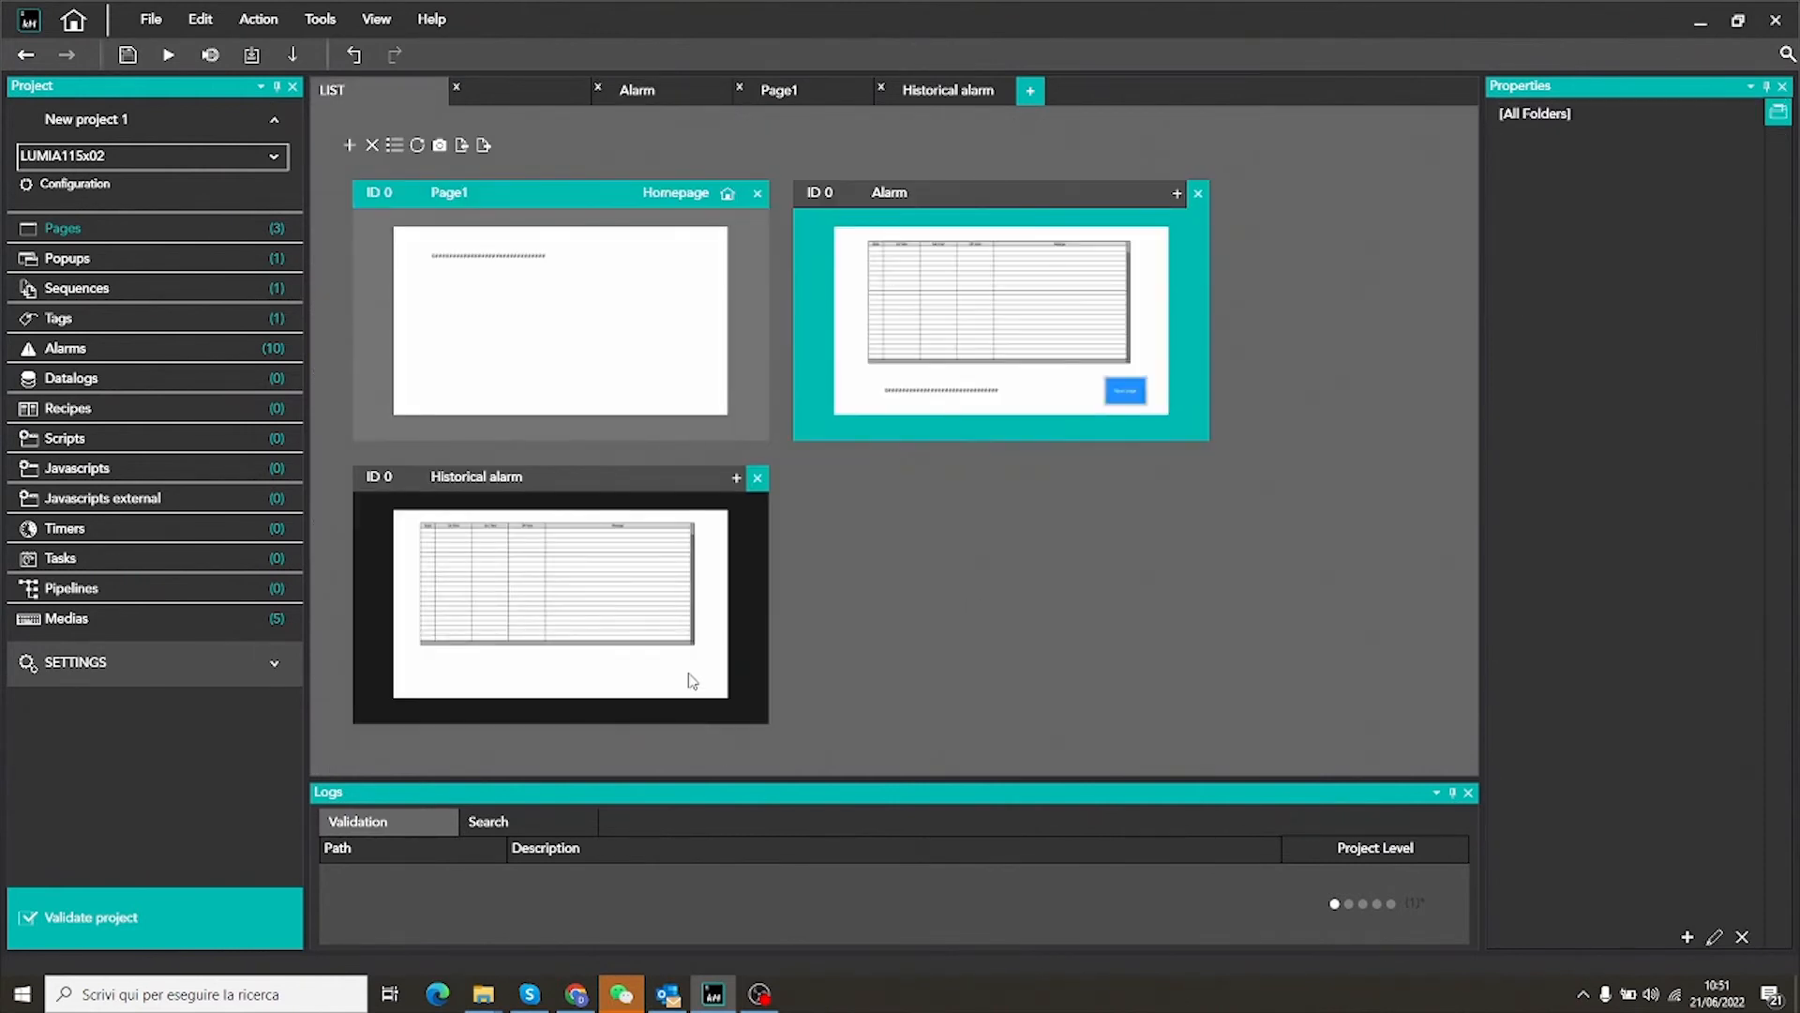
click(692, 681)
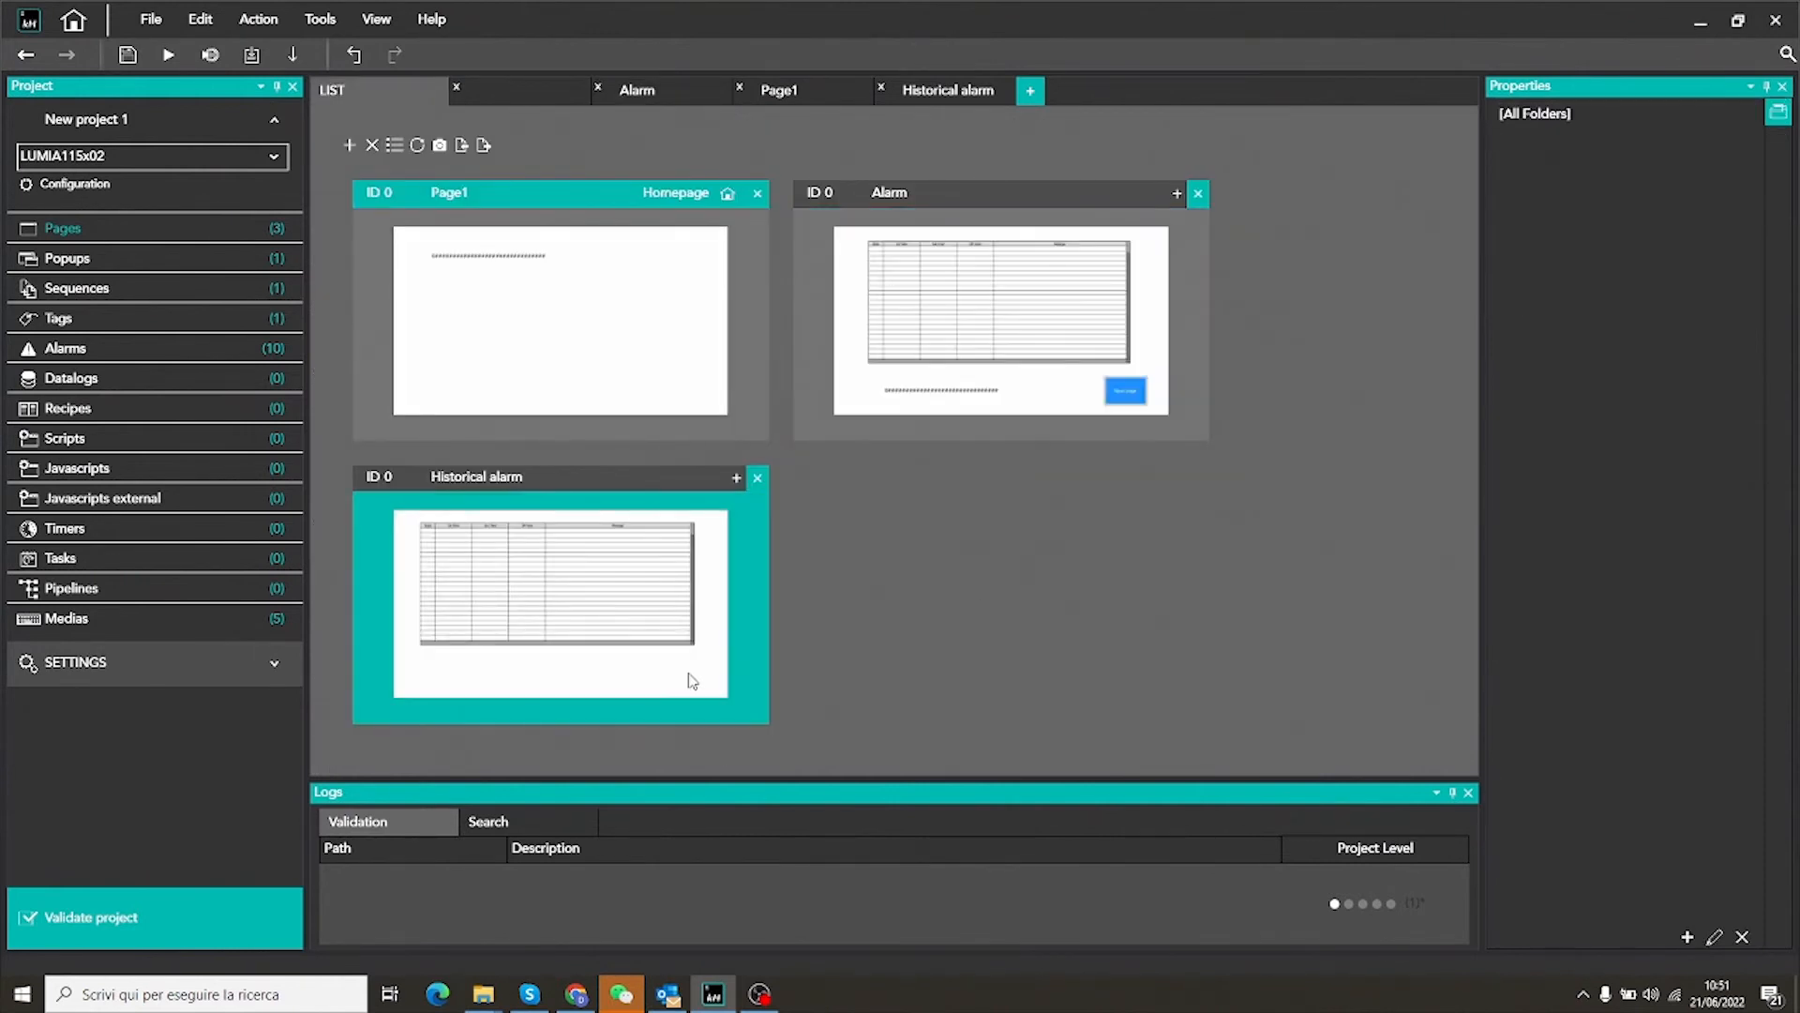
double_click(692, 681)
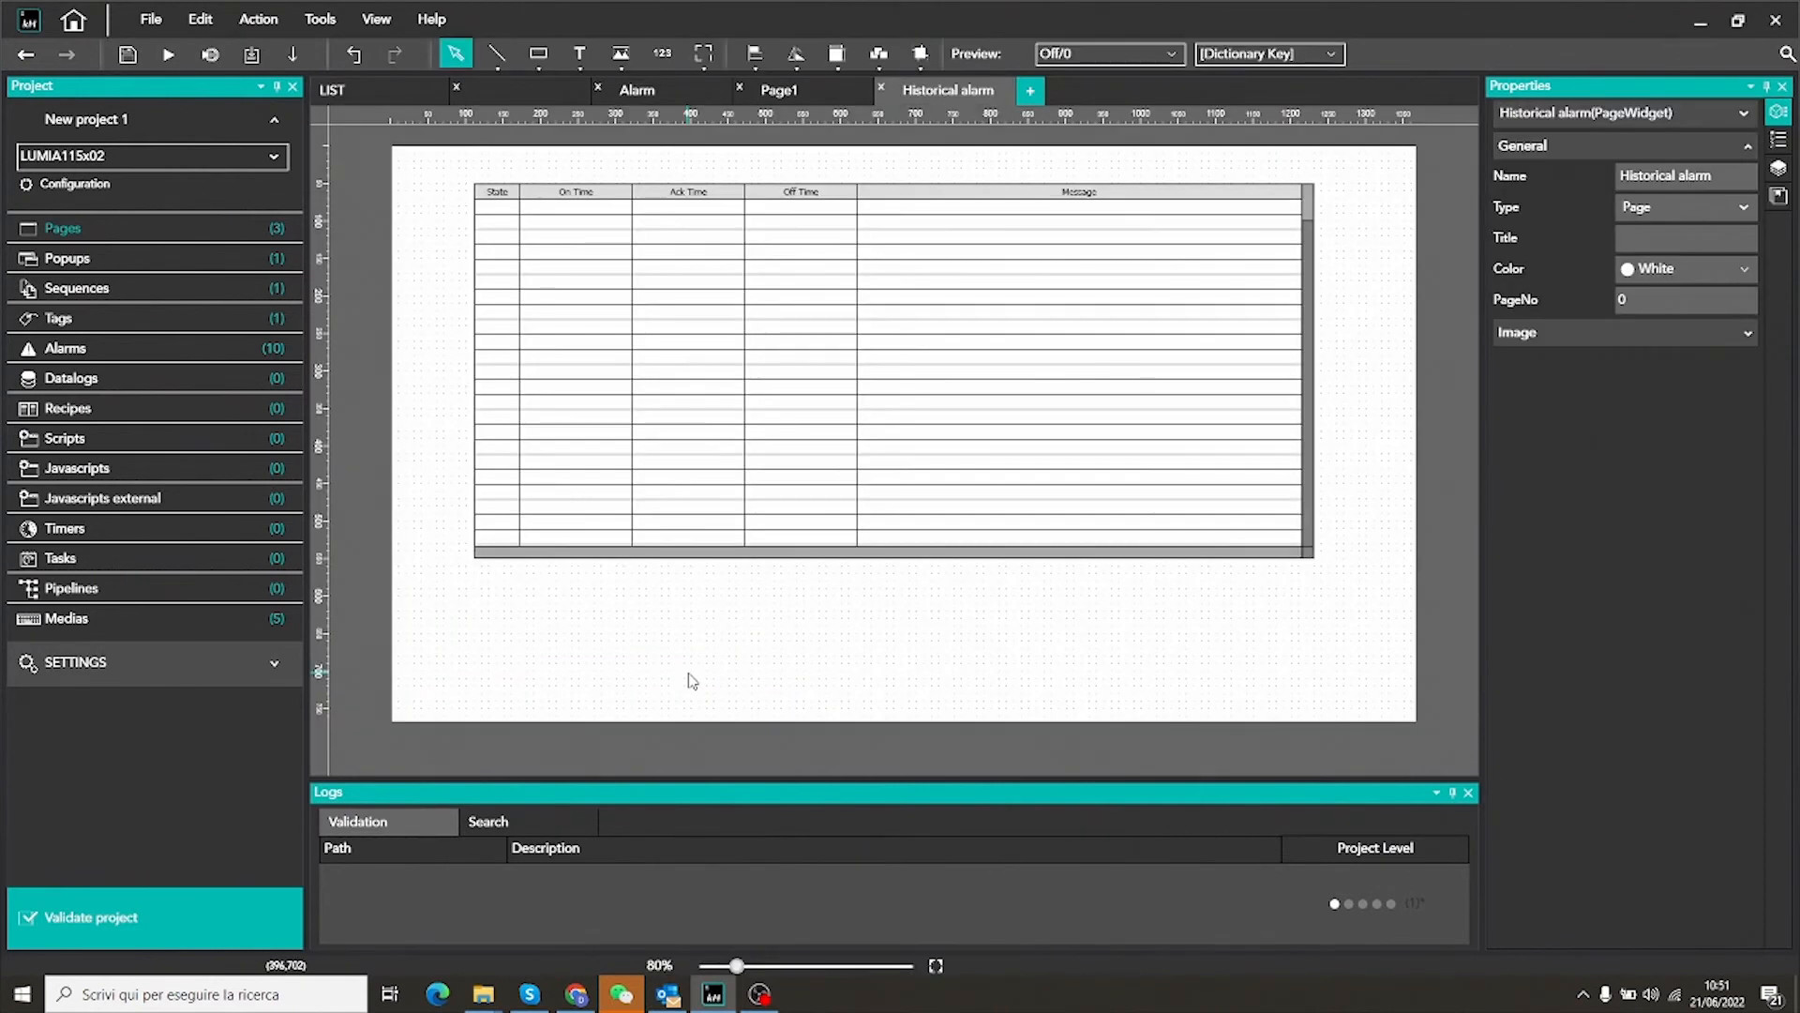
right_click(1119, 612)
click(1143, 642)
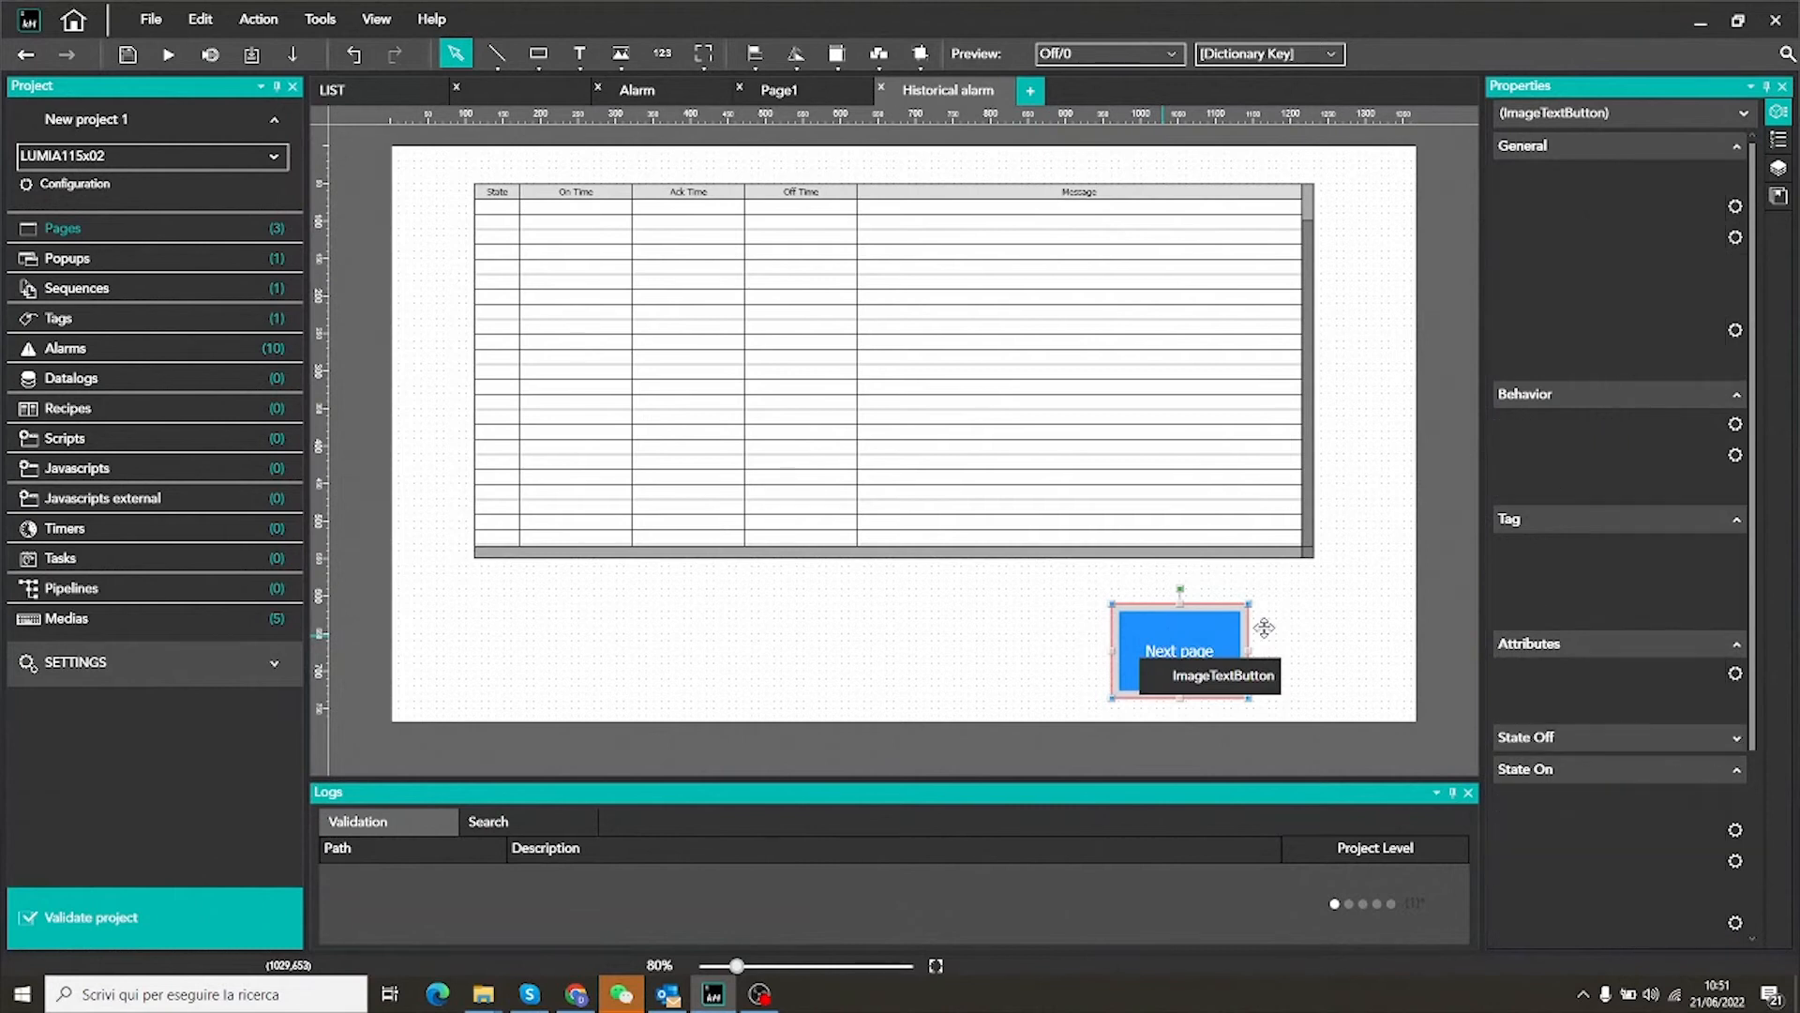
drag(1264, 627, 1368, 621)
Paste the Next page button onto Page1 and move it to about left 1070, top 580
click(386, 93)
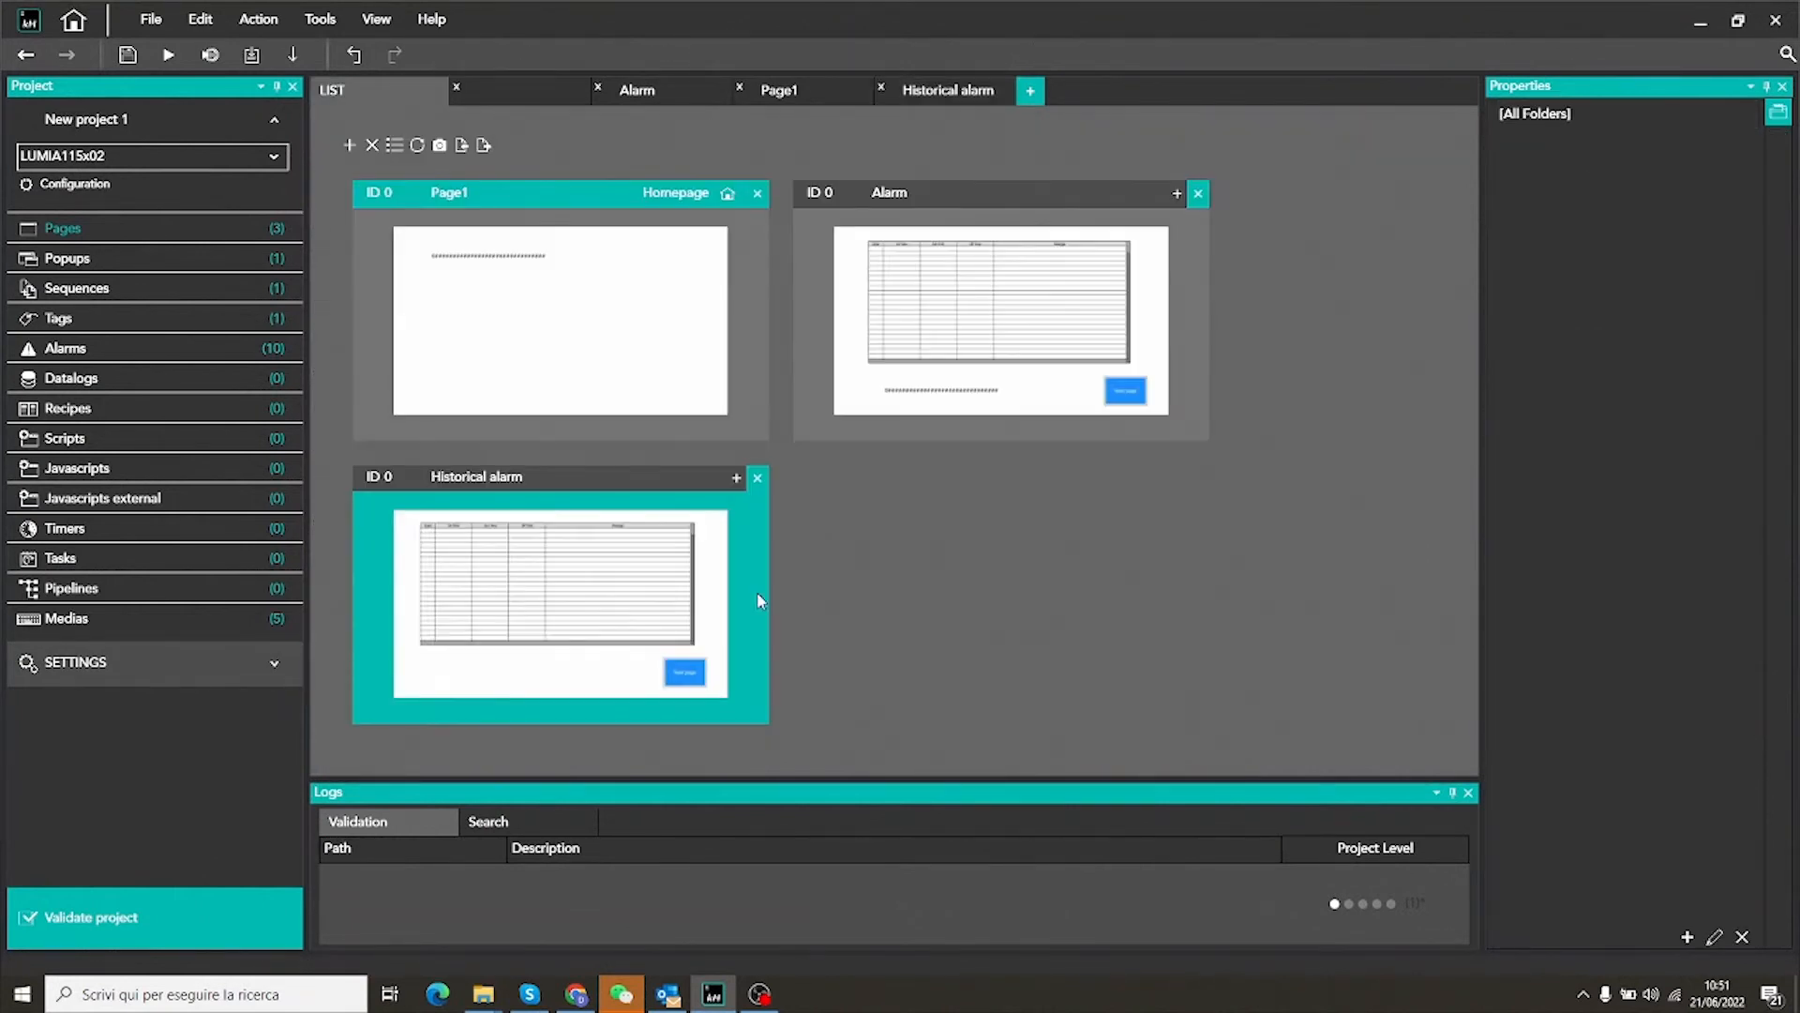
double_click(518, 345)
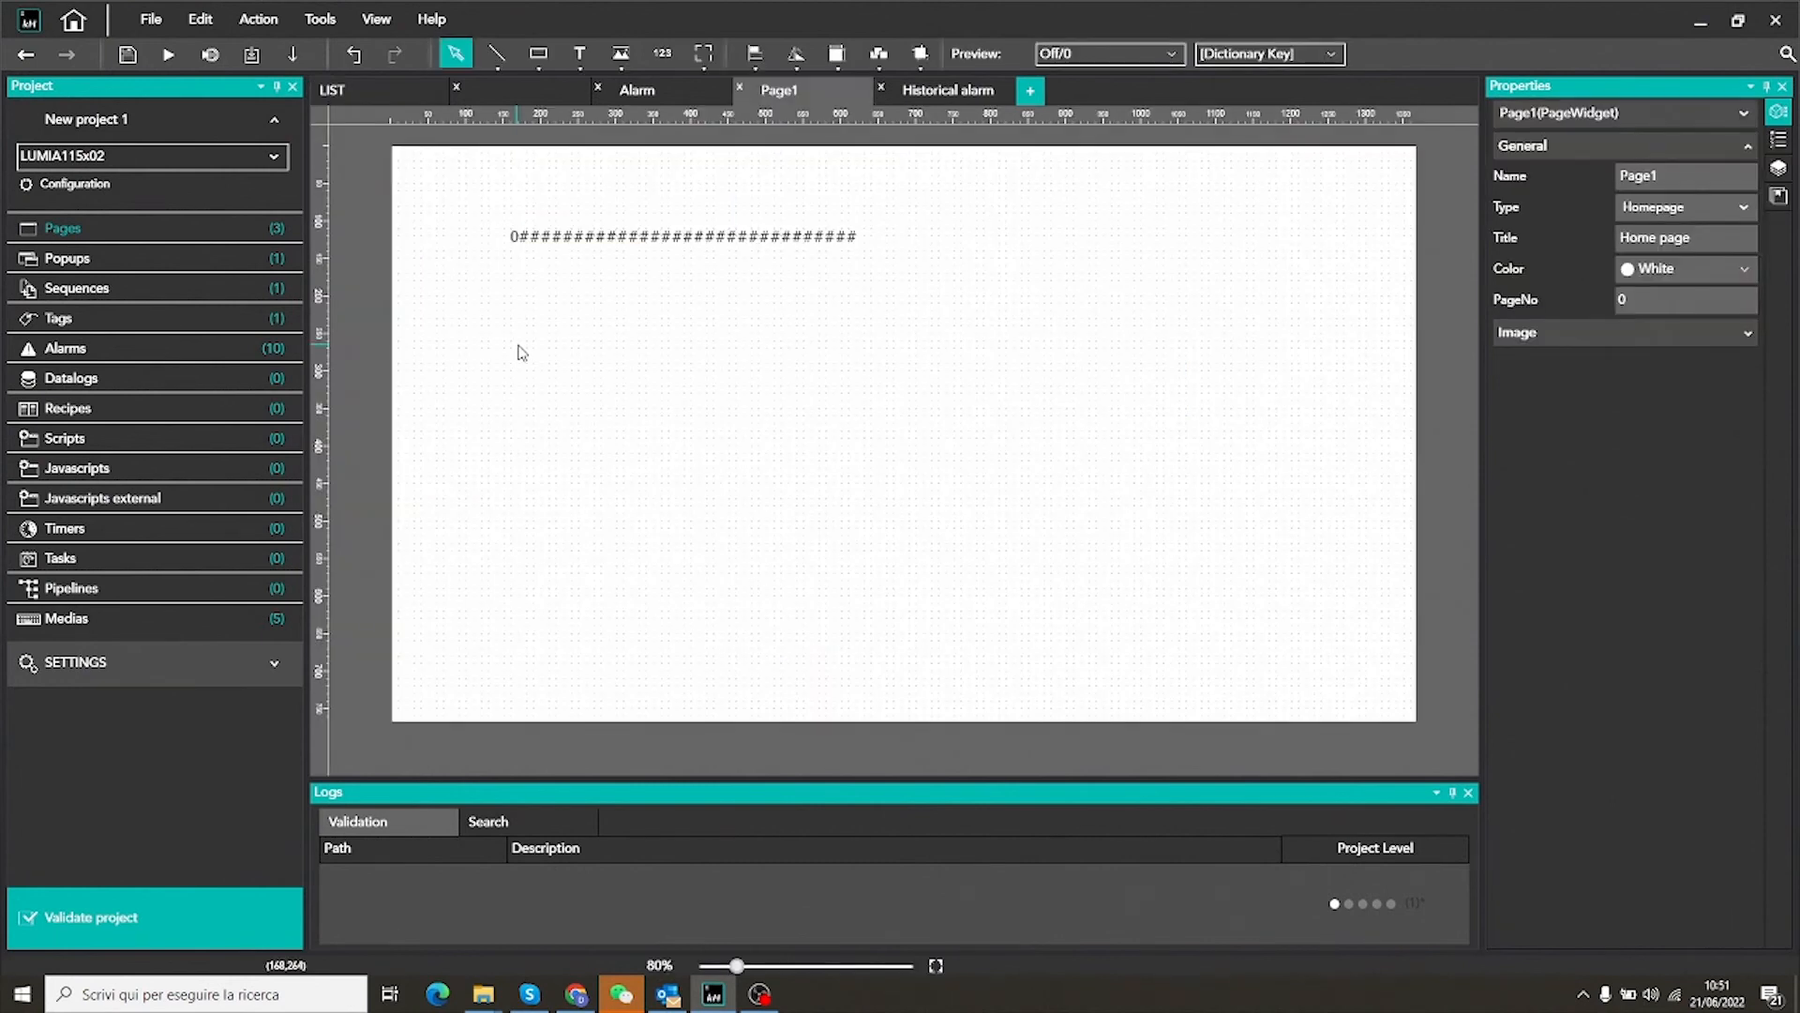
right_click(1075, 558)
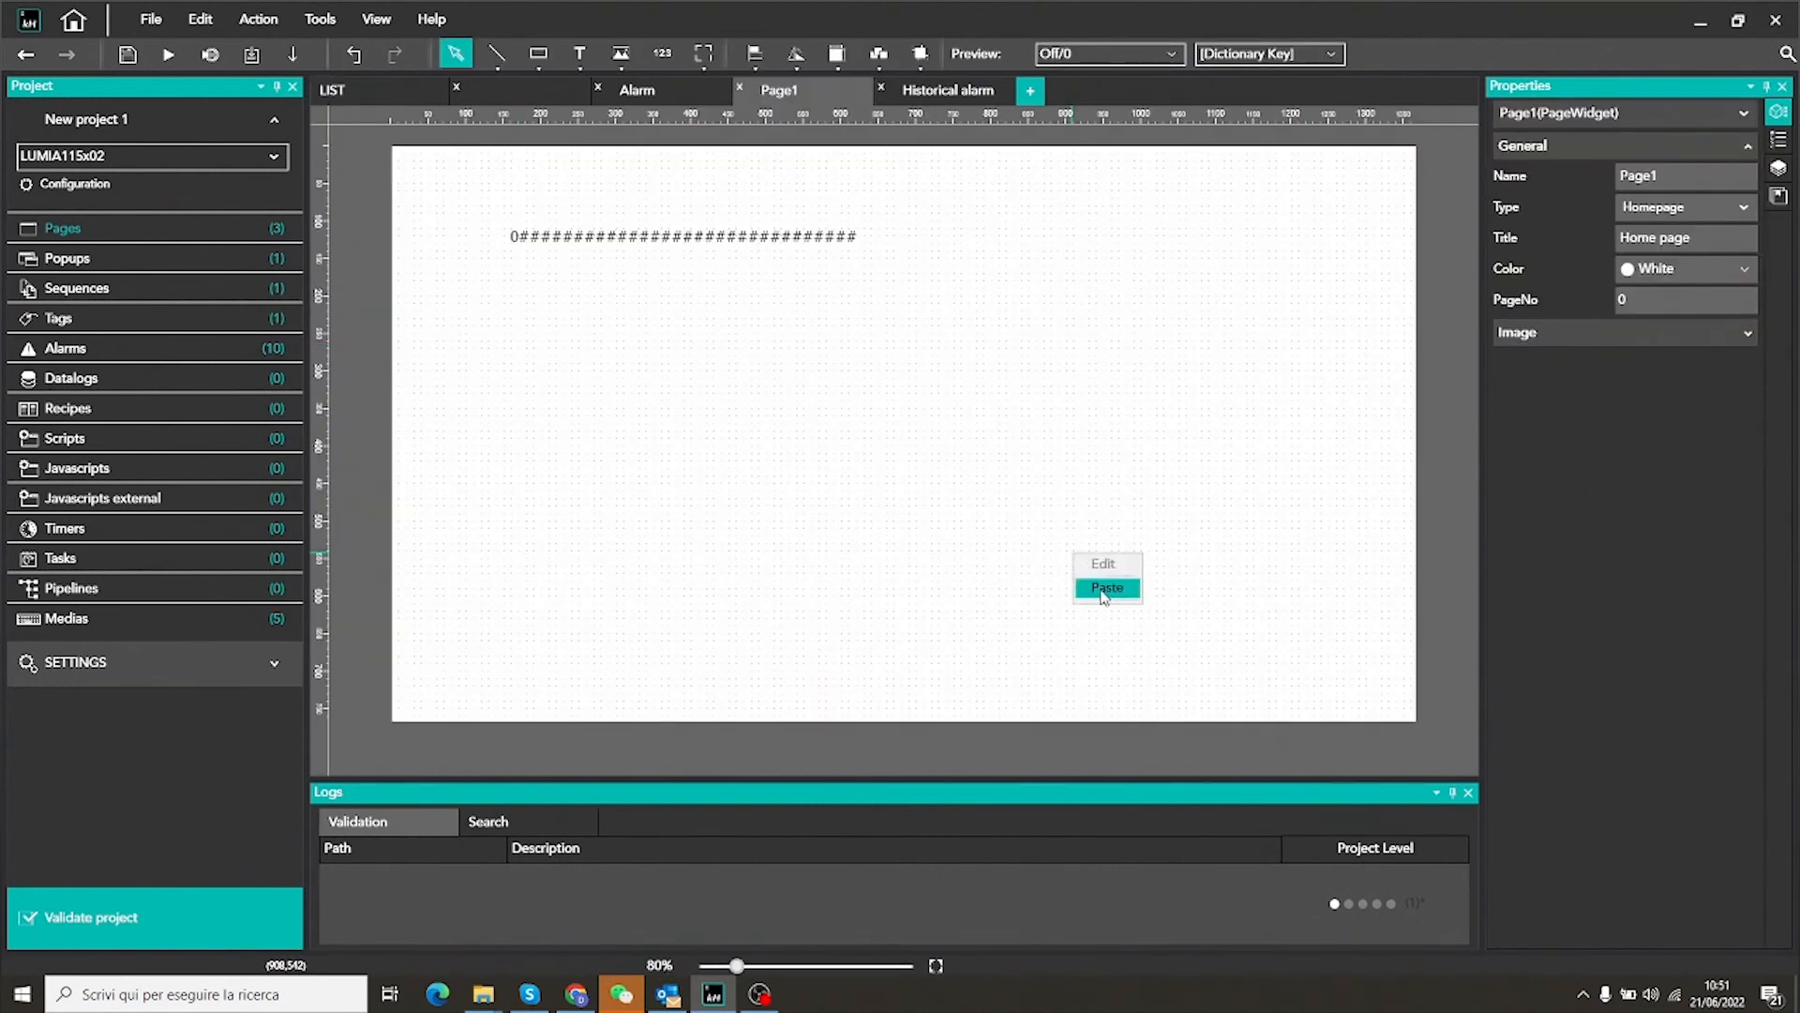
click(1100, 588)
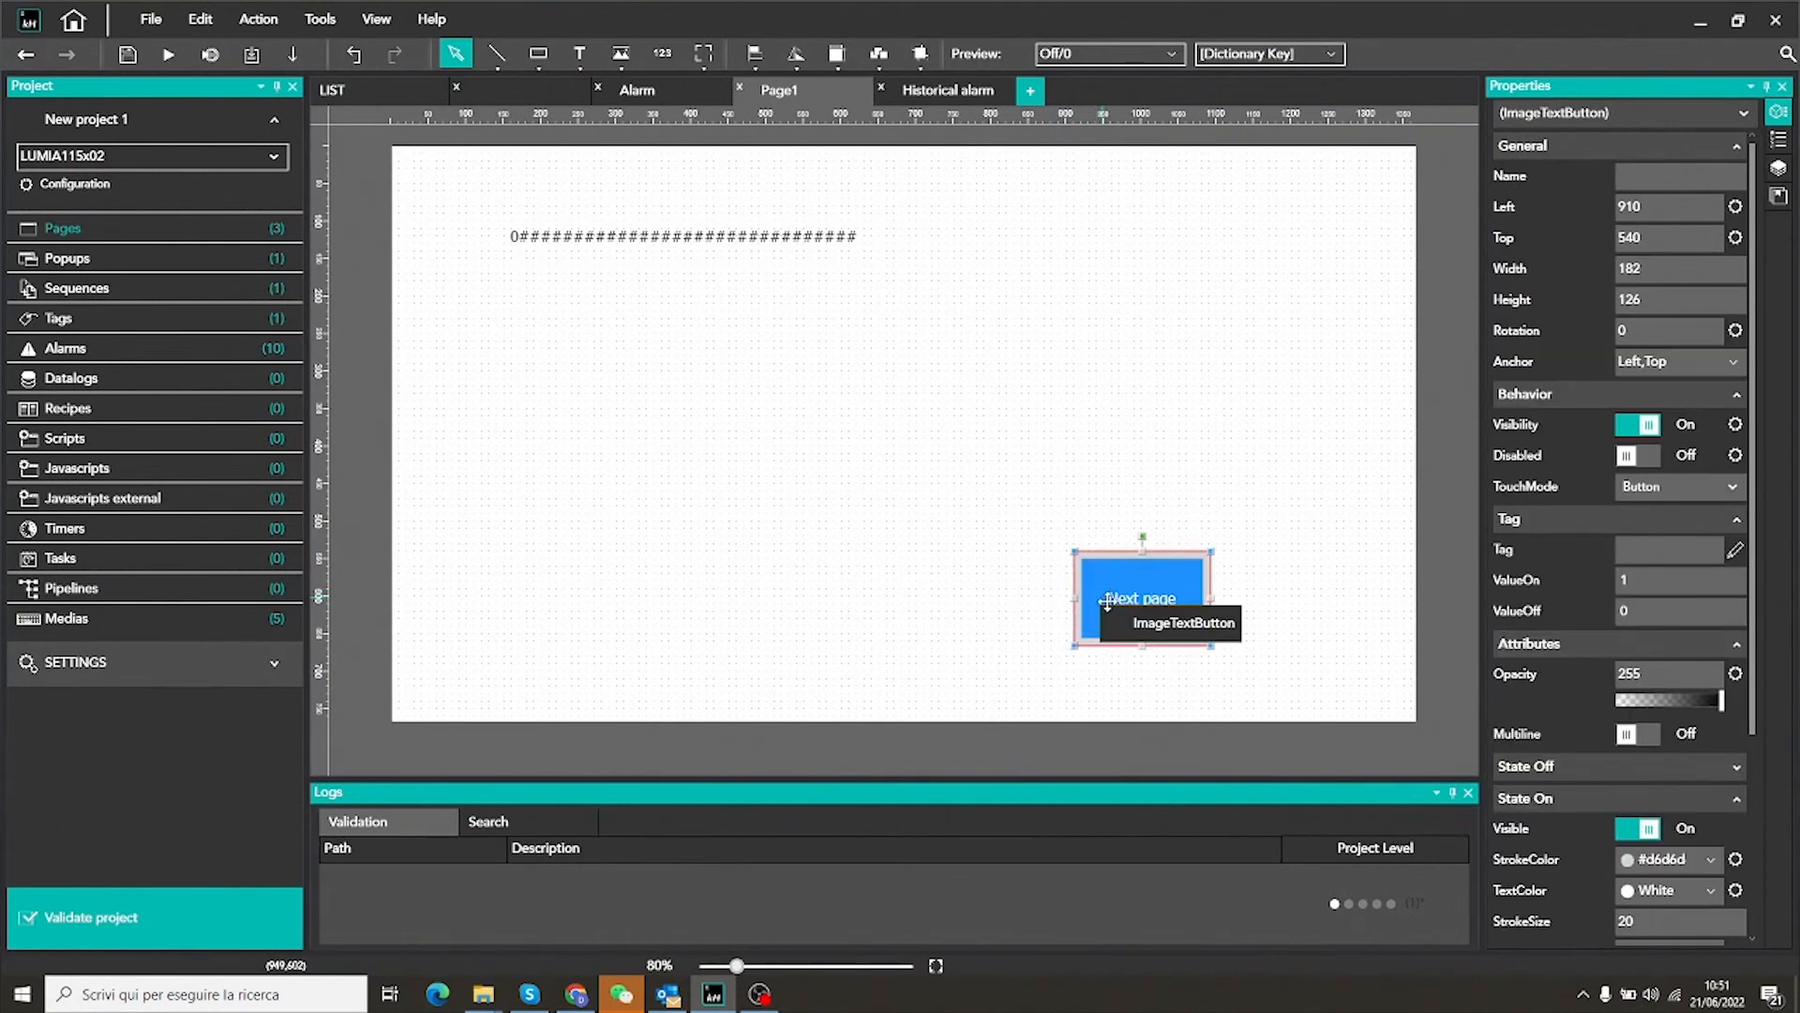
drag(1249, 616, 1368, 646)
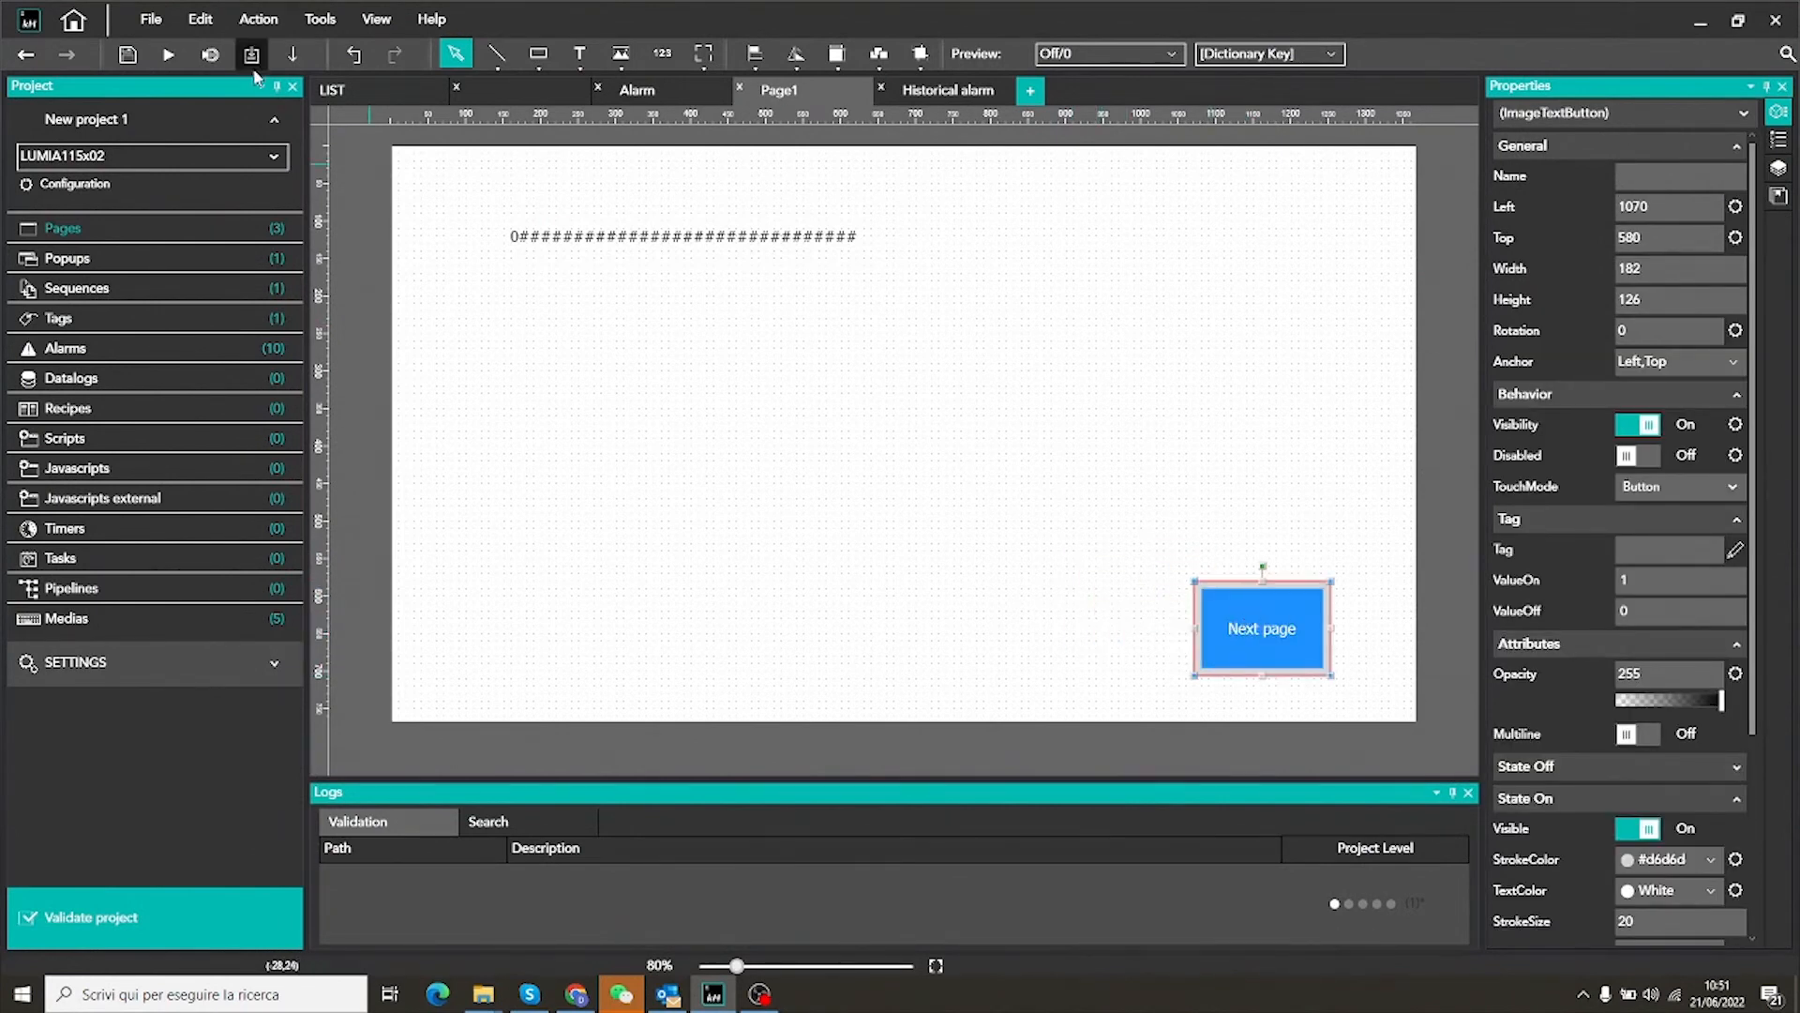
Run the project, dismiss the demo notice and set the home page's binary field to 11111111
click(168, 53)
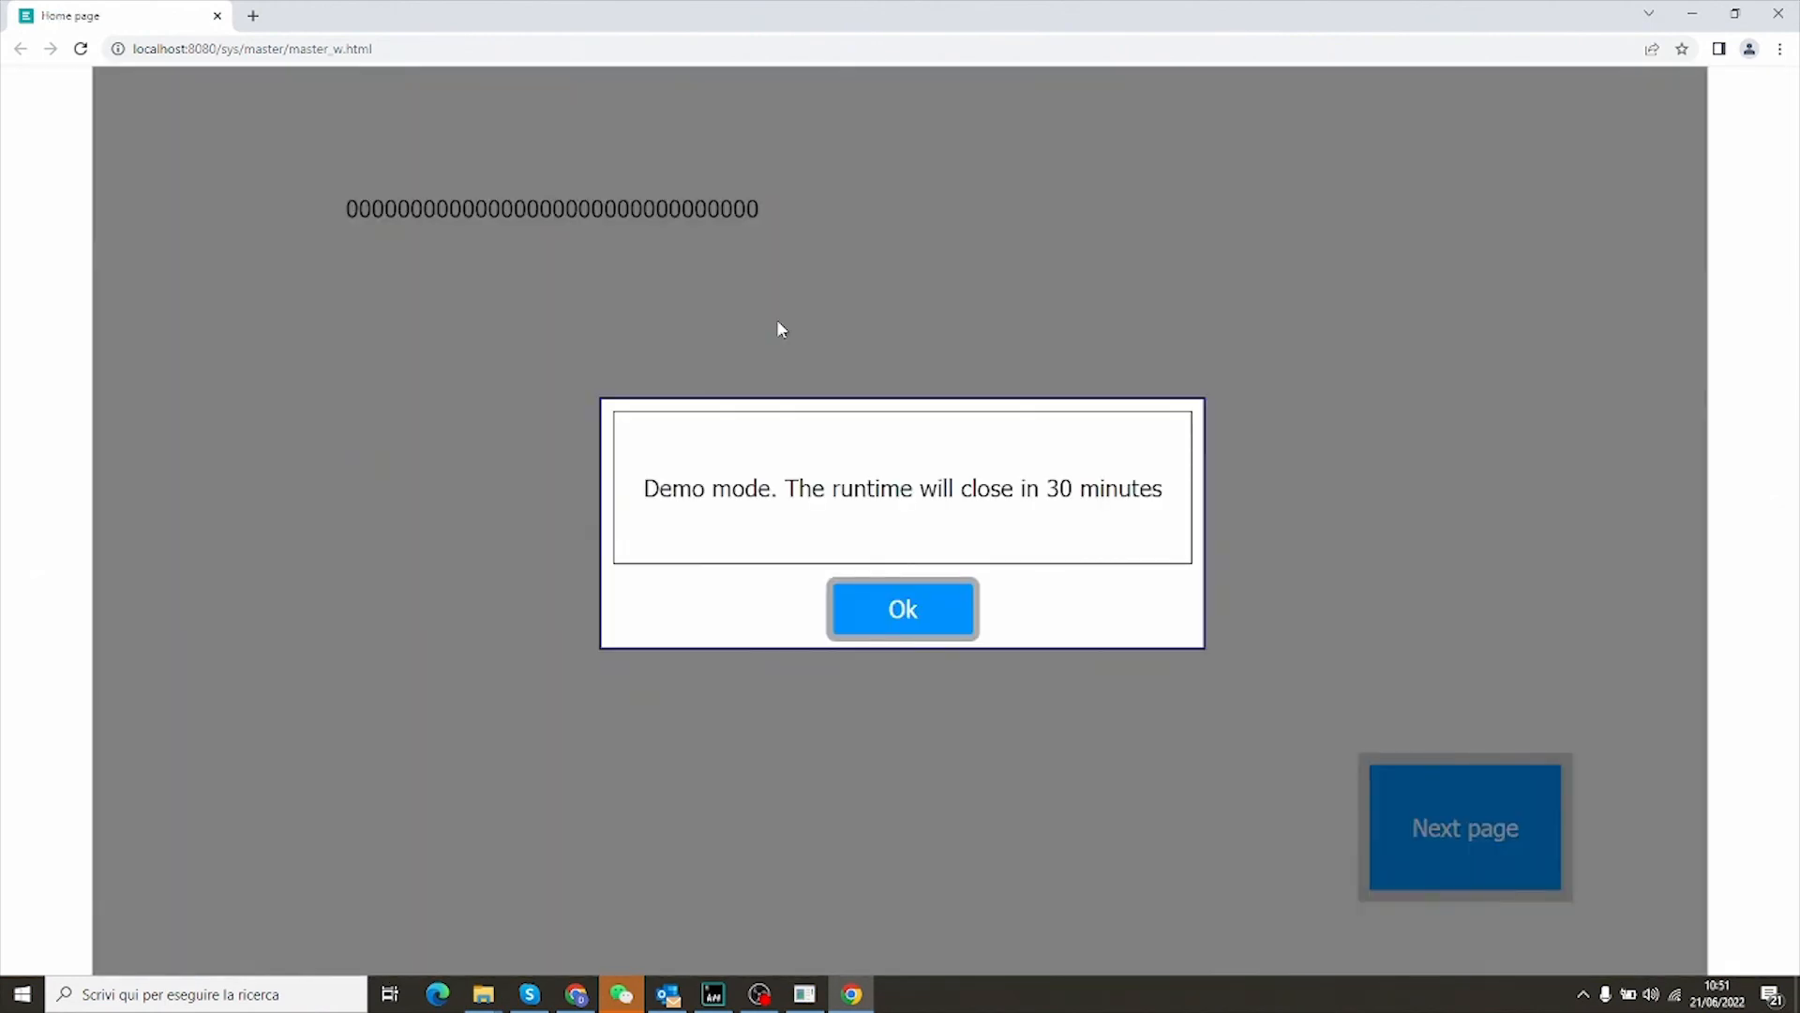
click(922, 623)
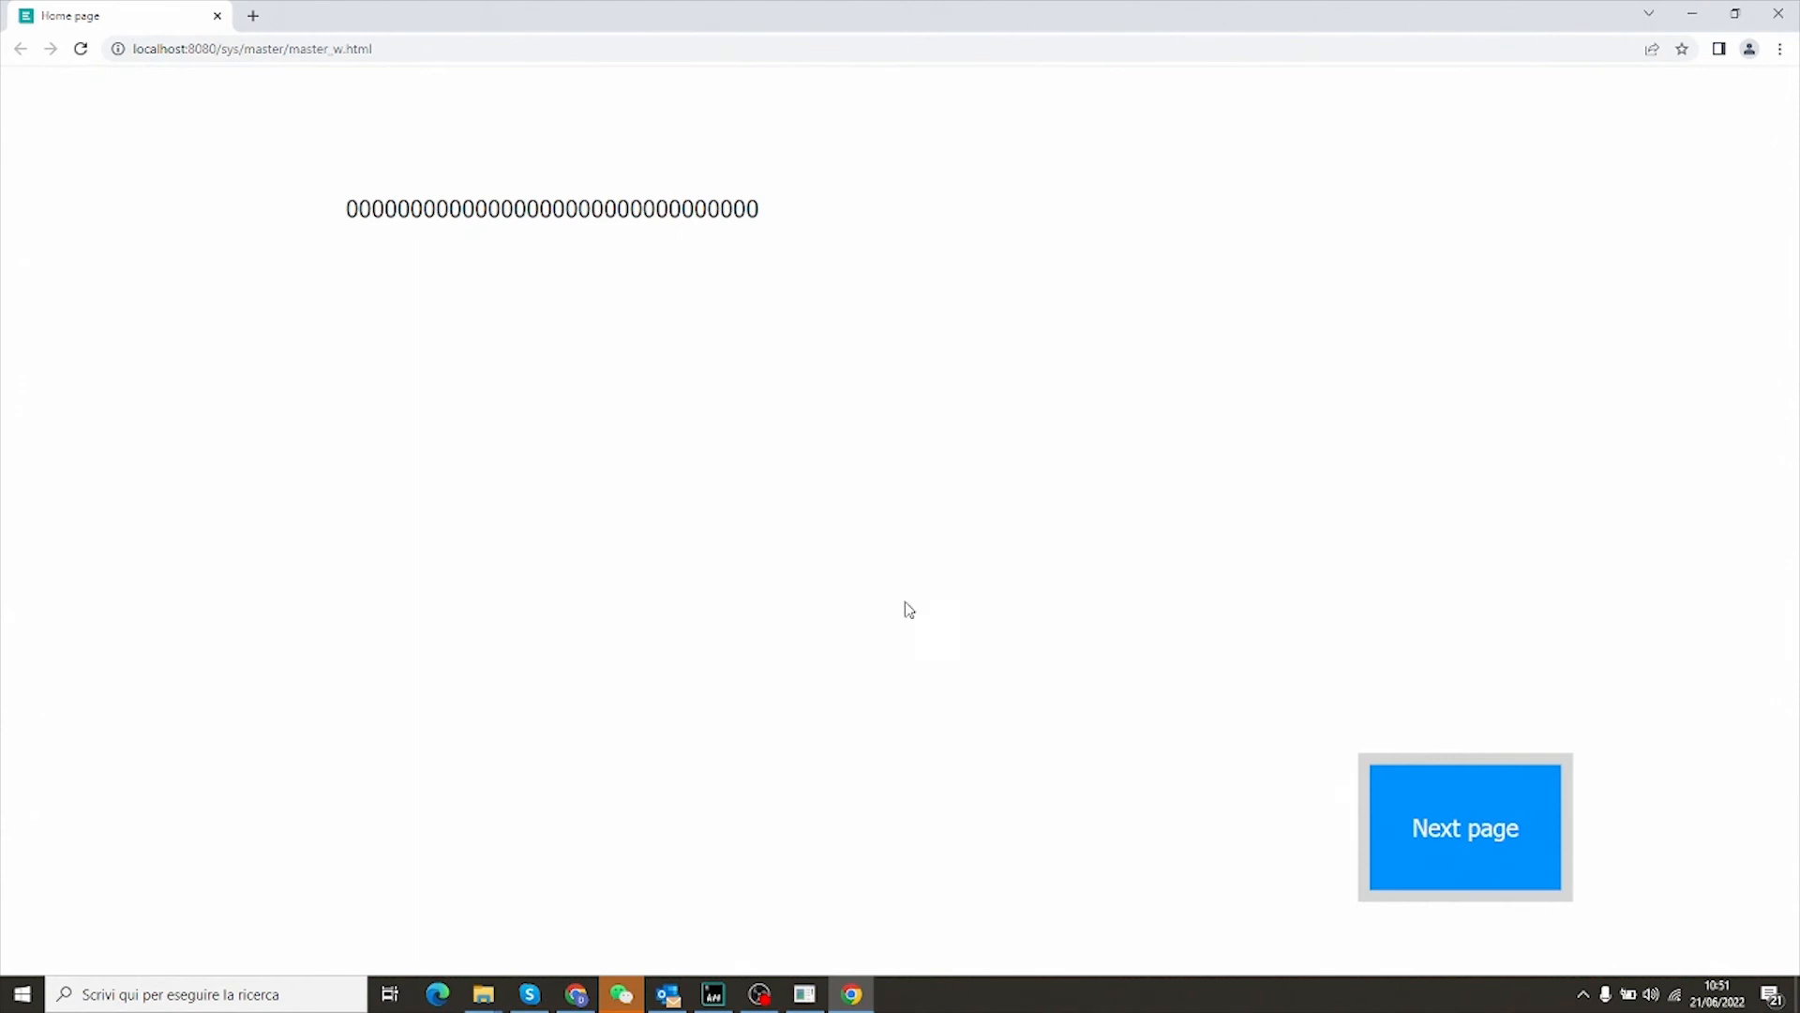
click(708, 222)
click(792, 933)
click(791, 933)
click(791, 933)
click(792, 933)
click(791, 933)
click(791, 933)
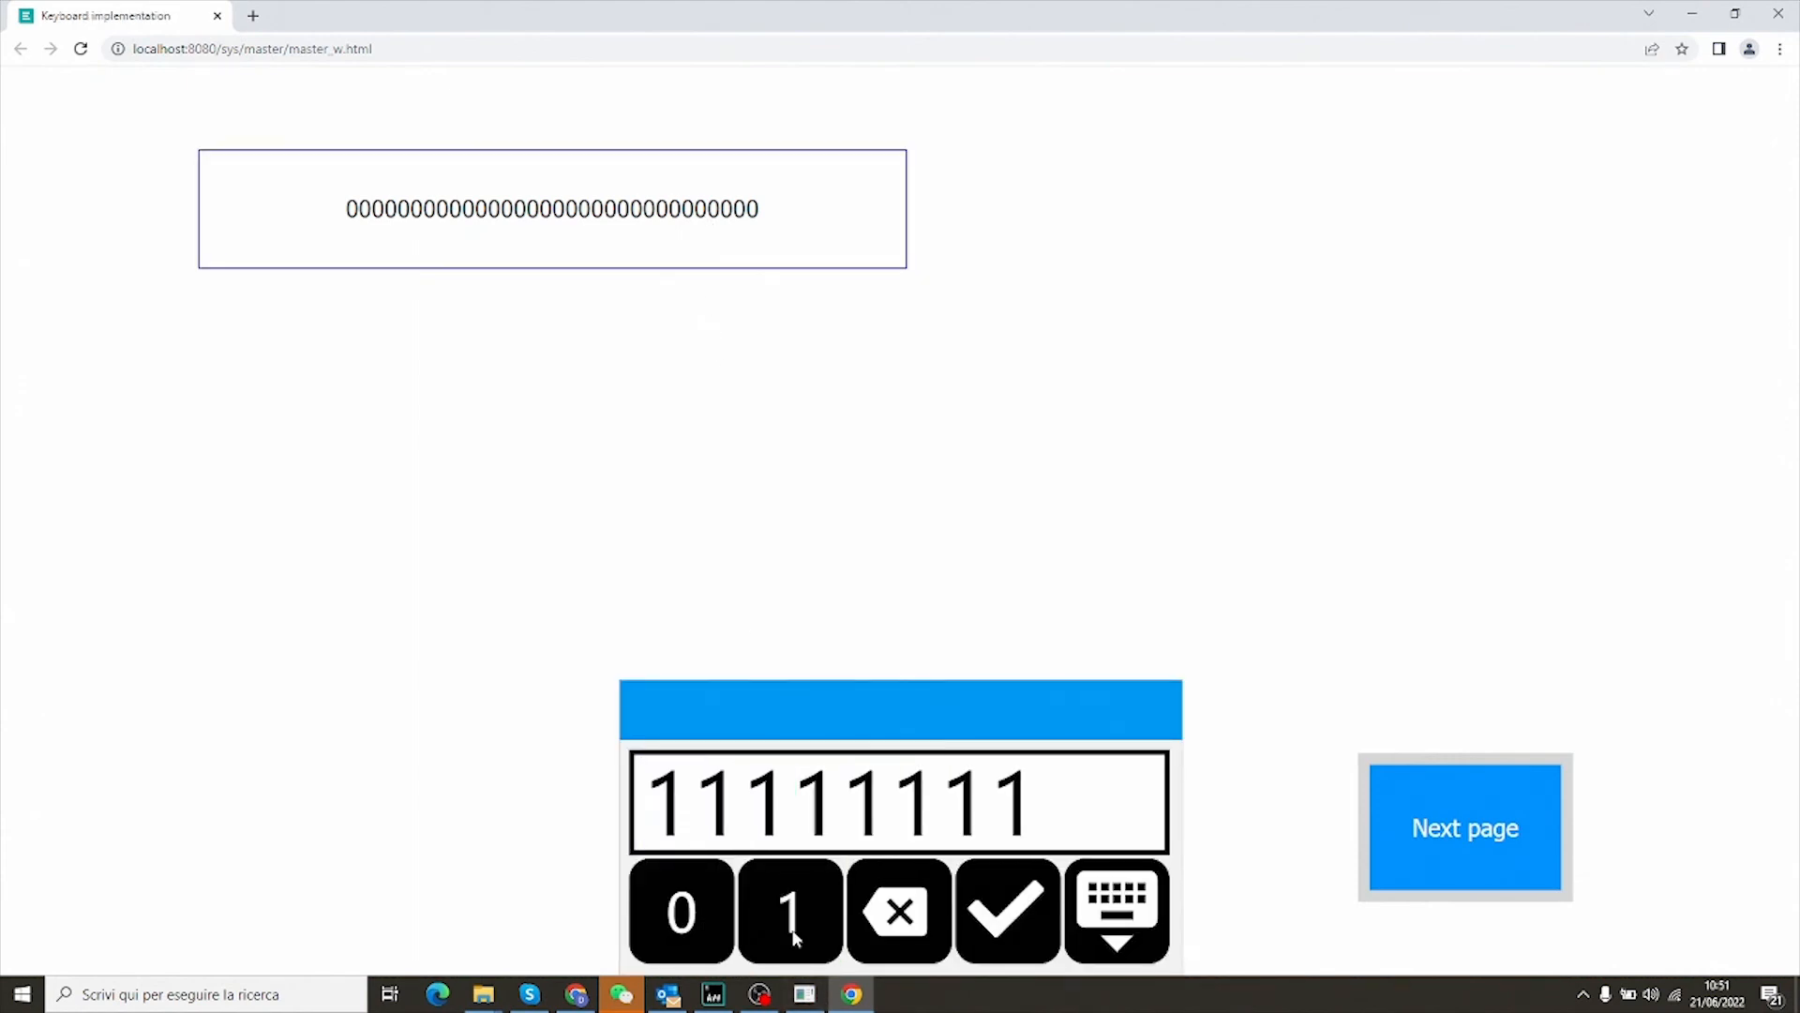
click(1036, 914)
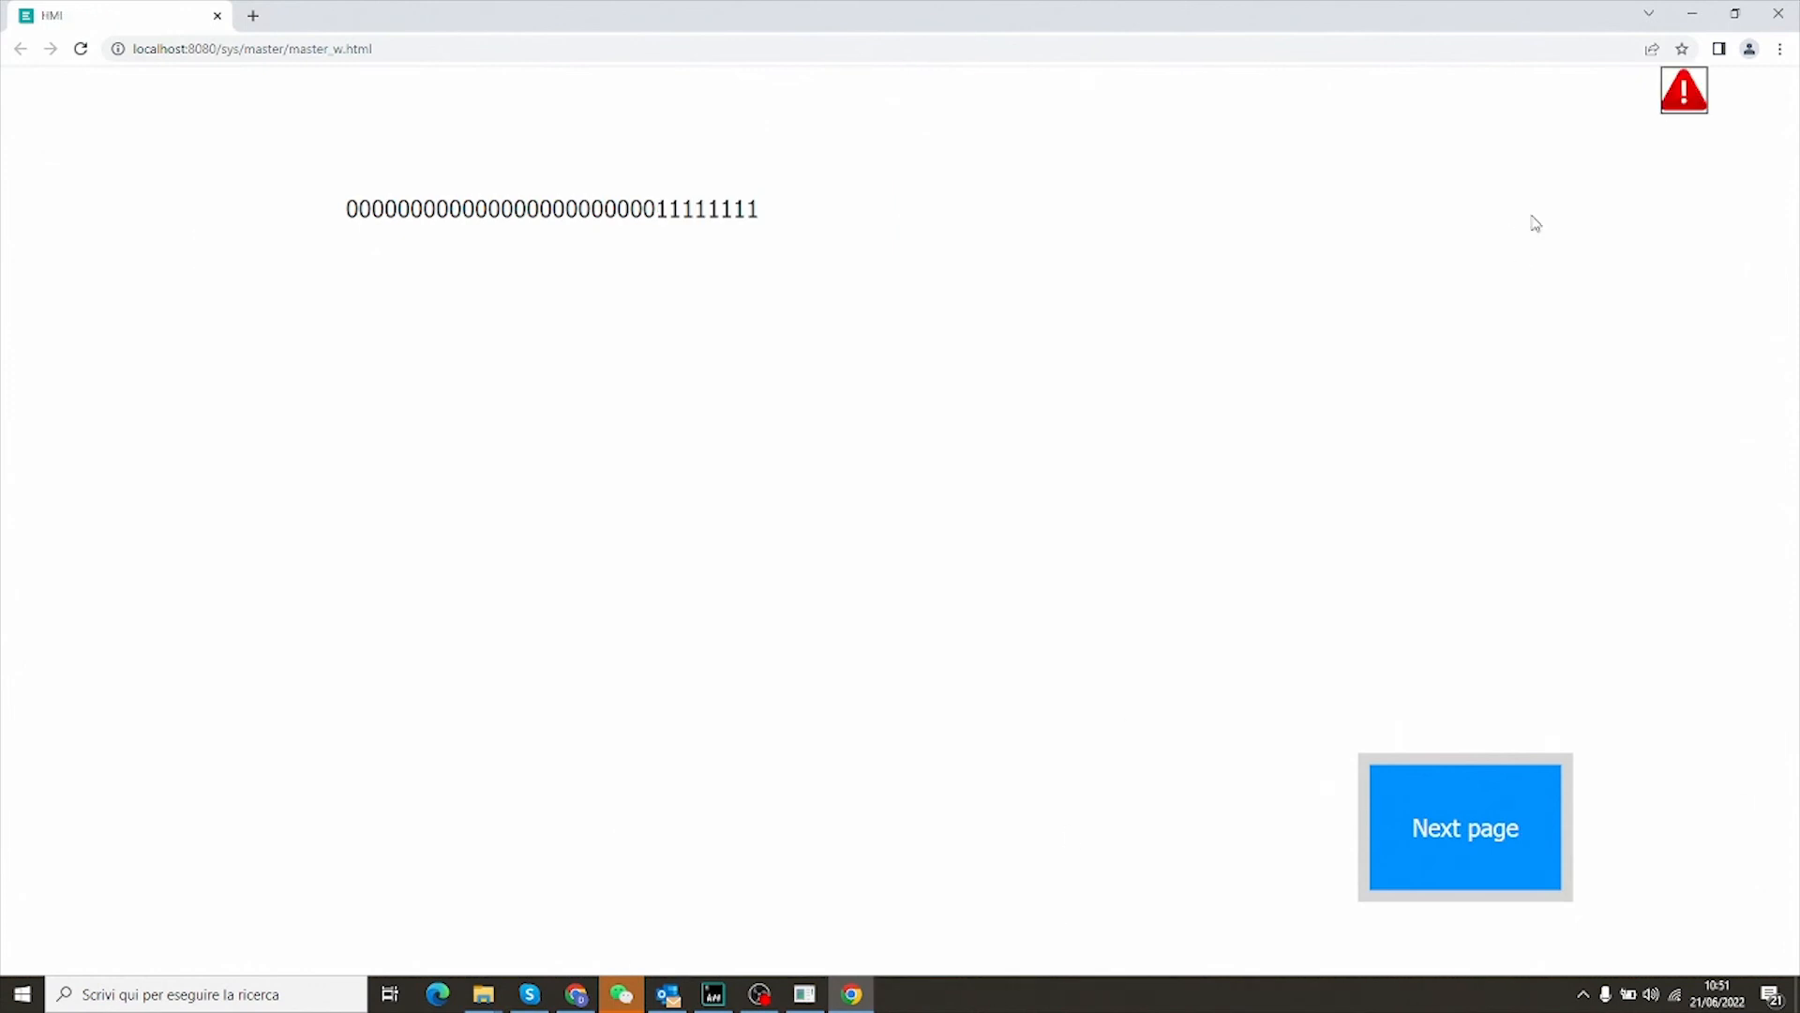
Open the Alarm page through the alarm warning indicator and reset its binary field to 0
click(1684, 90)
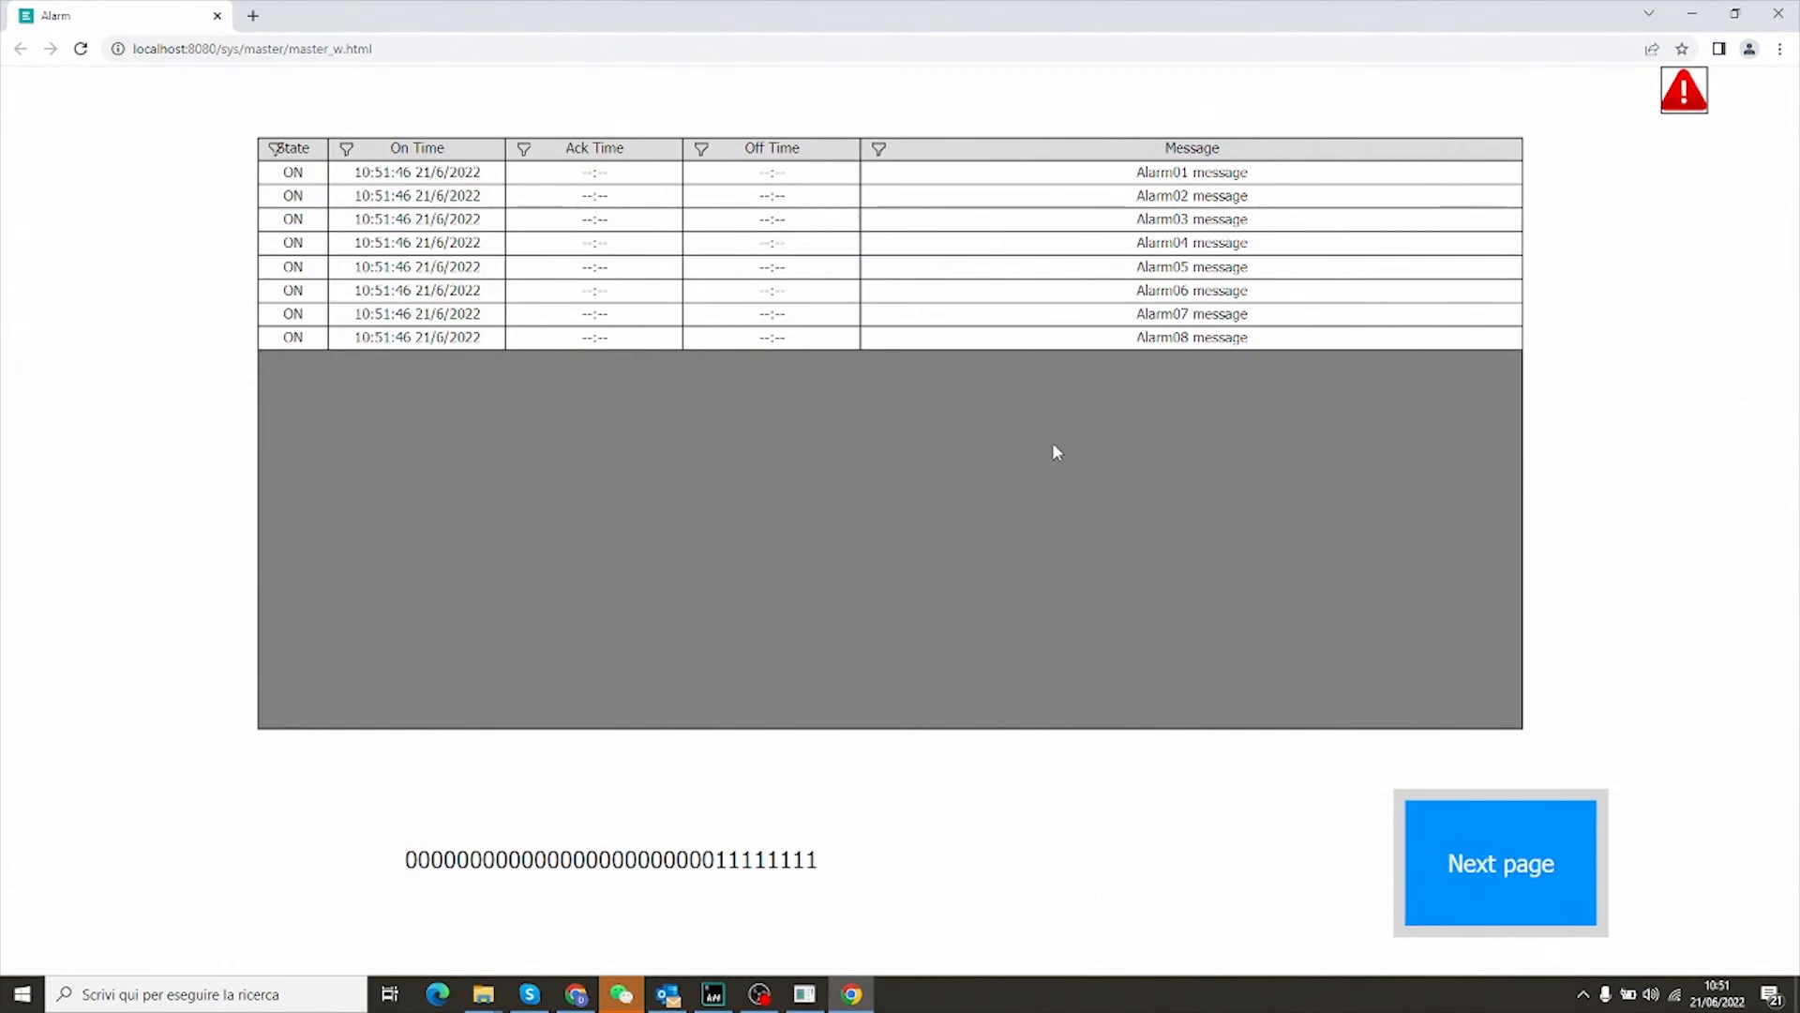
click(765, 867)
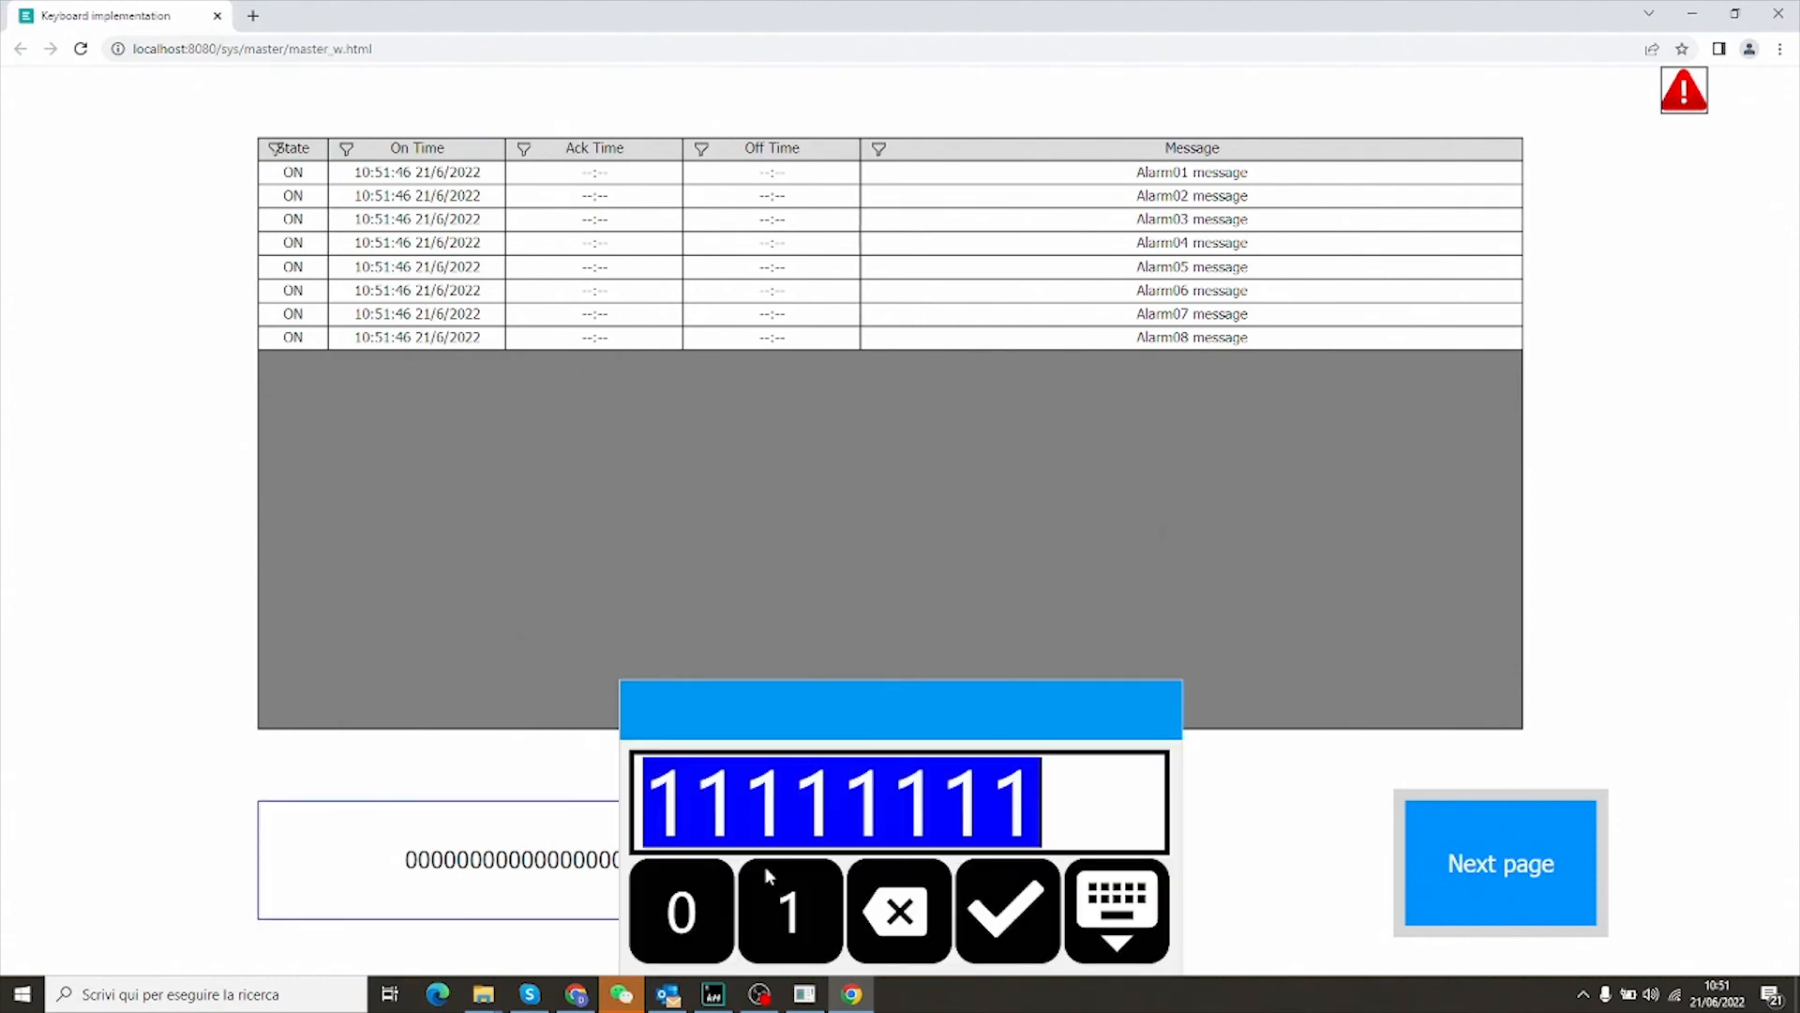
click(687, 917)
click(992, 933)
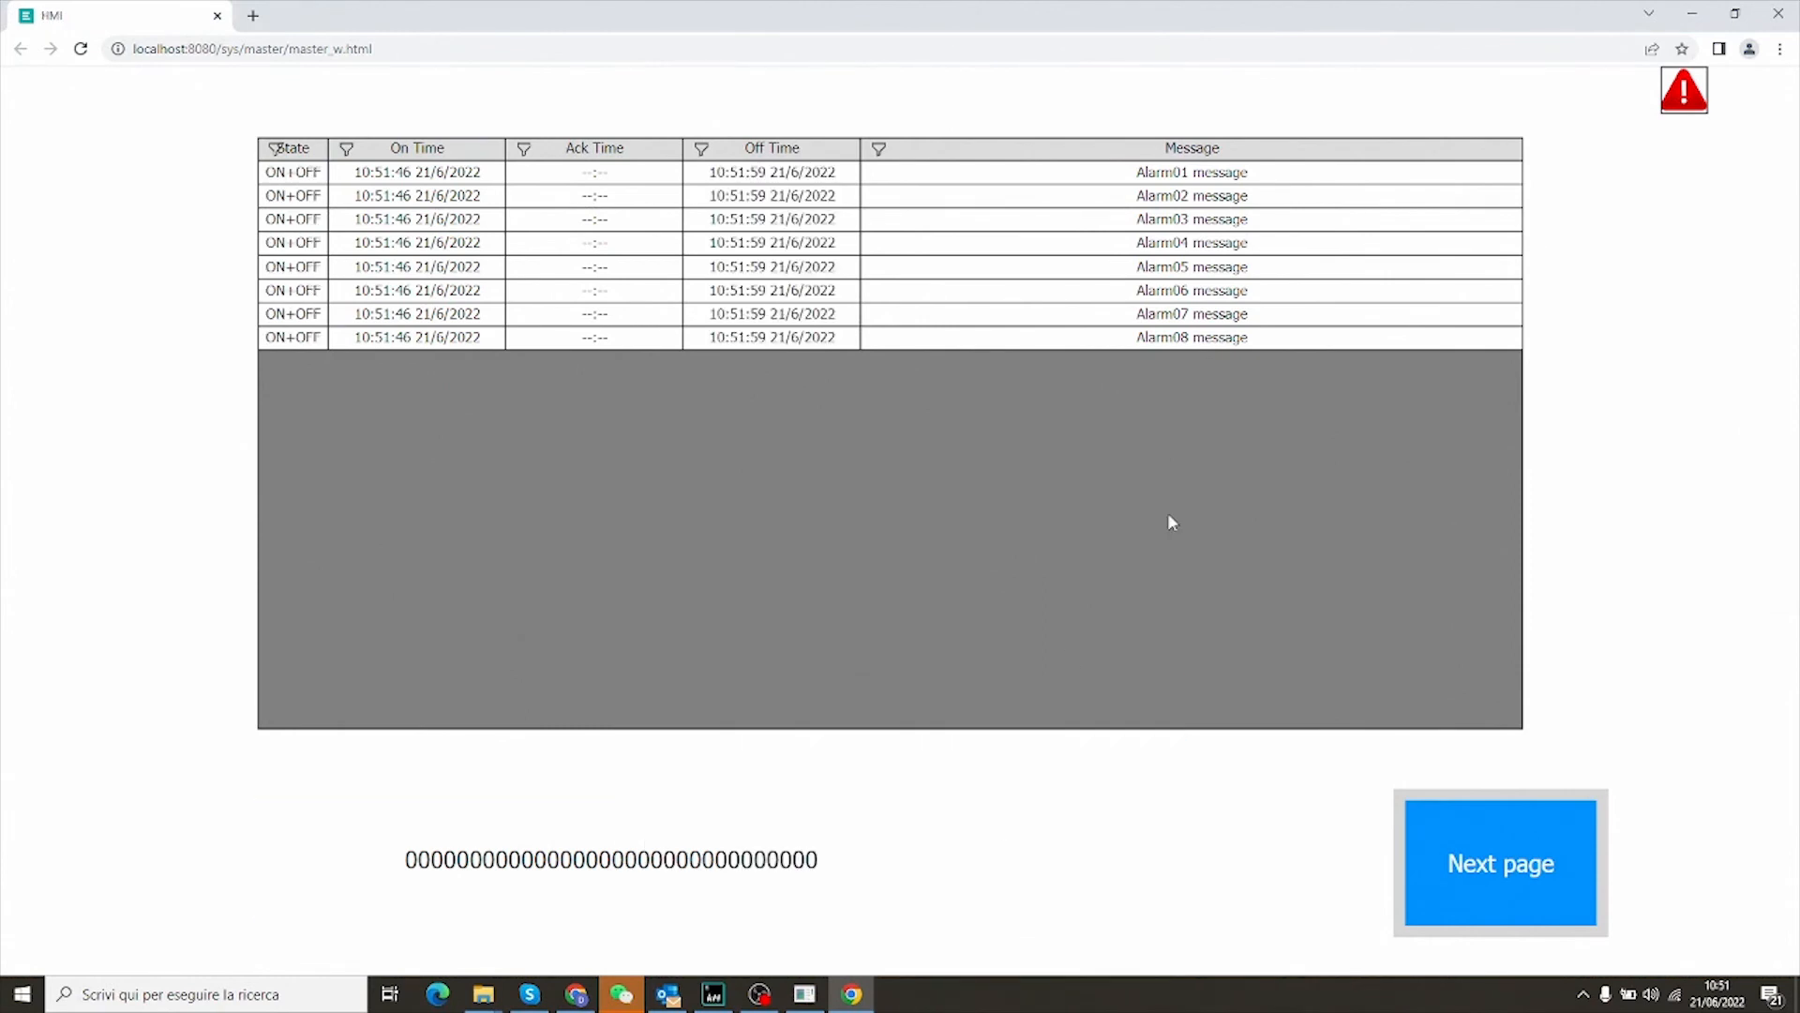
Acknowledge all the alarms in the Alarm page's table one by one, from Alarm08 up to Alarm01
double_click(793, 344)
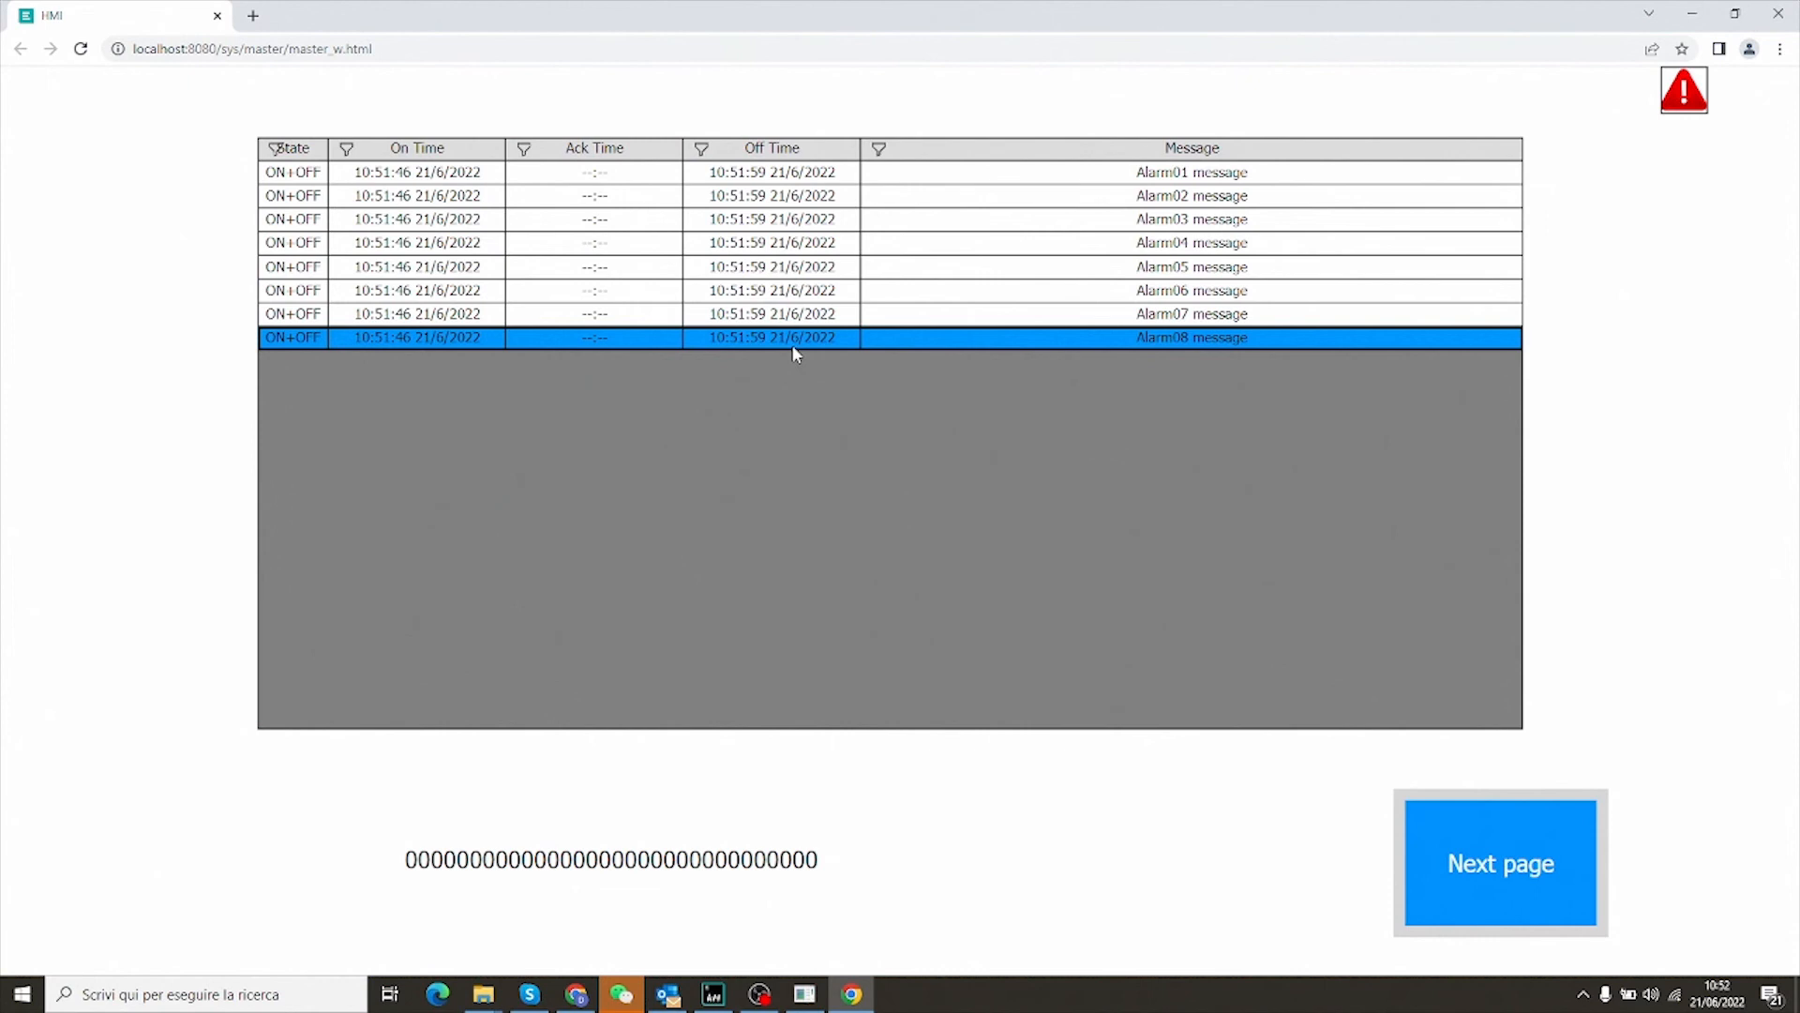
double_click(803, 312)
double_click(805, 290)
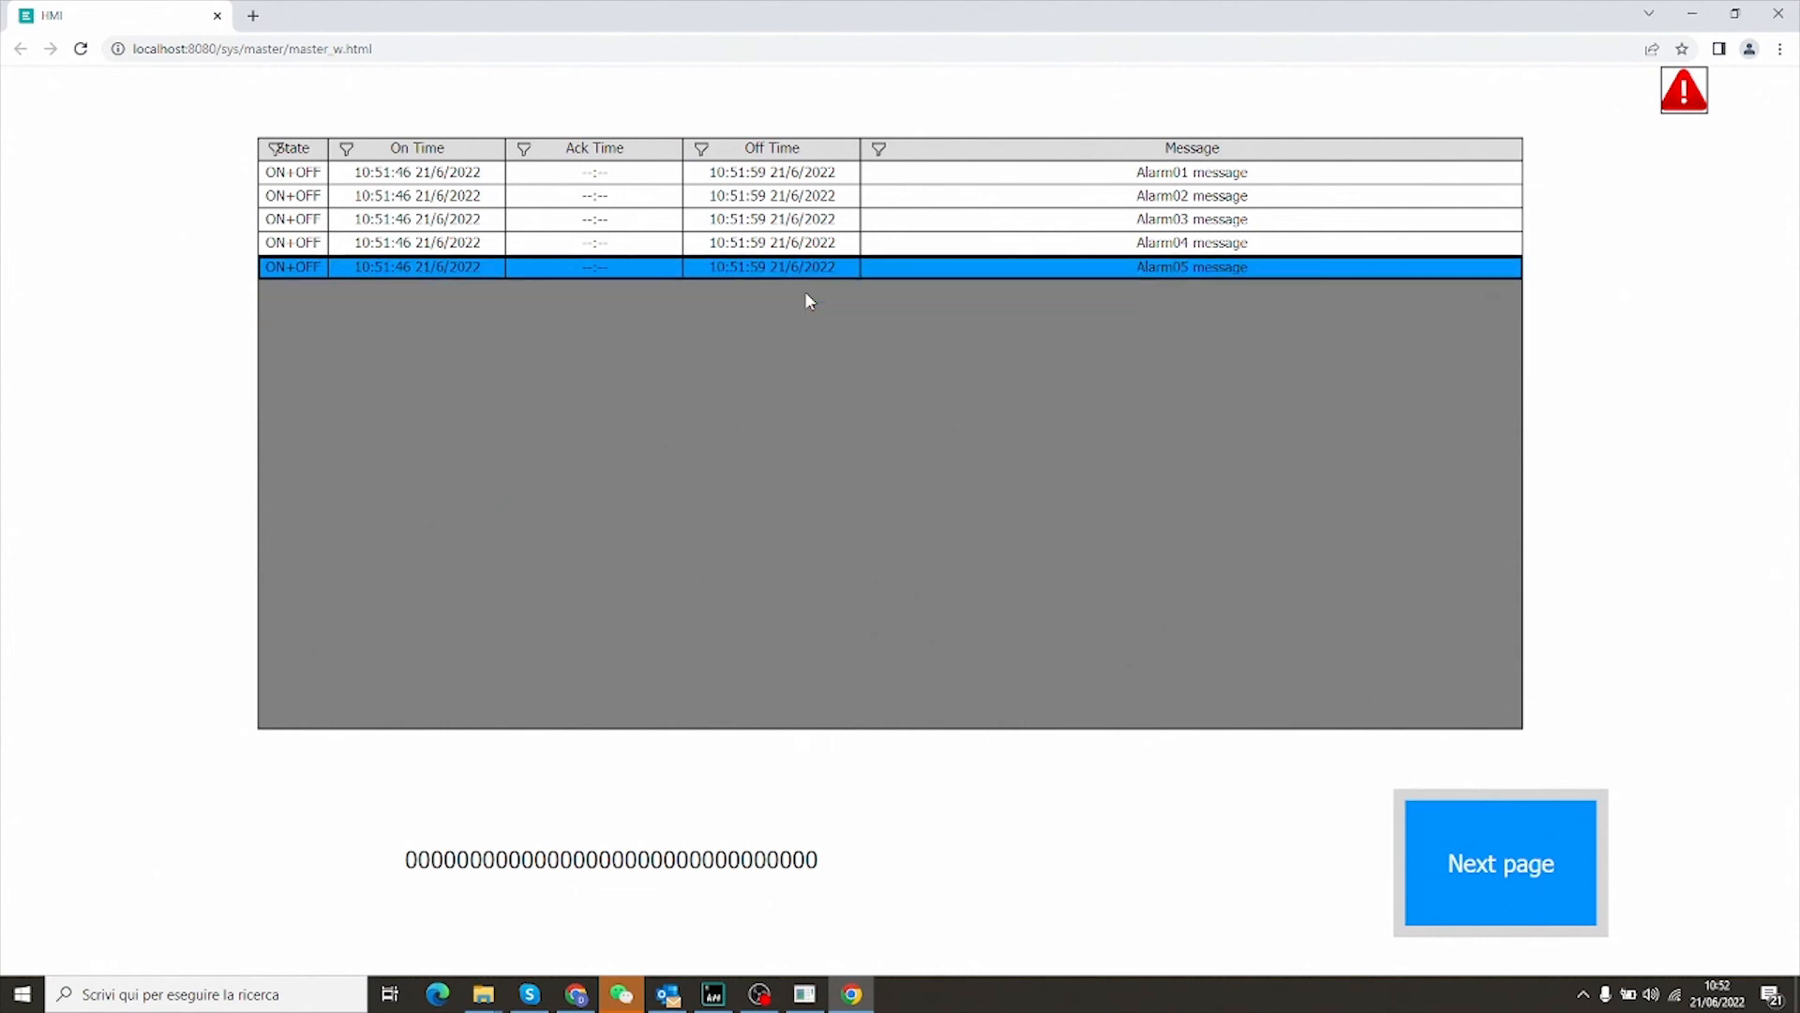
double_click(814, 274)
double_click(812, 243)
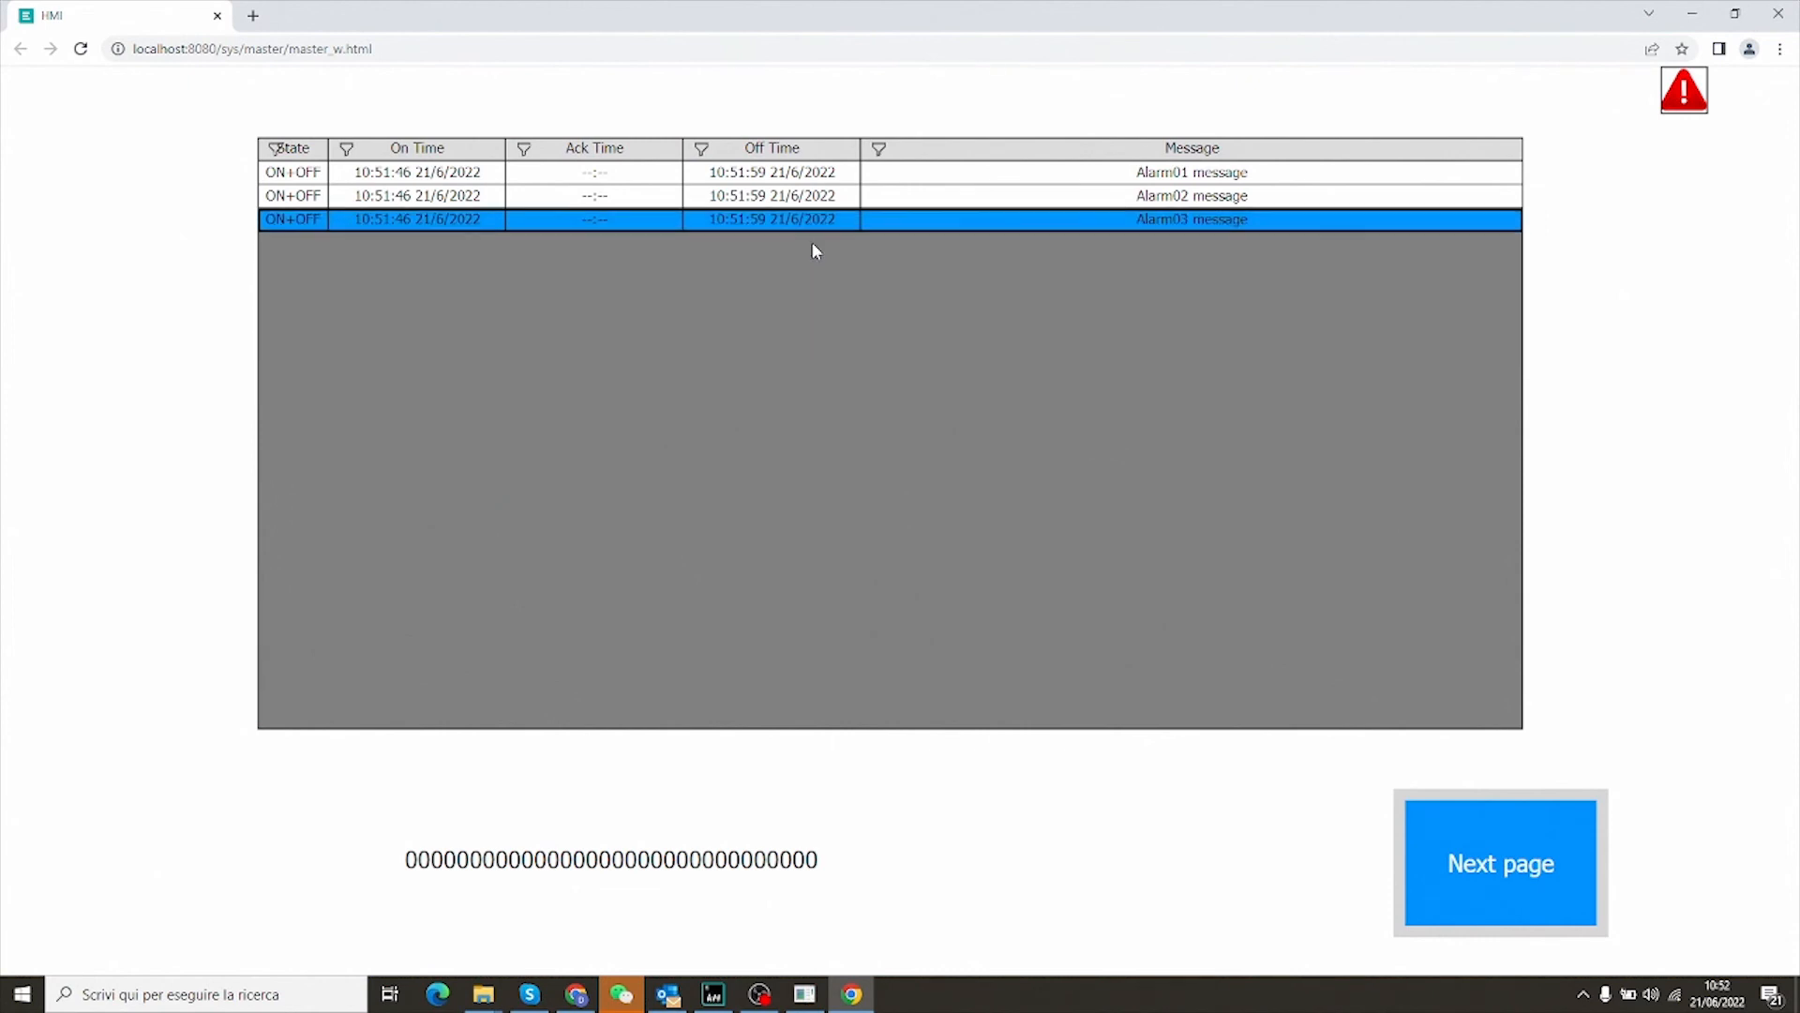
double_click(825, 225)
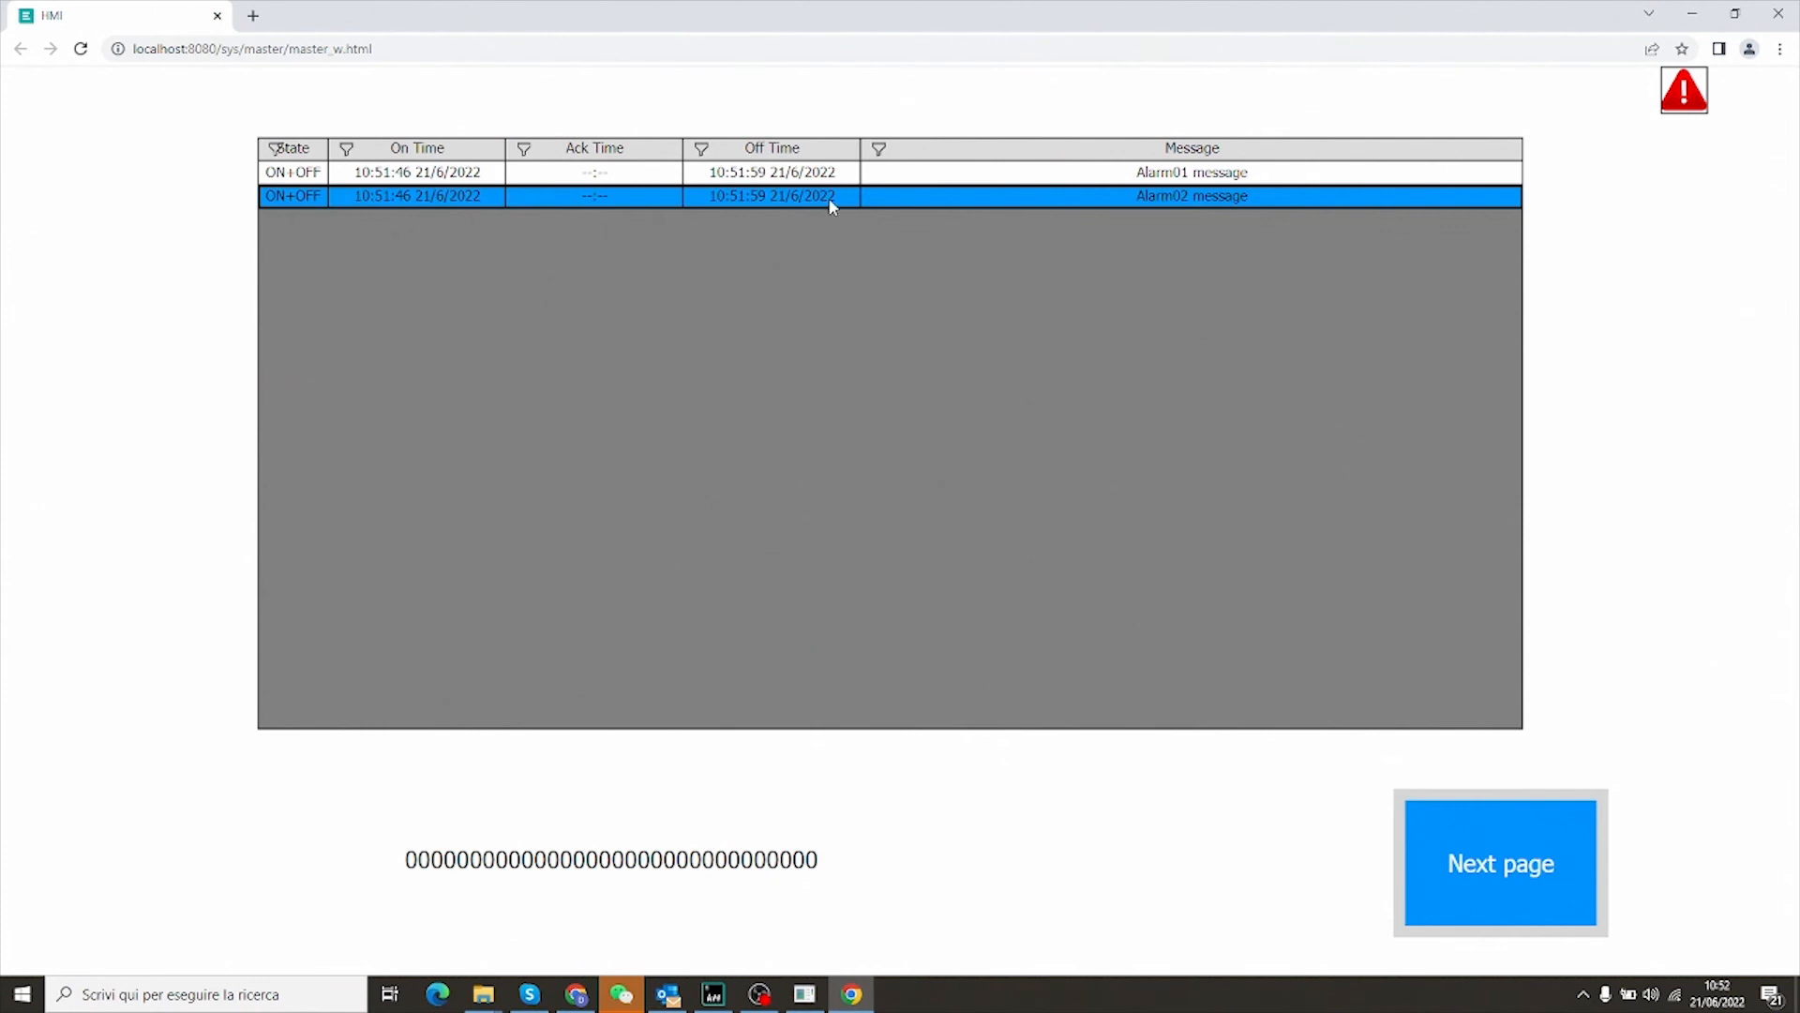
double_click(830, 199)
double_click(835, 172)
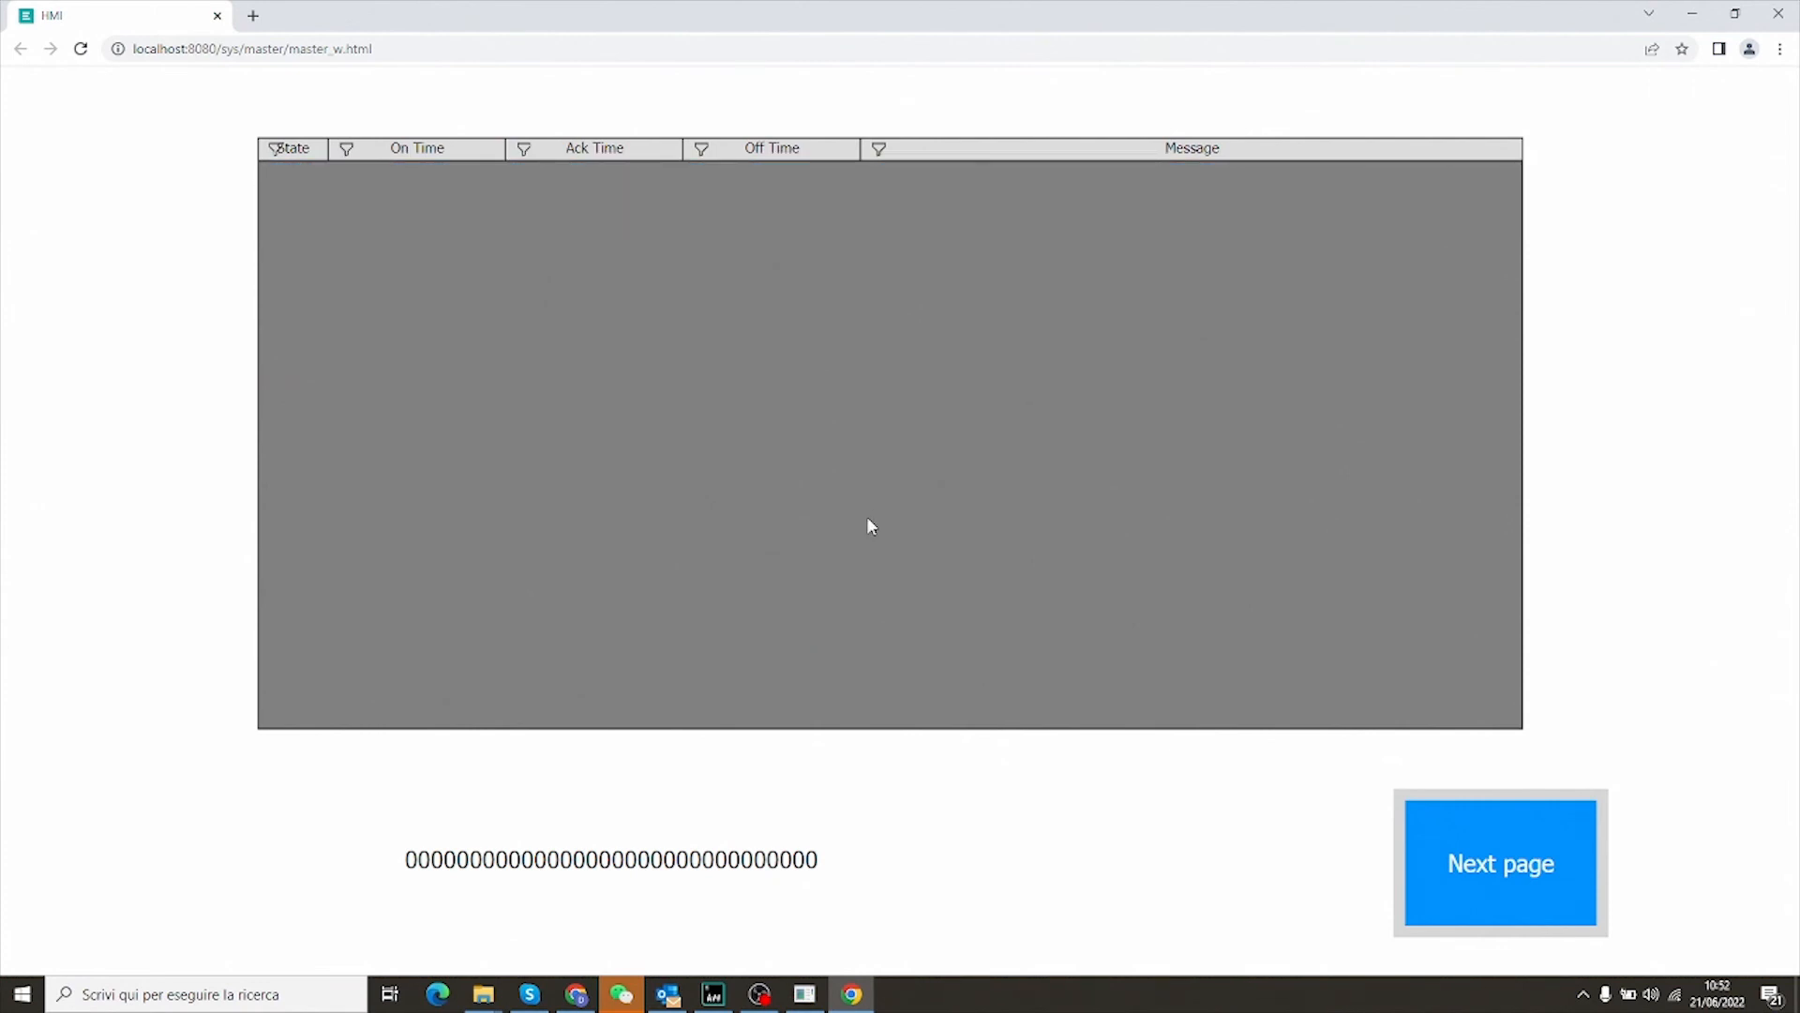
Go to the Historical alarm page to review the logged alarm events, and continue to the home page
click(1485, 883)
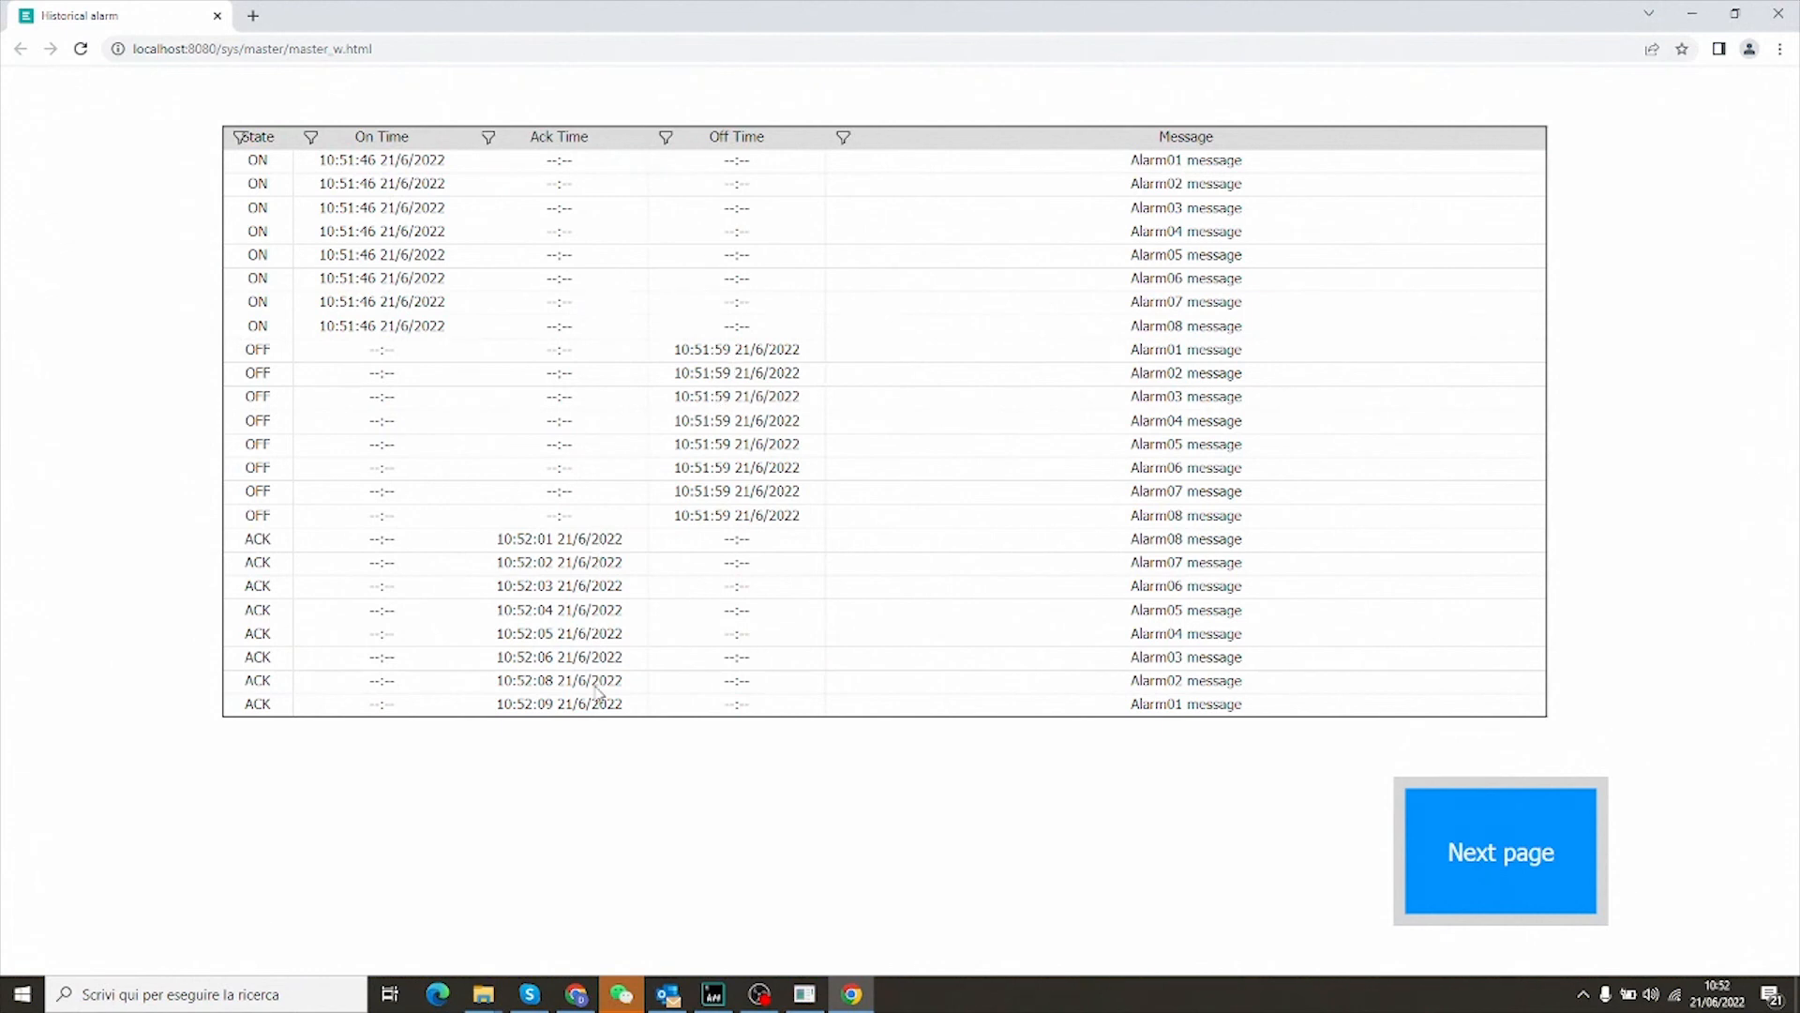
click(1460, 855)
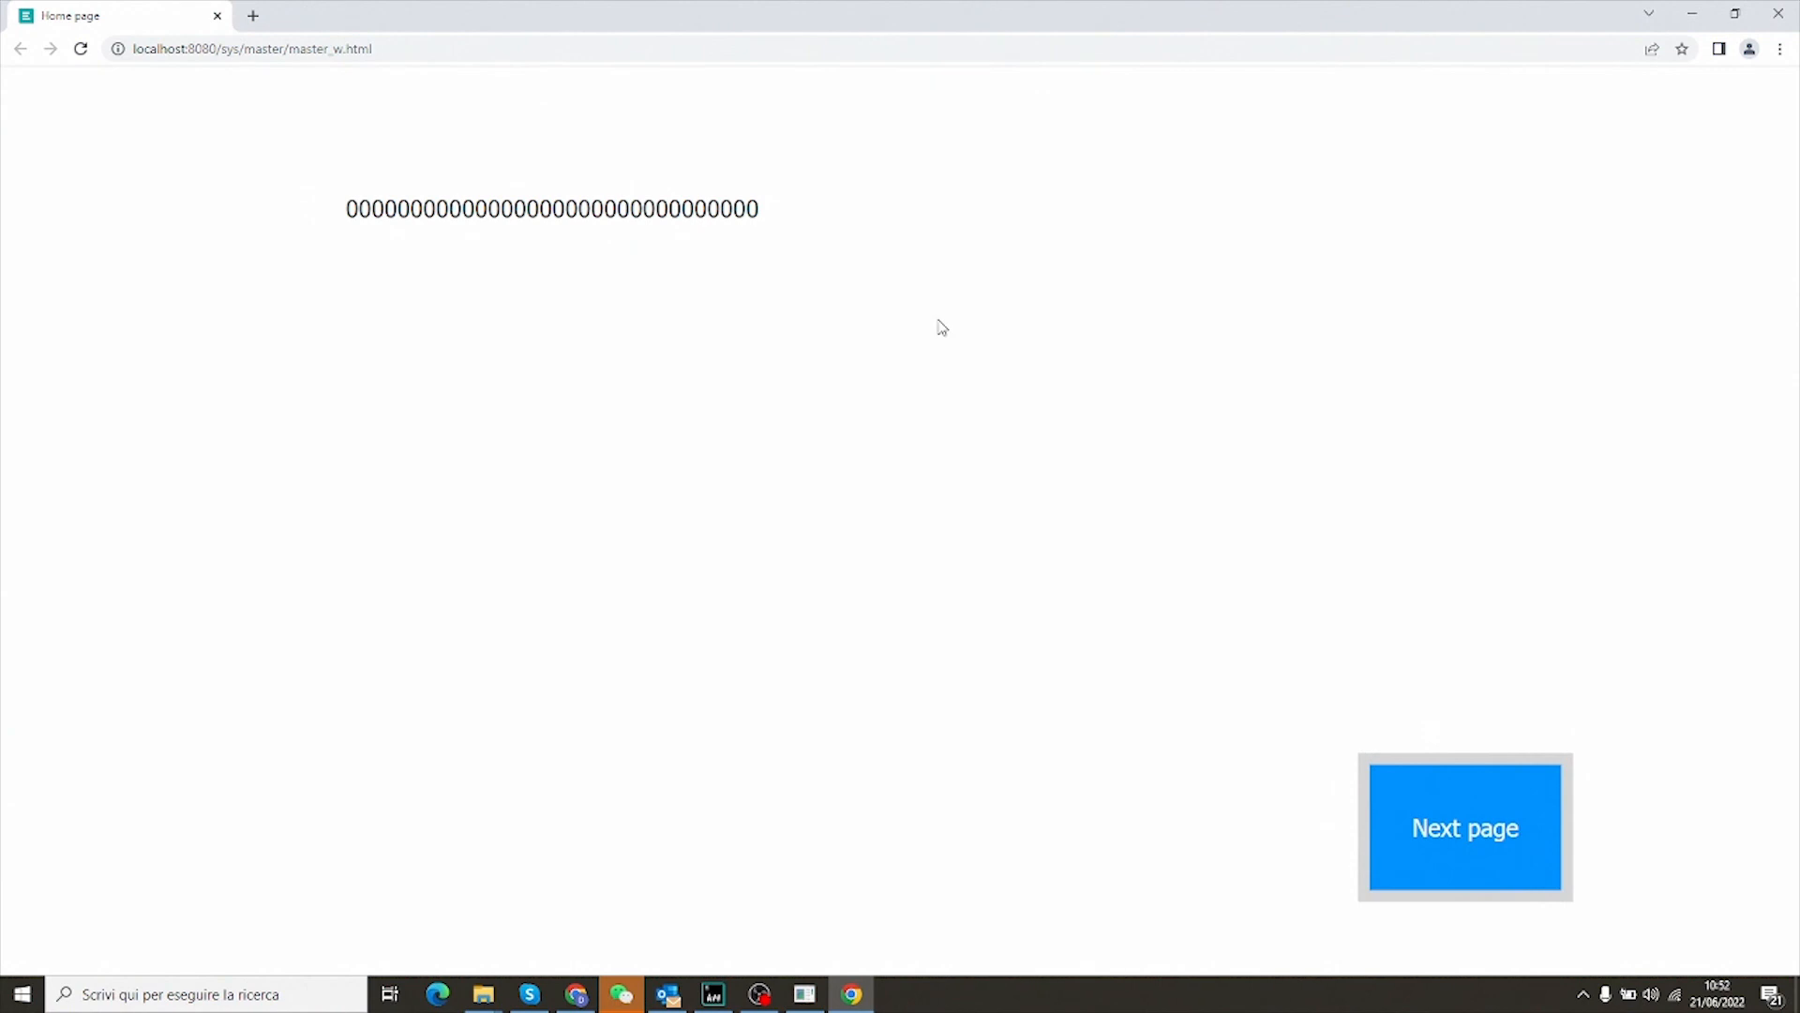
Set the home page's binary field to 11111
click(673, 221)
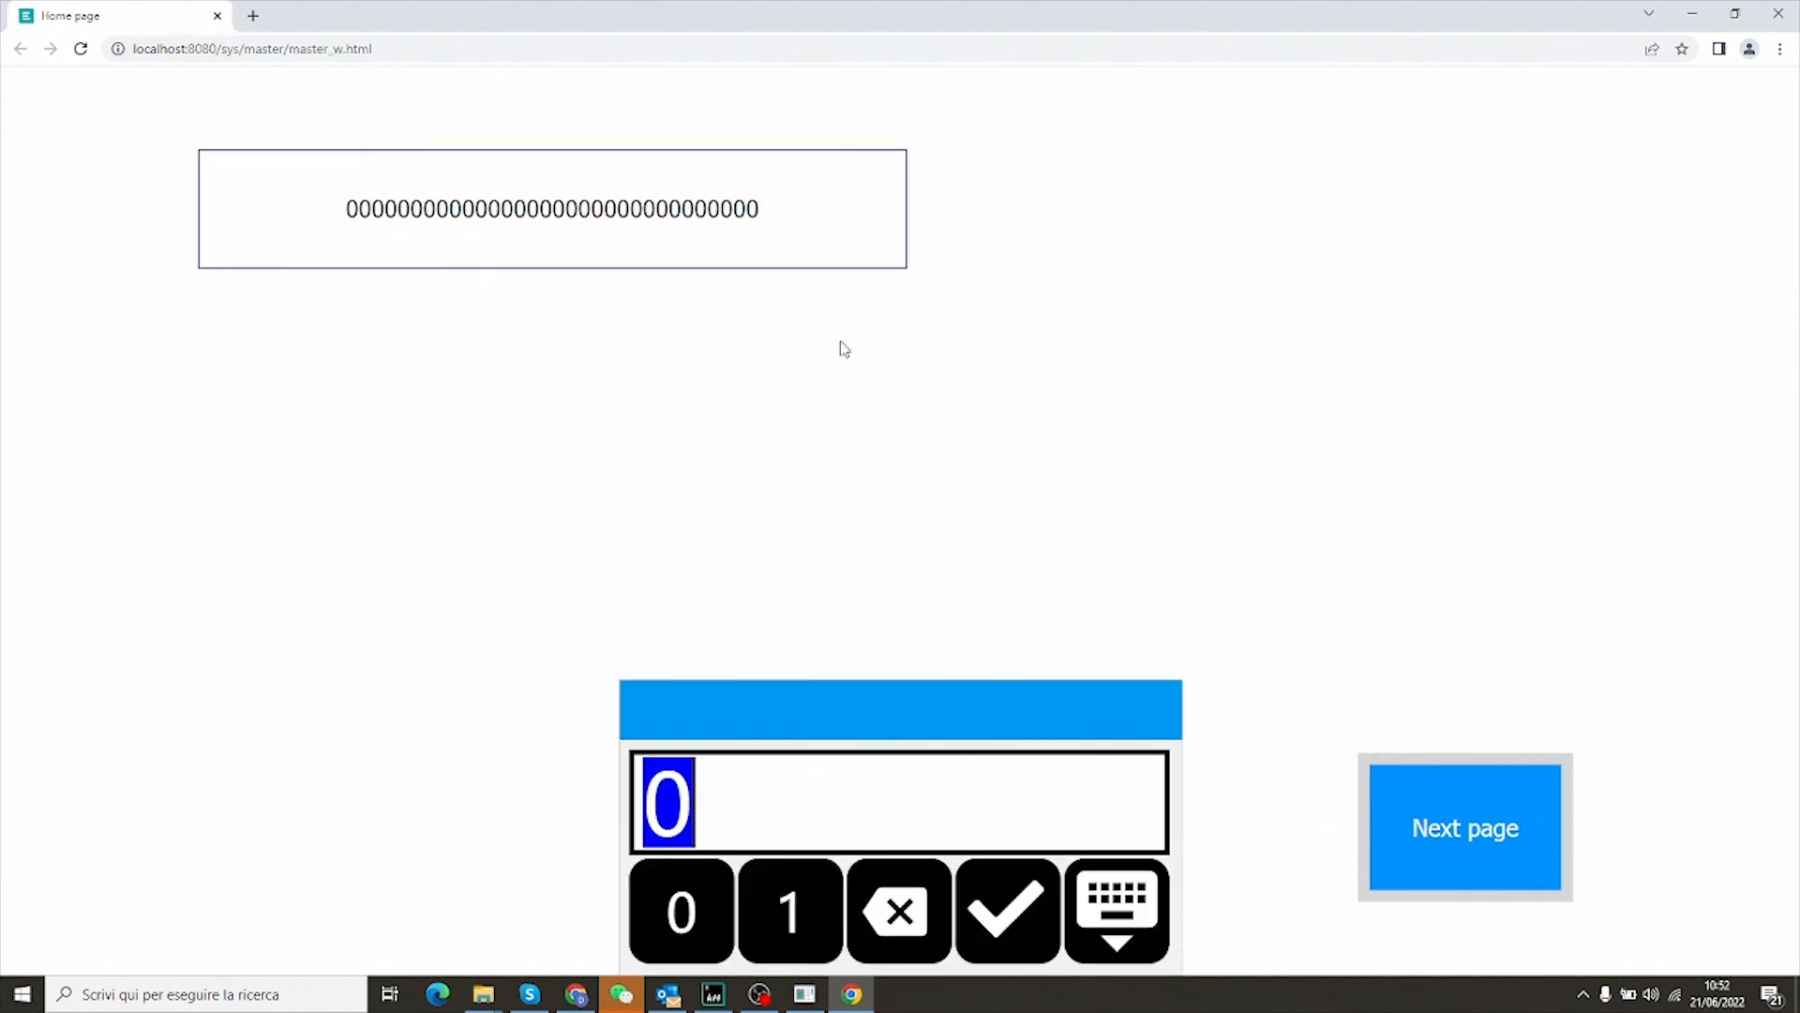
click(792, 905)
click(791, 905)
click(791, 905)
click(792, 905)
click(792, 905)
click(1045, 917)
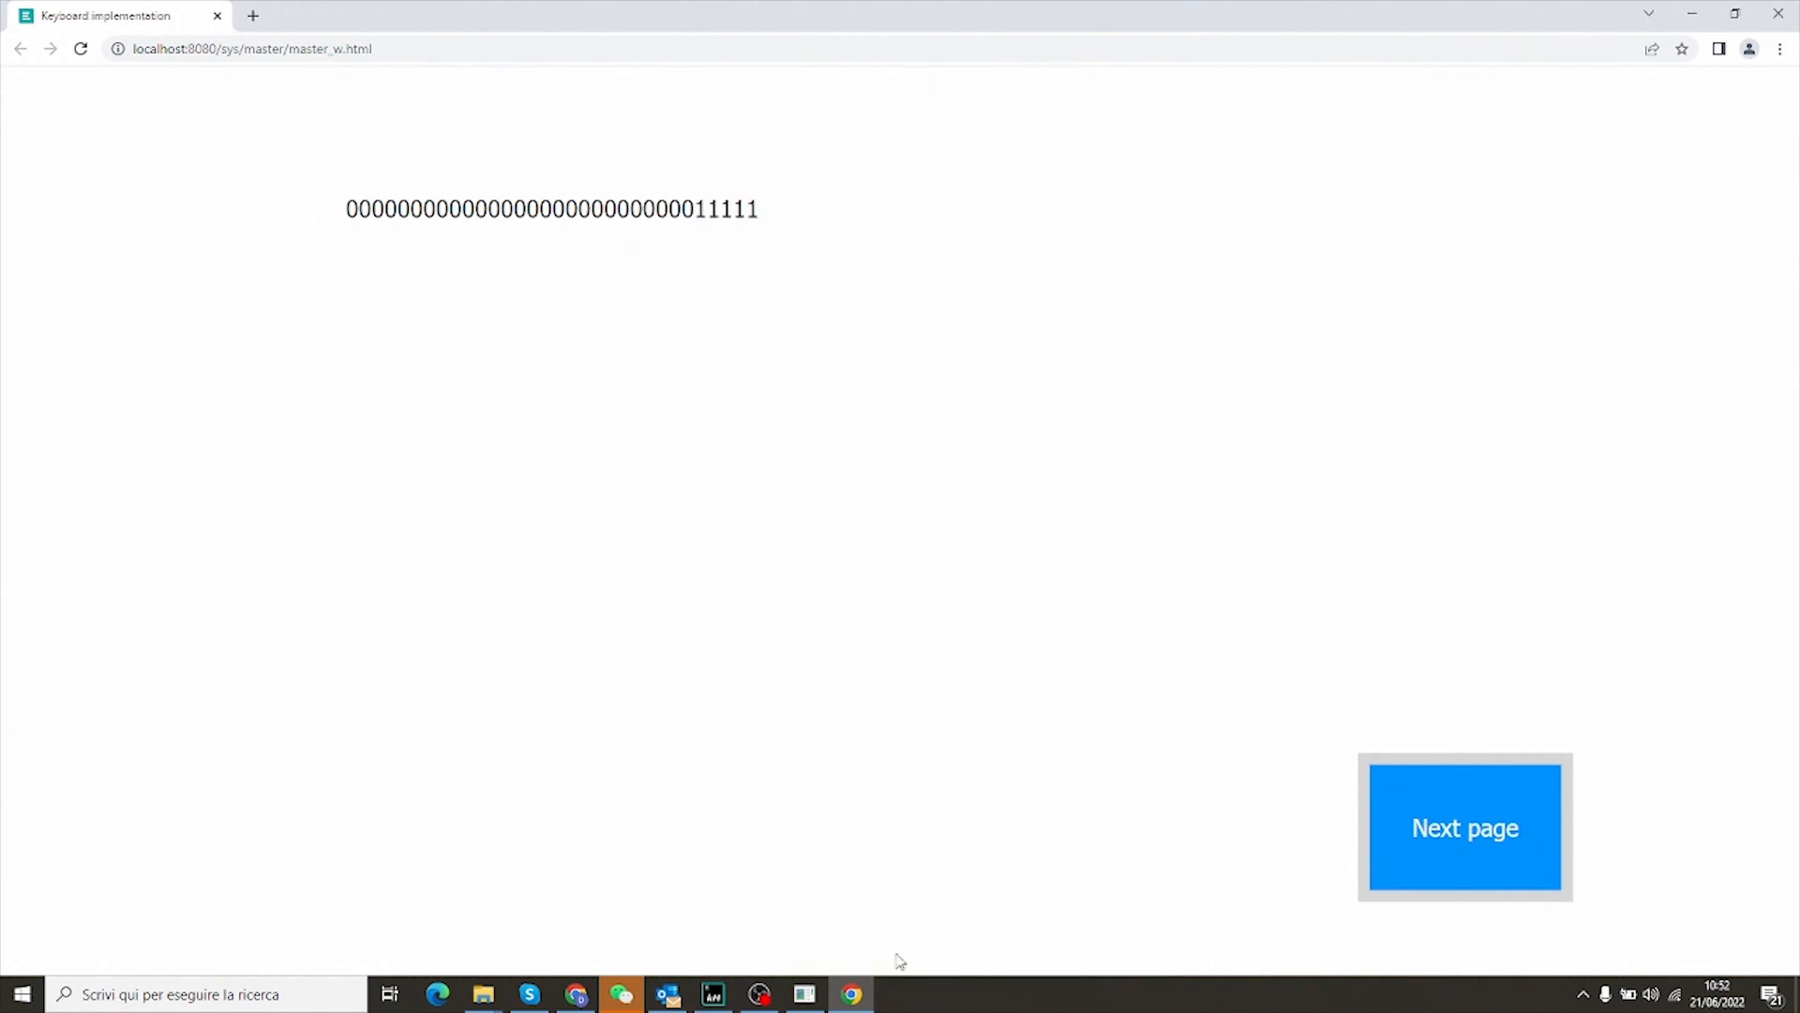
Go through the Alarm page to the Historical alarm page and examine the newest entries at the table's end
click(1410, 829)
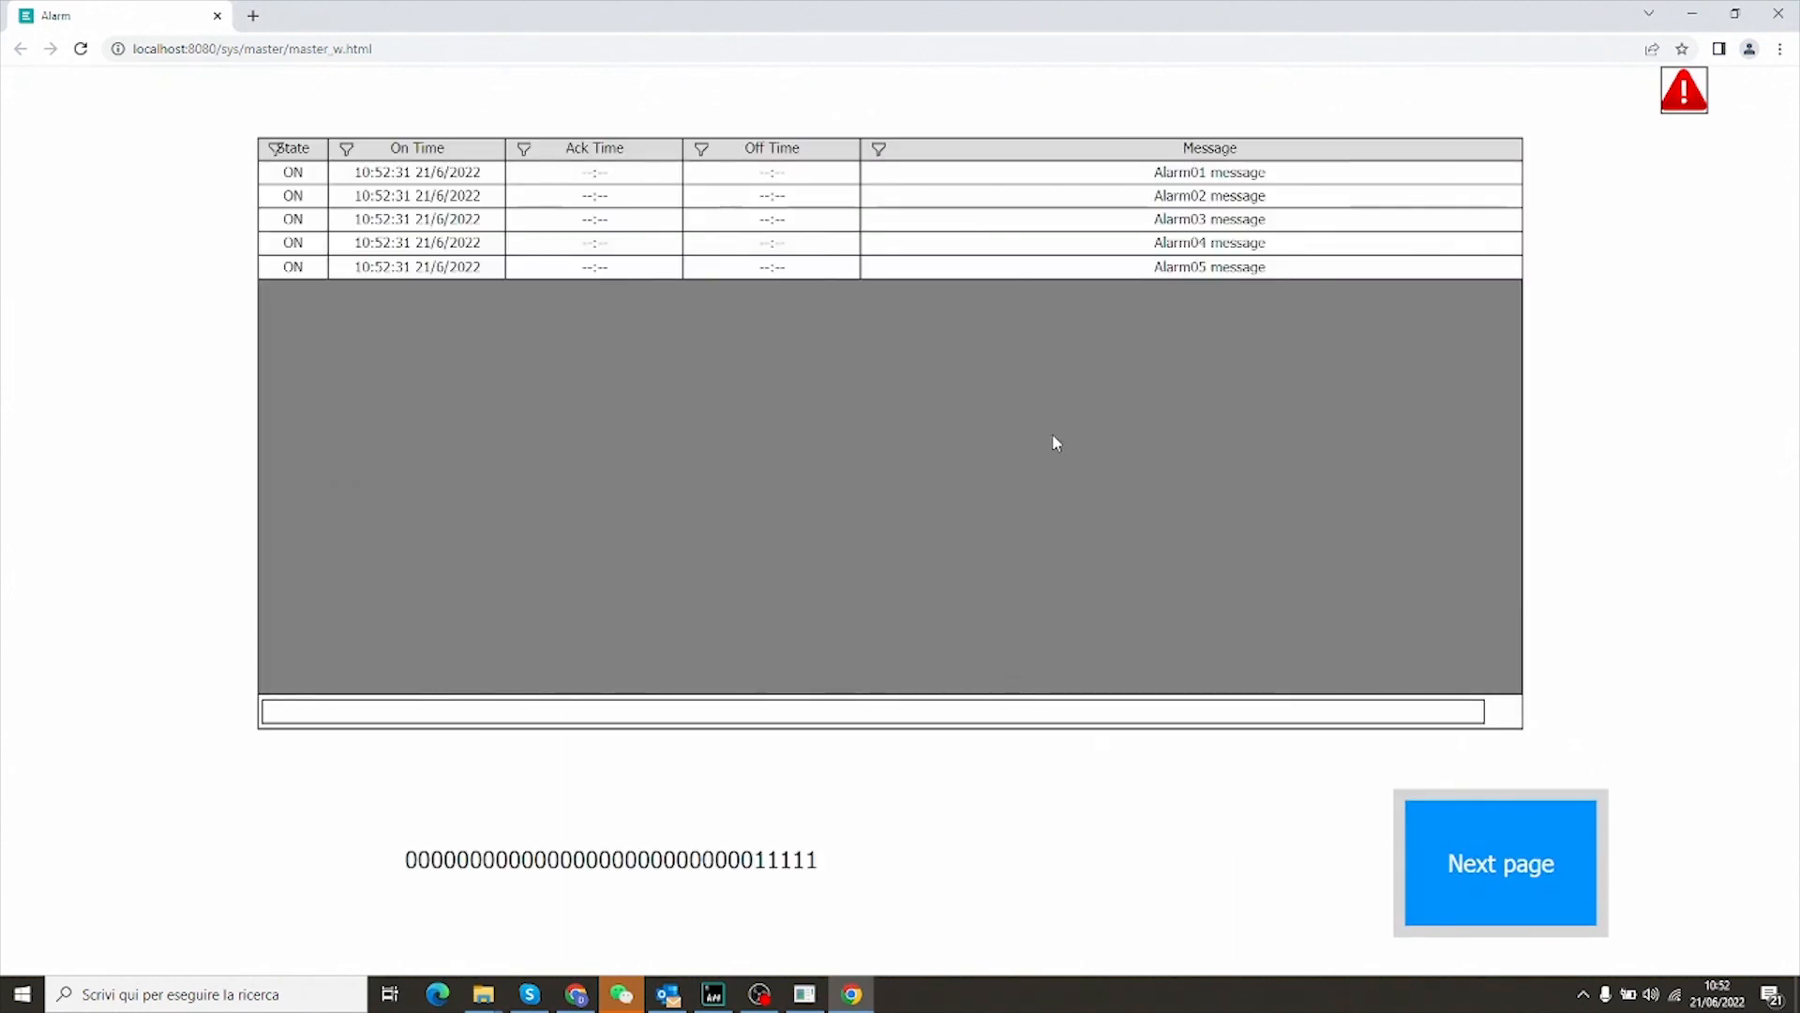
click(1447, 881)
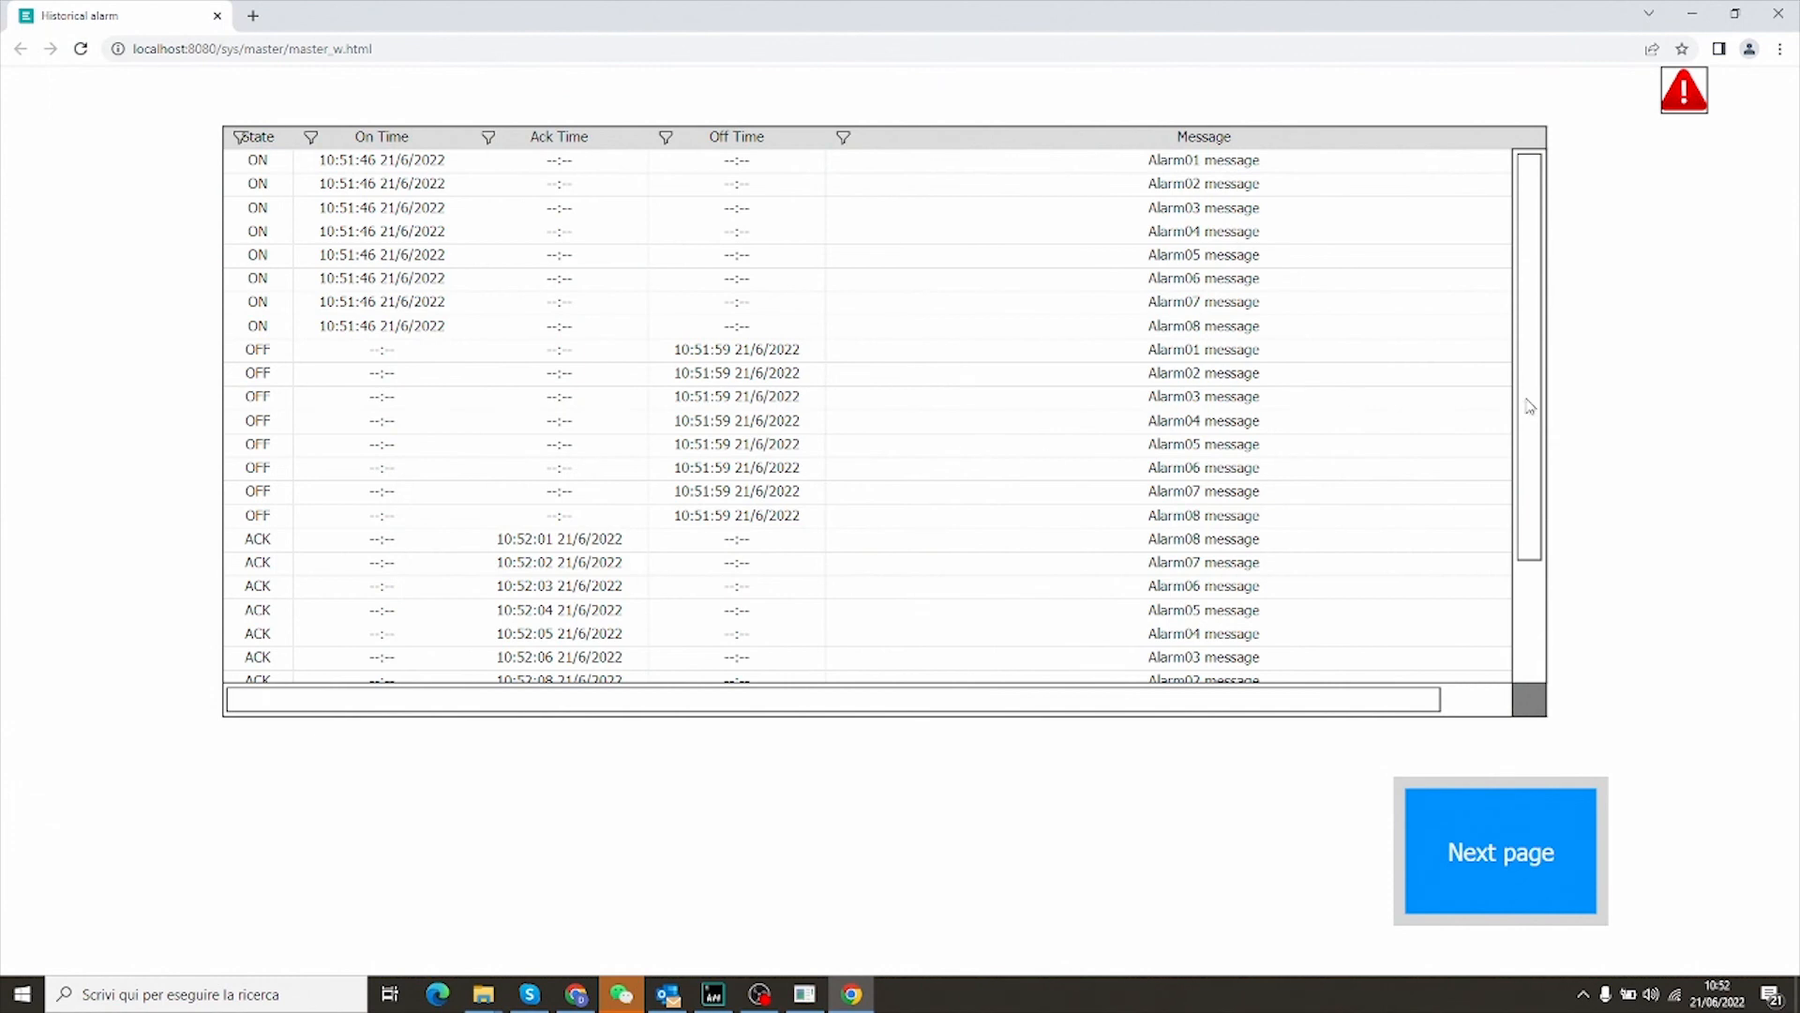
scroll(1538, 415, down, 2)
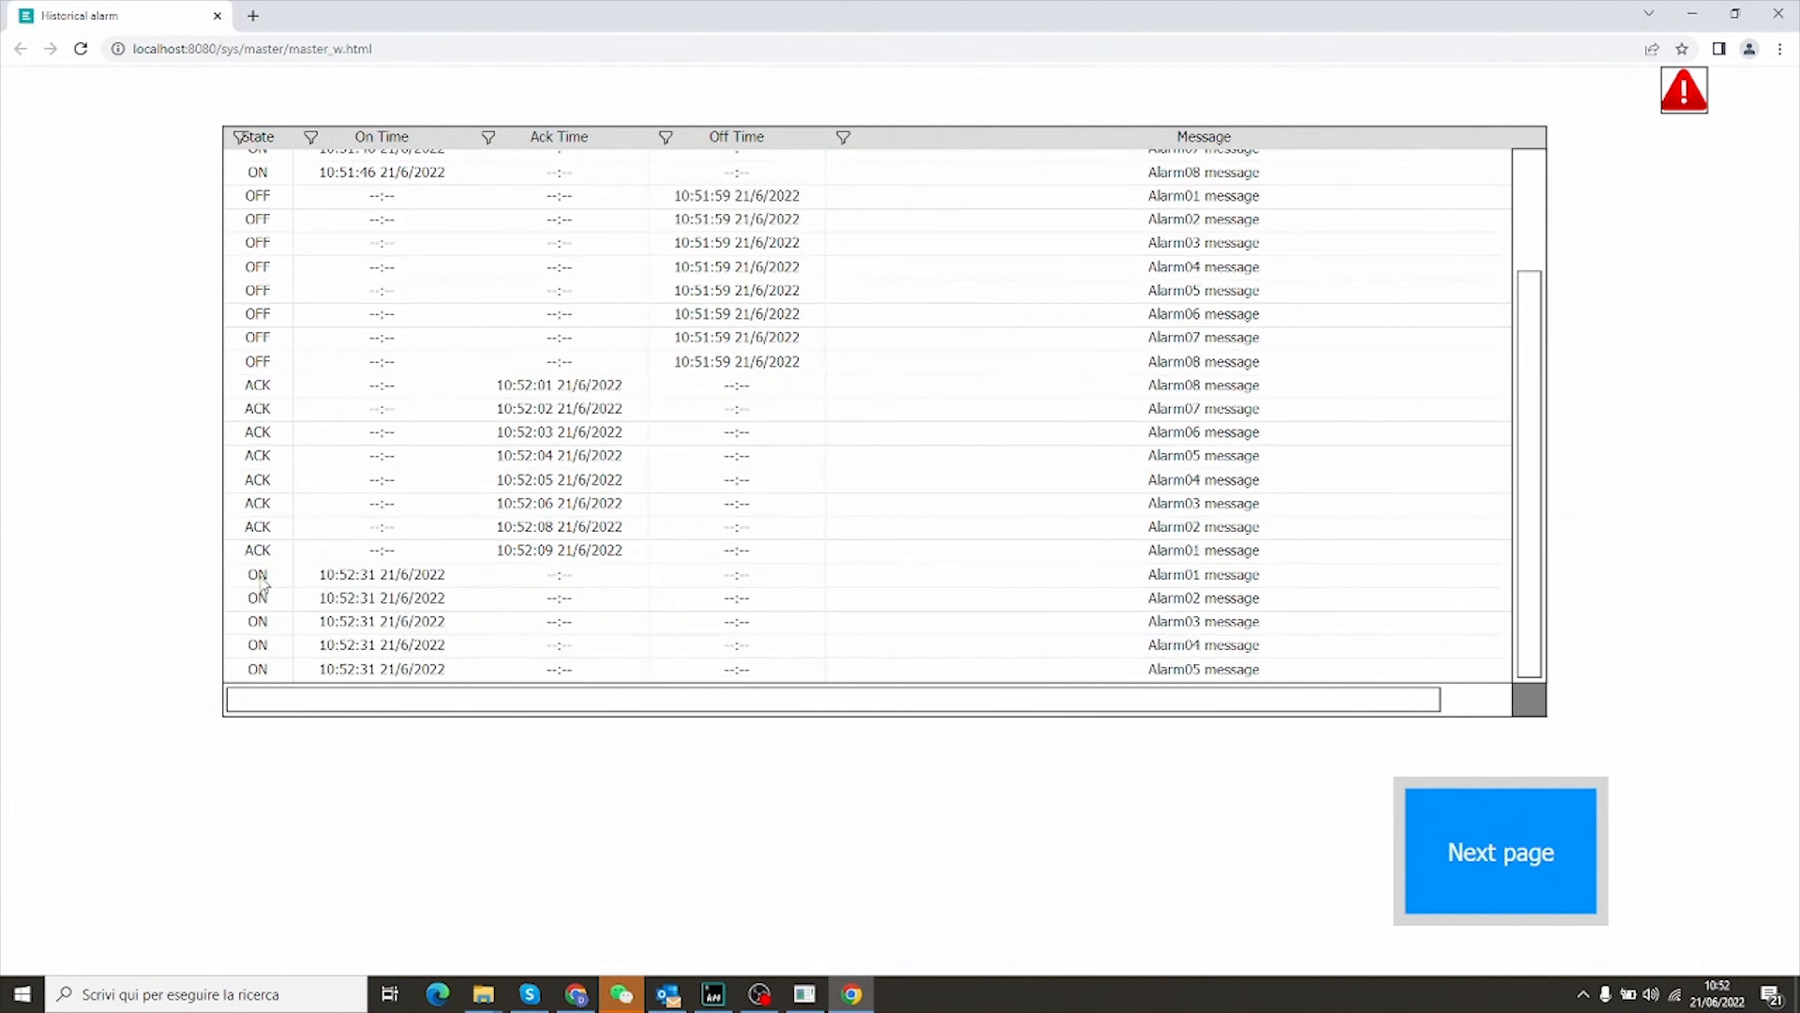